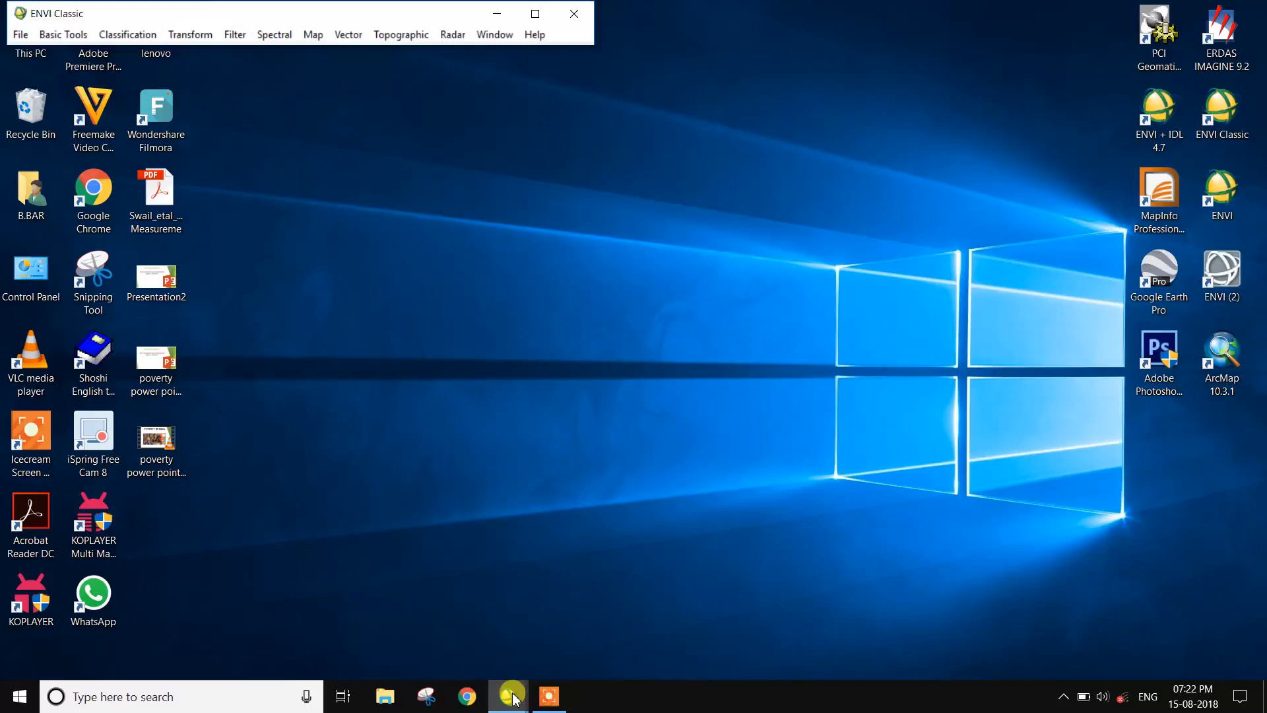
Step: Load the PPI (minimum noie fraction 3) band of the pixel purity file as a gray-scale image
mouse_move(512, 696)
click(680, 631)
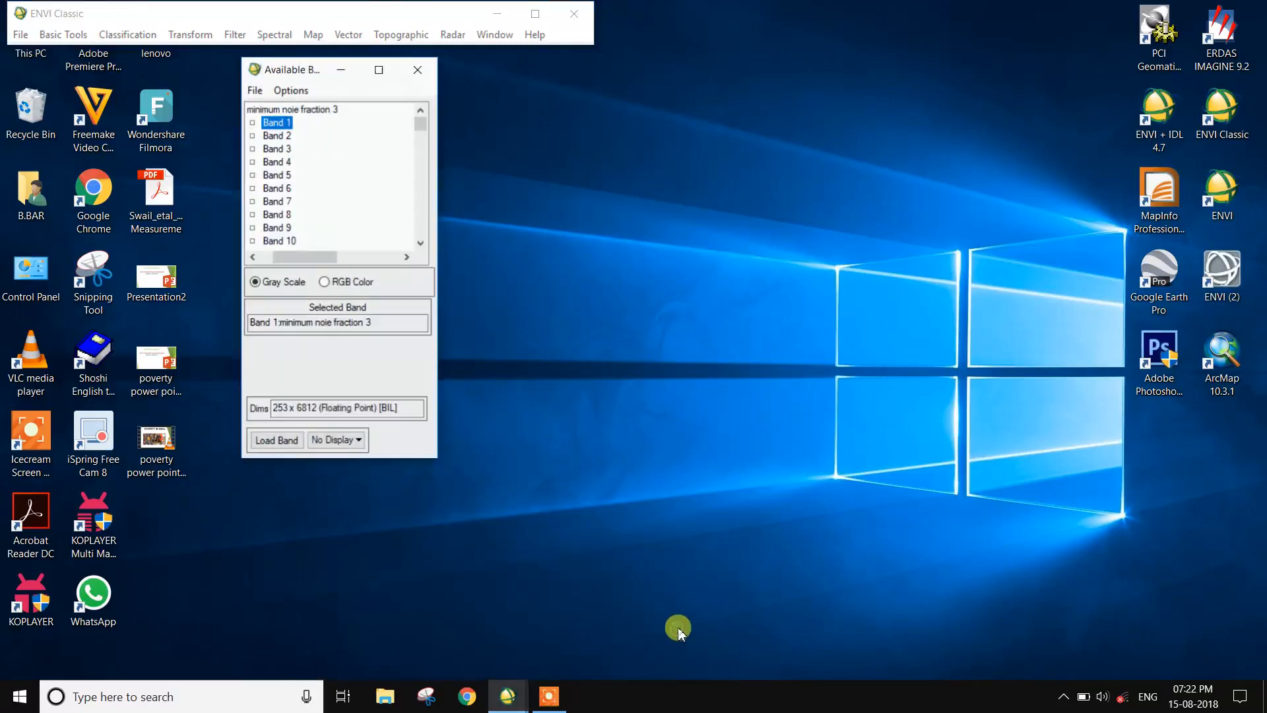
scroll(323, 183, down, 3)
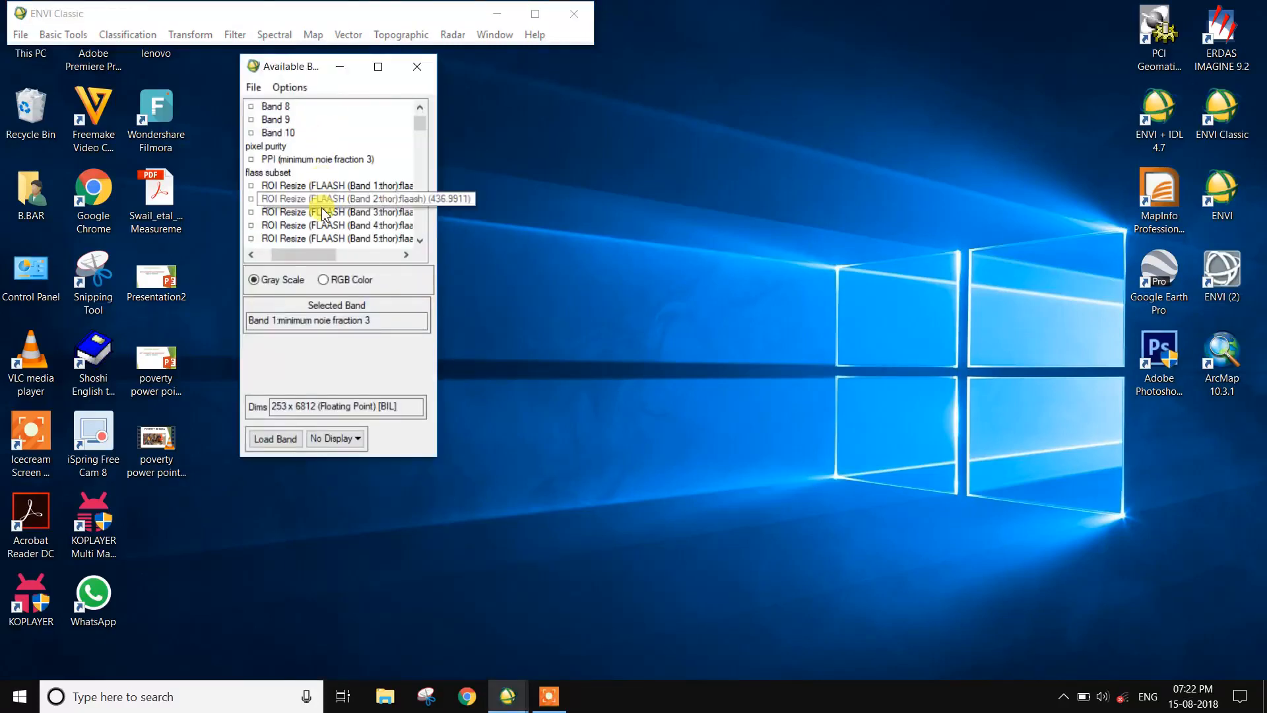
click(298, 159)
click(271, 437)
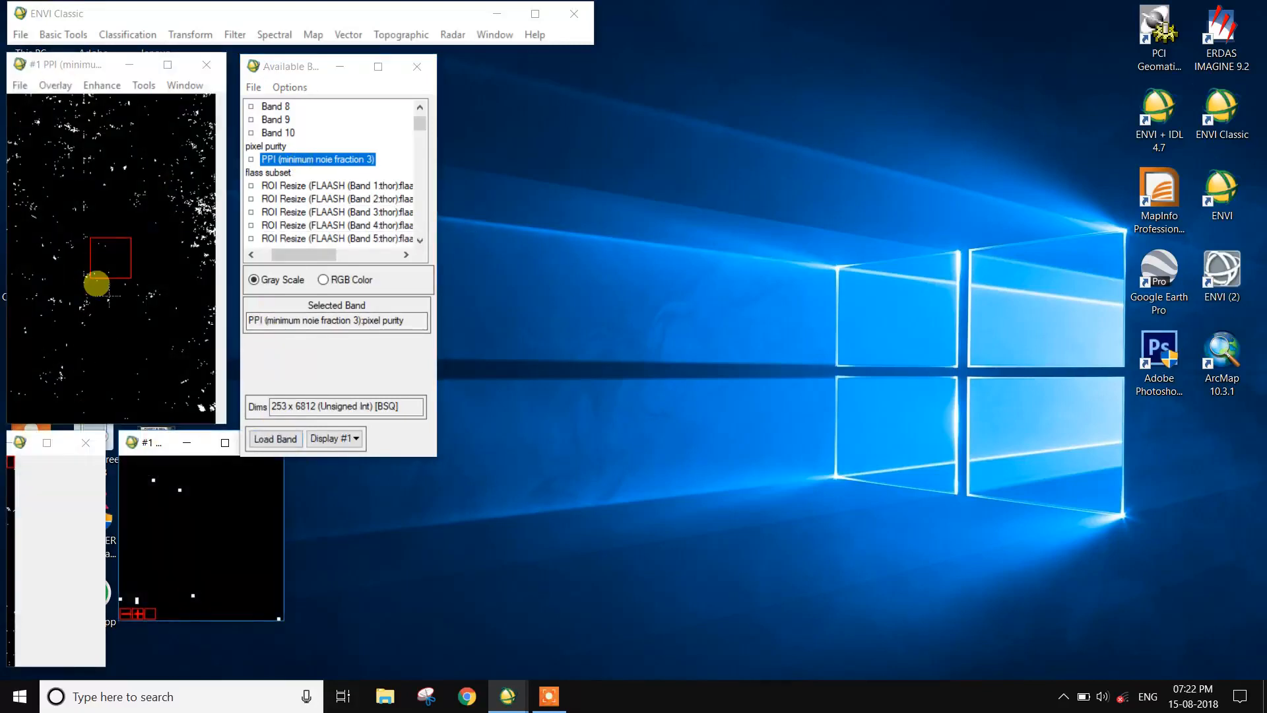
drag(161, 201, 184, 222)
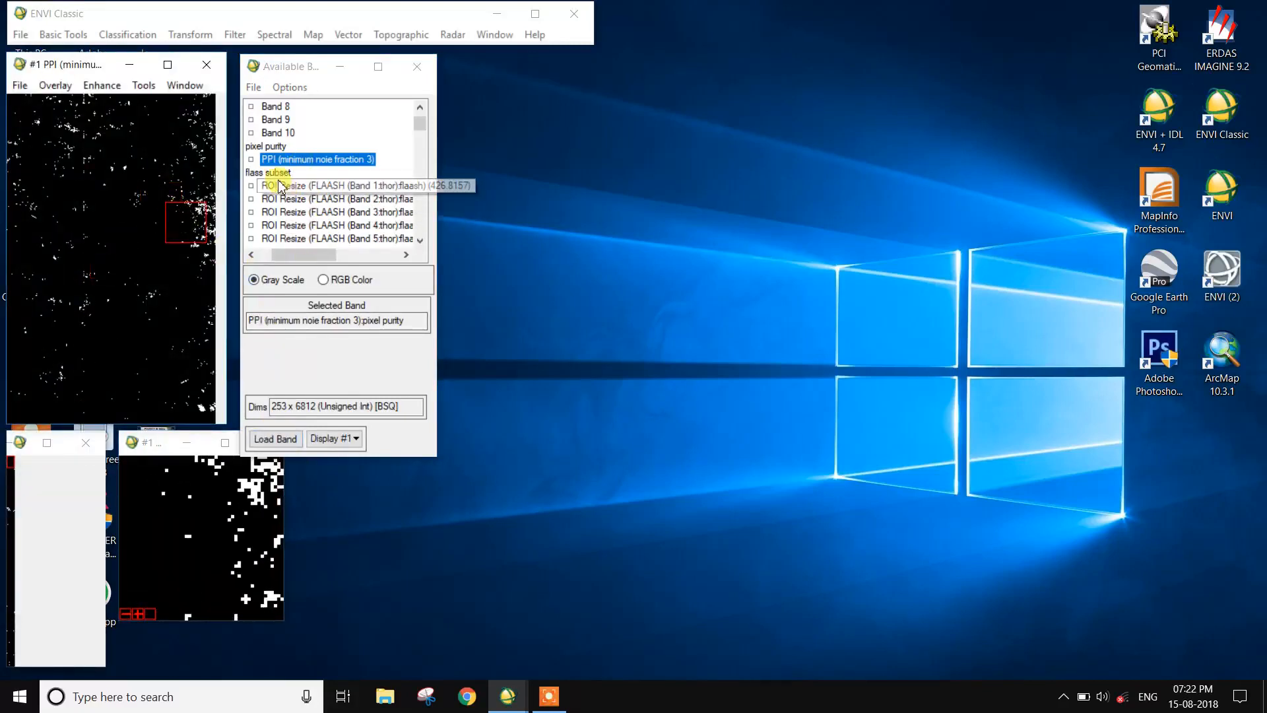
Step: Set up an RGB composite from the flass subset with band 33 as red, band 23 as green and band 13 as blue
click(338, 280)
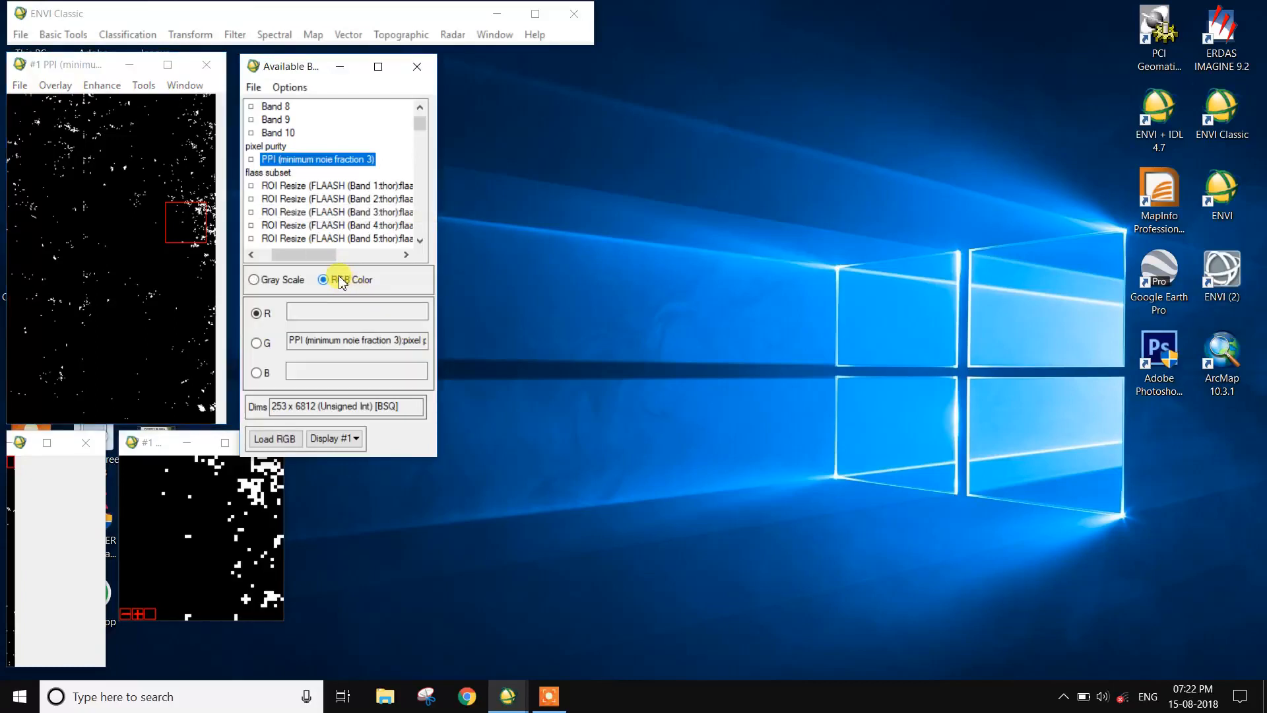
scroll(350, 227, down, 4)
scroll(358, 230, down, 4)
scroll(367, 239, down, 1)
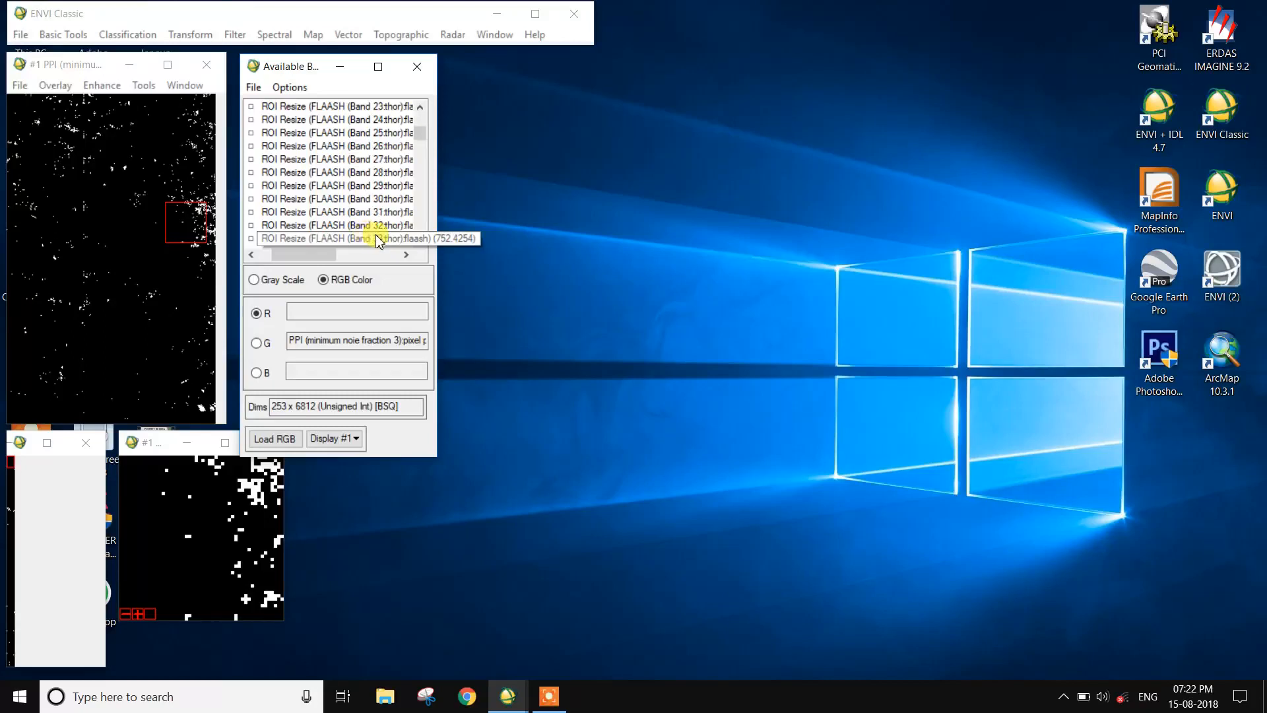
click(385, 241)
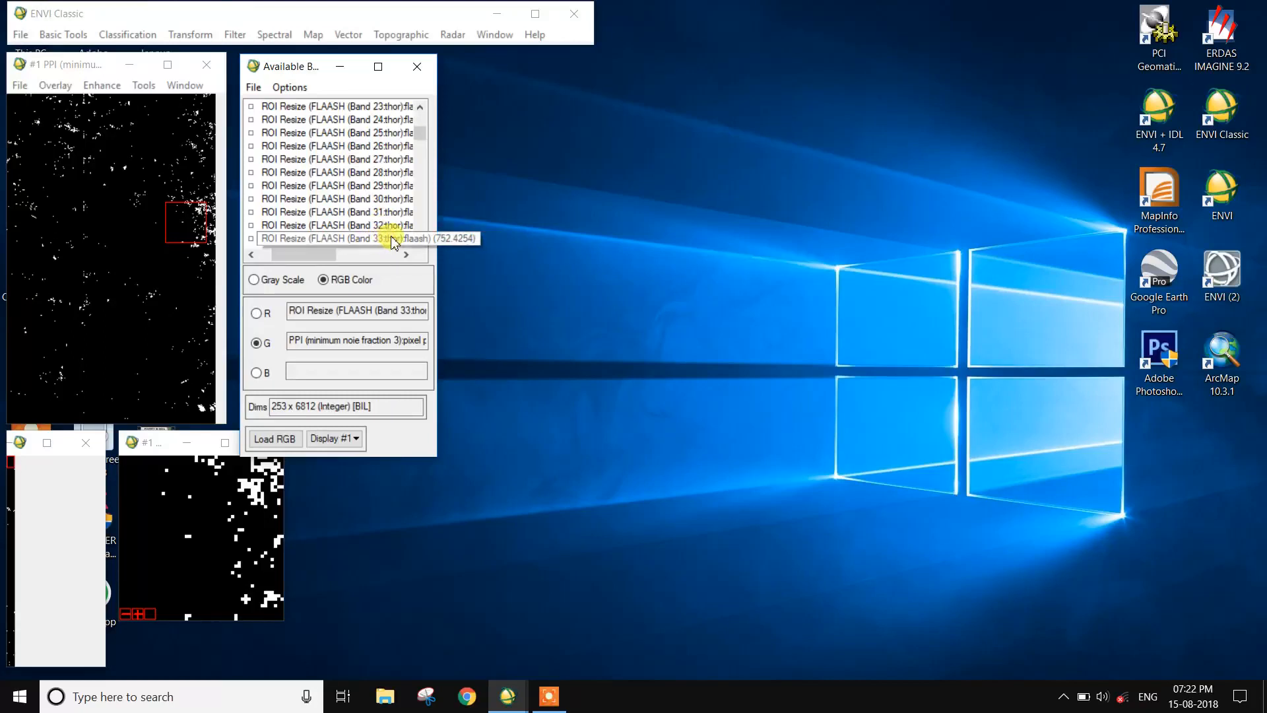
scroll(403, 218, up, 1)
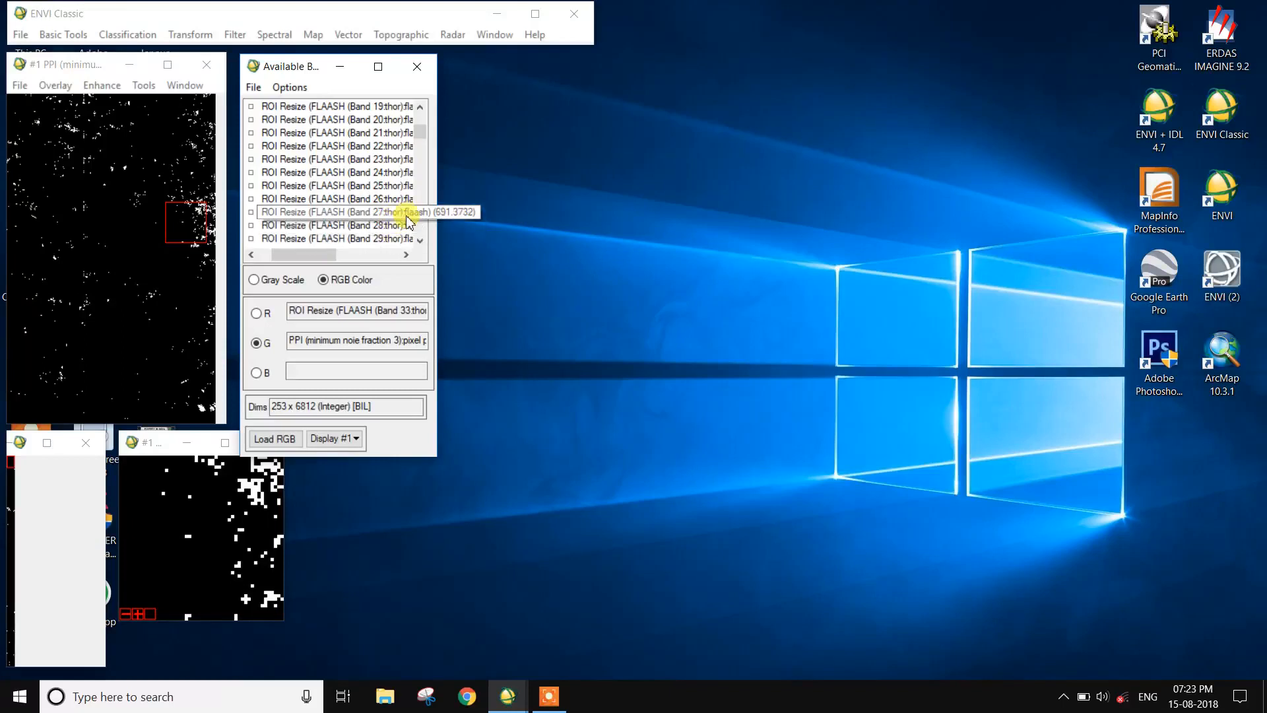
click(394, 160)
scroll(394, 165, up, 2)
scroll(394, 165, up, 1)
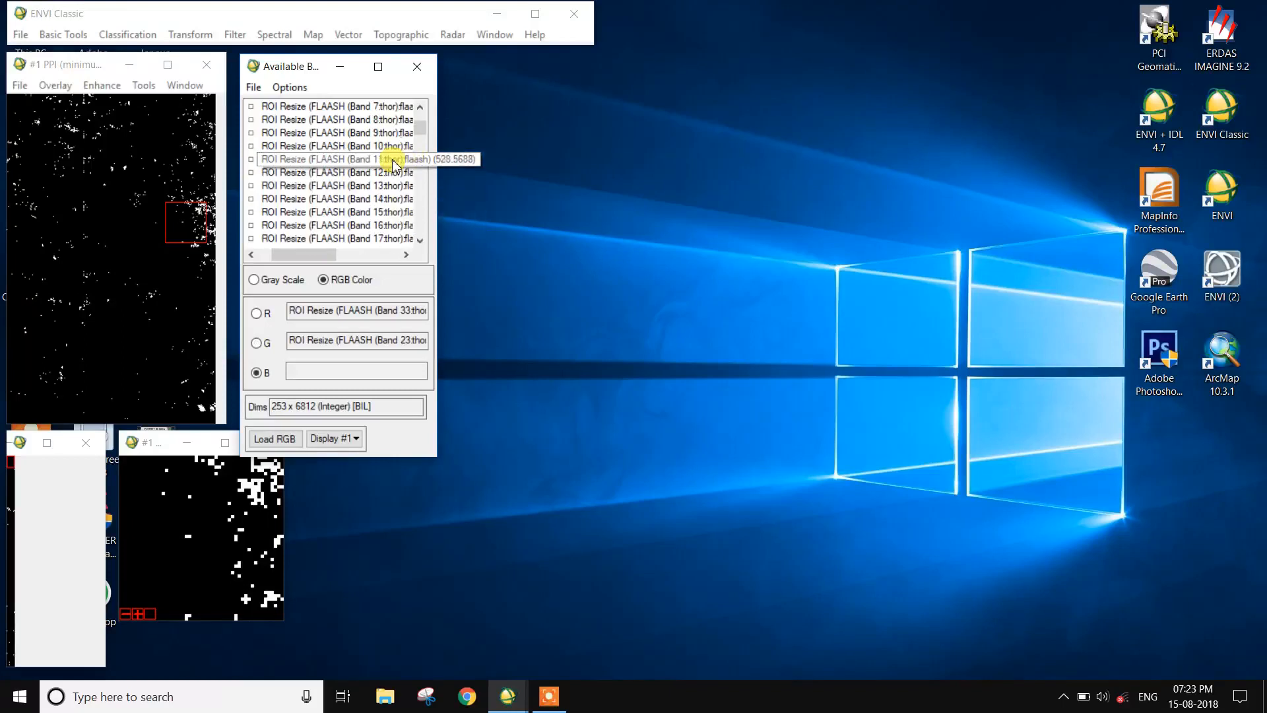
click(378, 186)
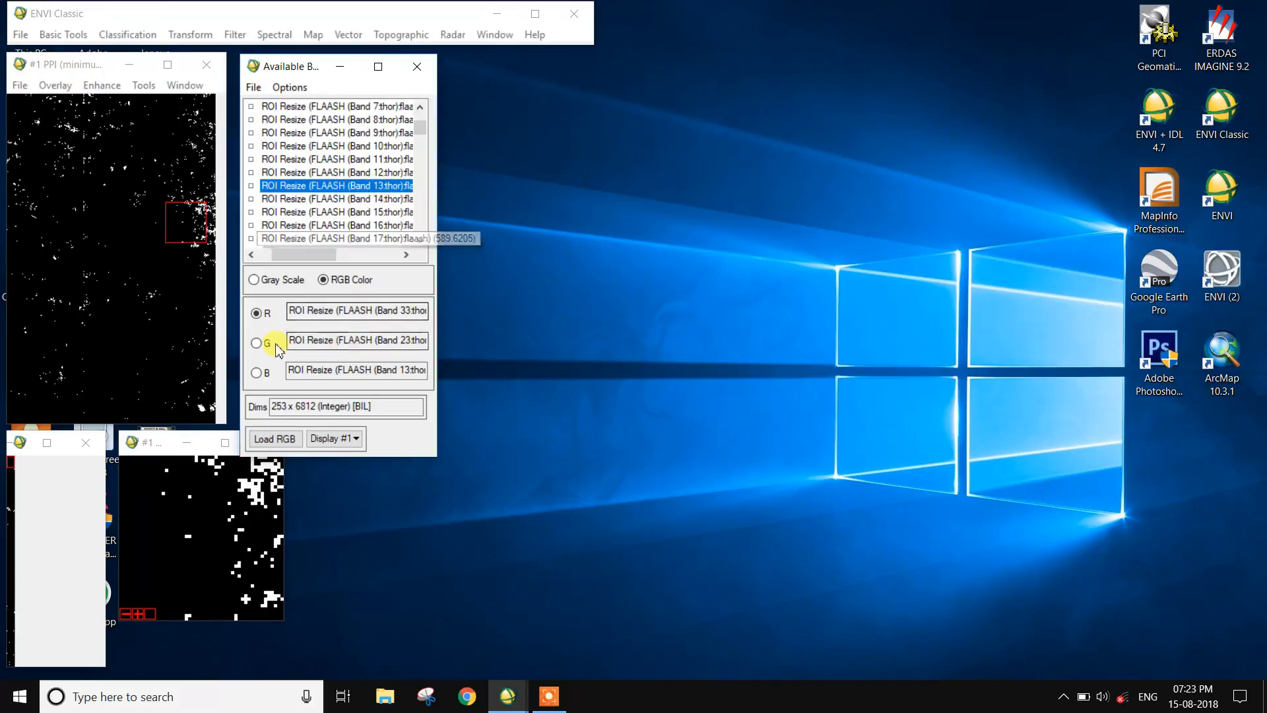
Step: Load the RGB composite into a new, second display and inspect different parts of the scene
click(334, 438)
click(350, 460)
click(270, 439)
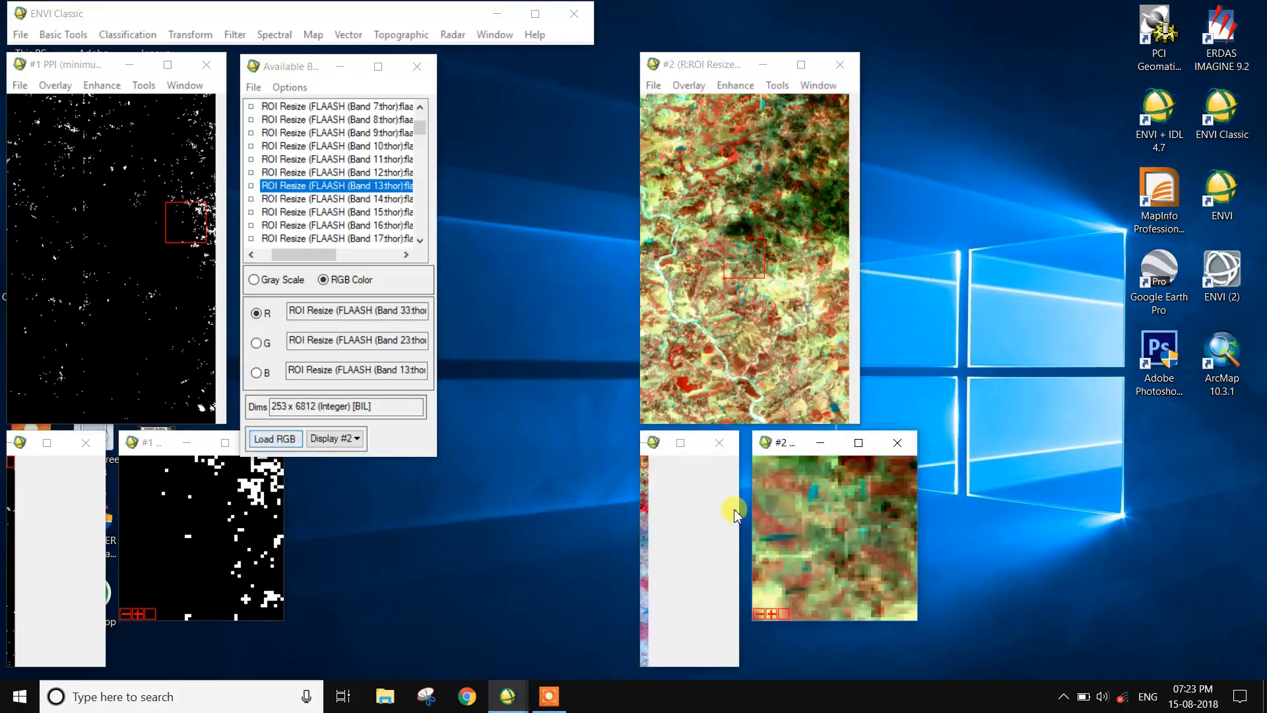
click(642, 511)
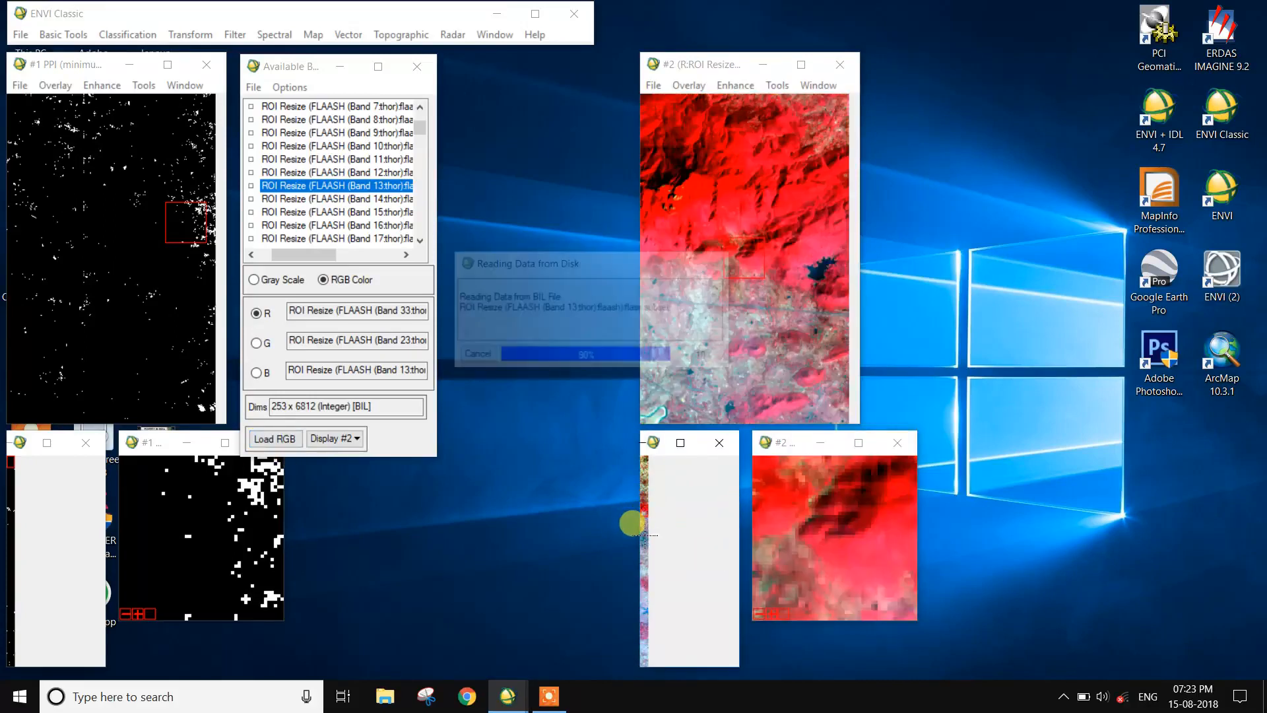
click(650, 540)
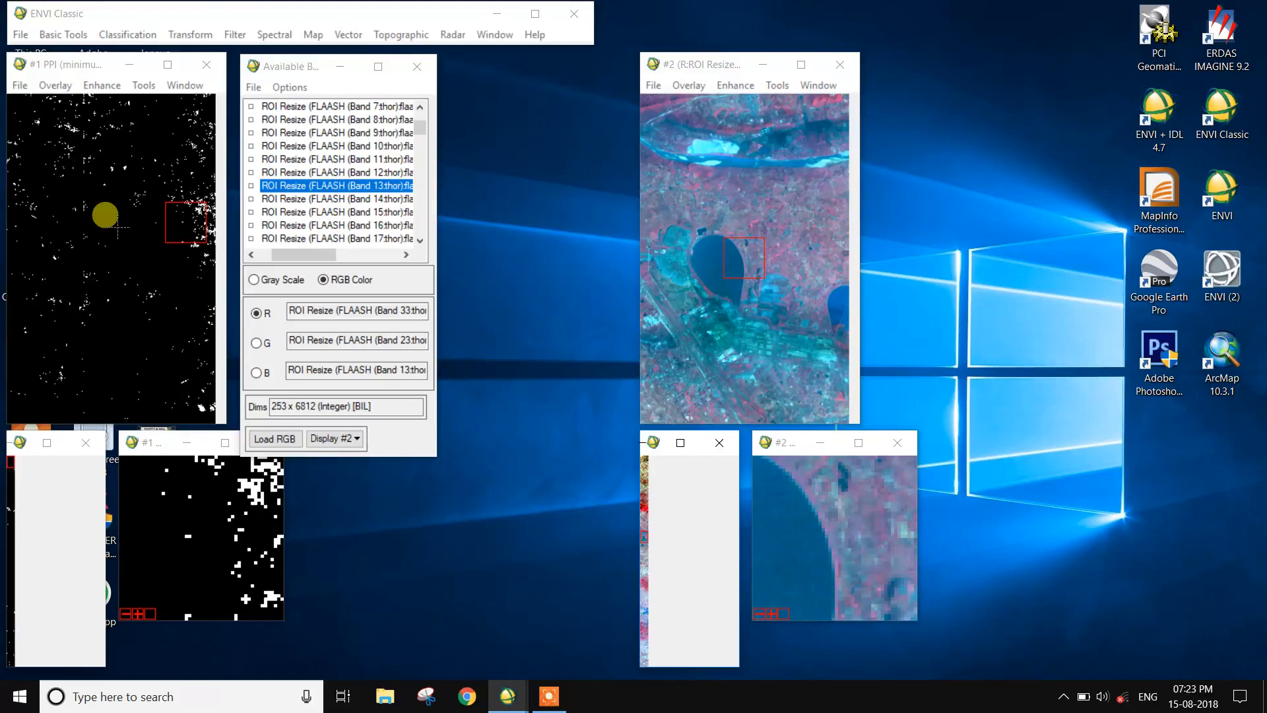
Step: Compute quick statistics for the PPI image and check the band's maximum value
right_click(87, 200)
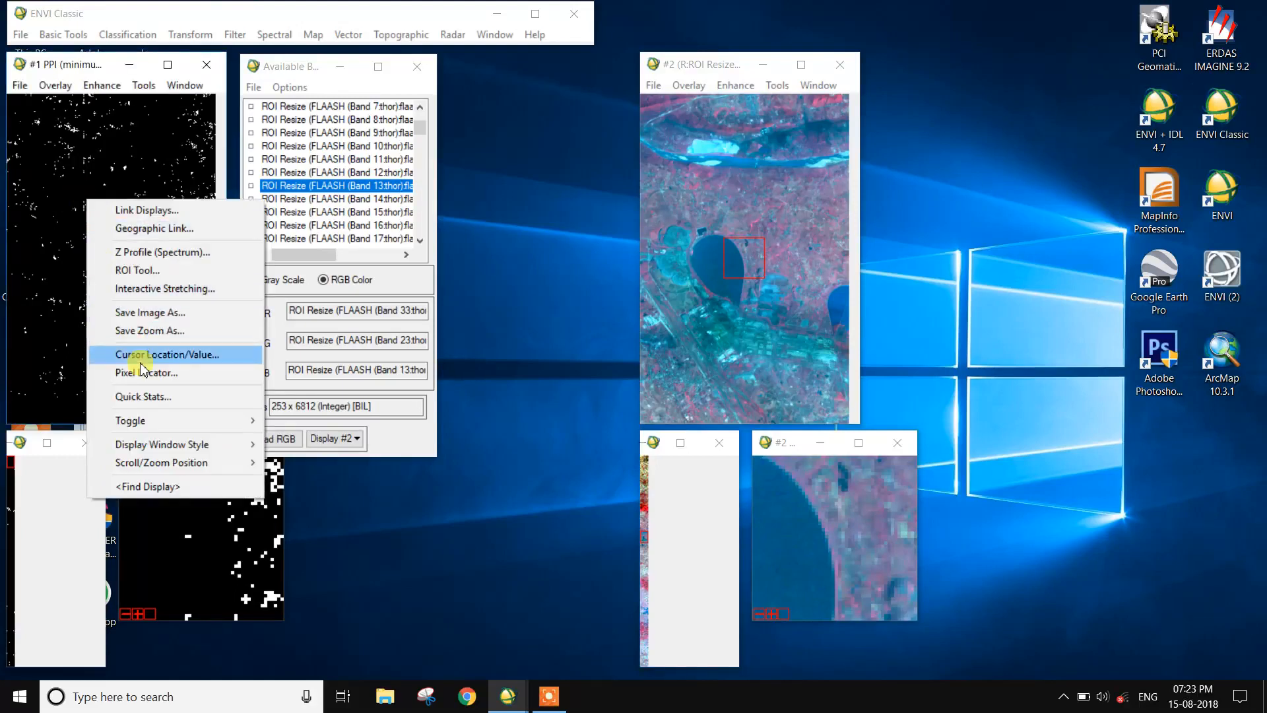
click(144, 397)
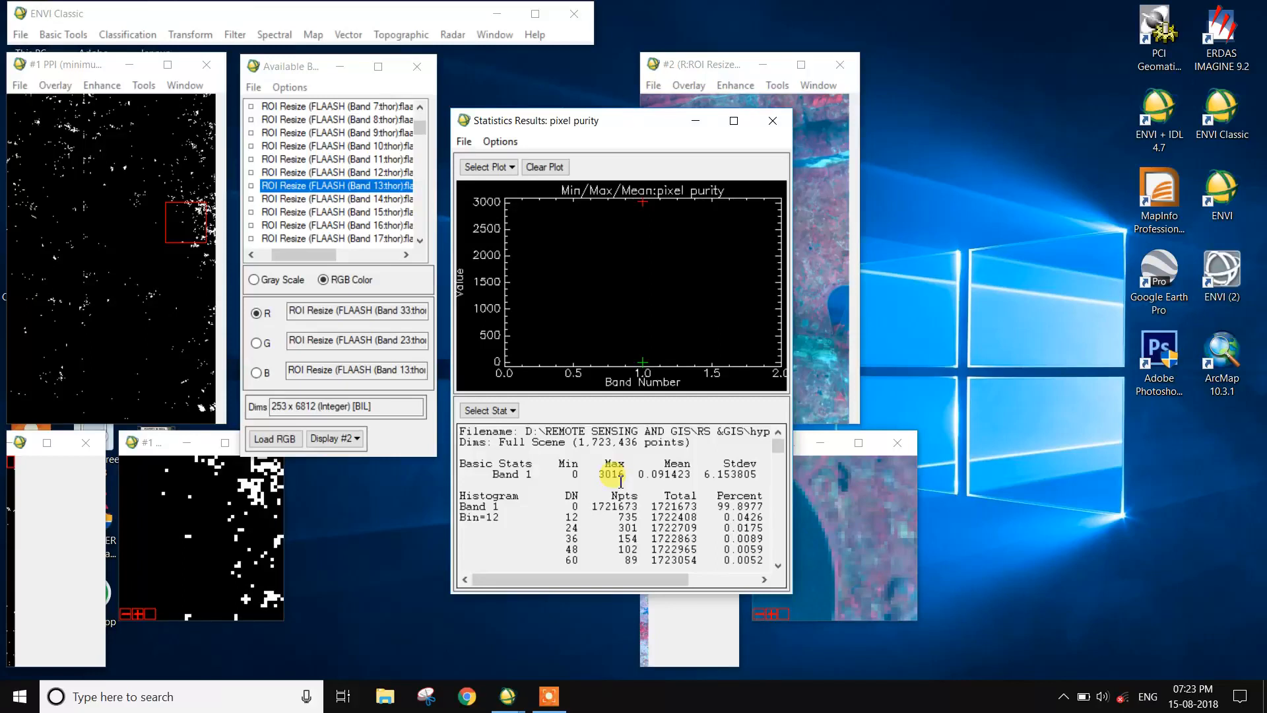
drag(632, 474, 598, 469)
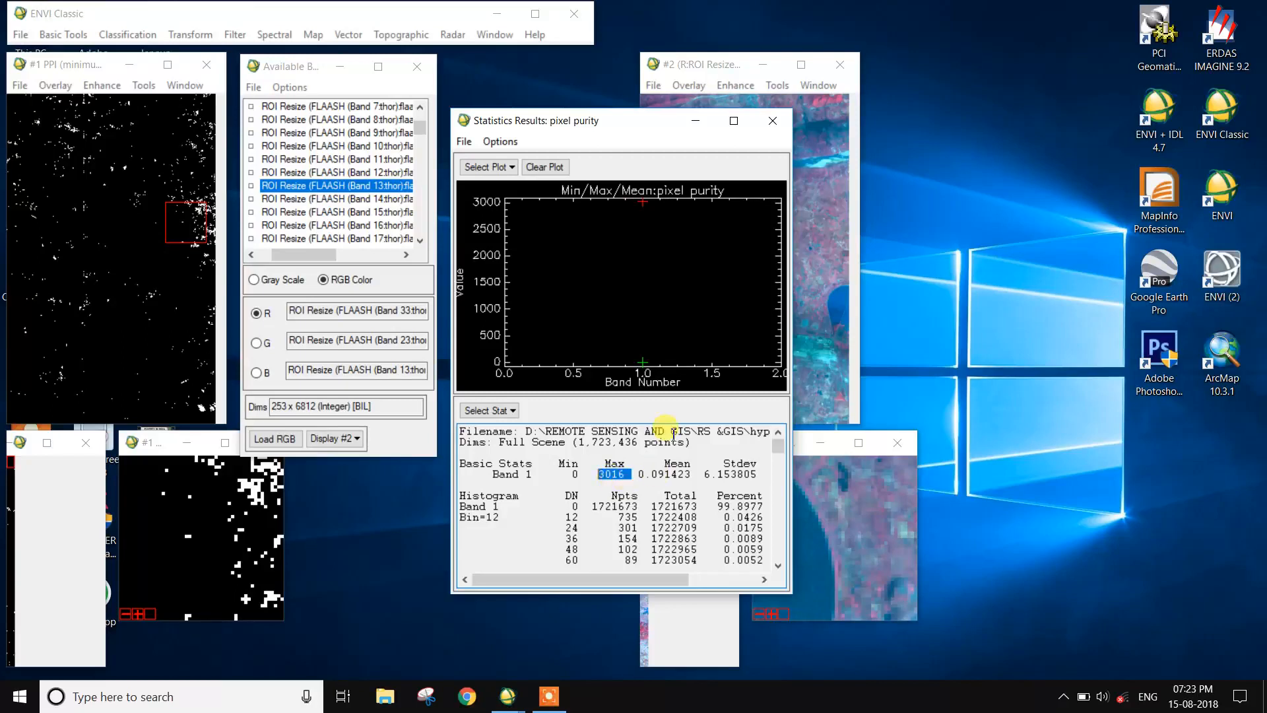
click(772, 121)
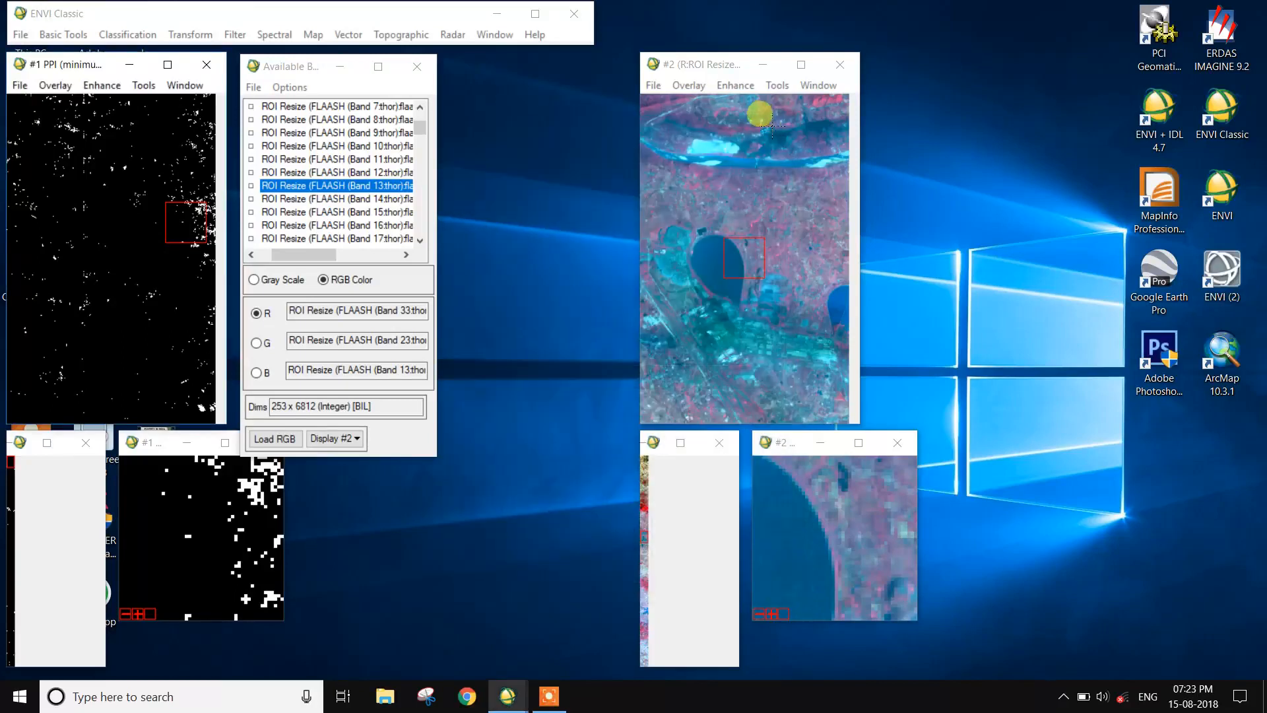
Step: Open the ROI Tool for the PPI display and delete the old threshold and n-D class regions, keeping Region #1
click(56, 85)
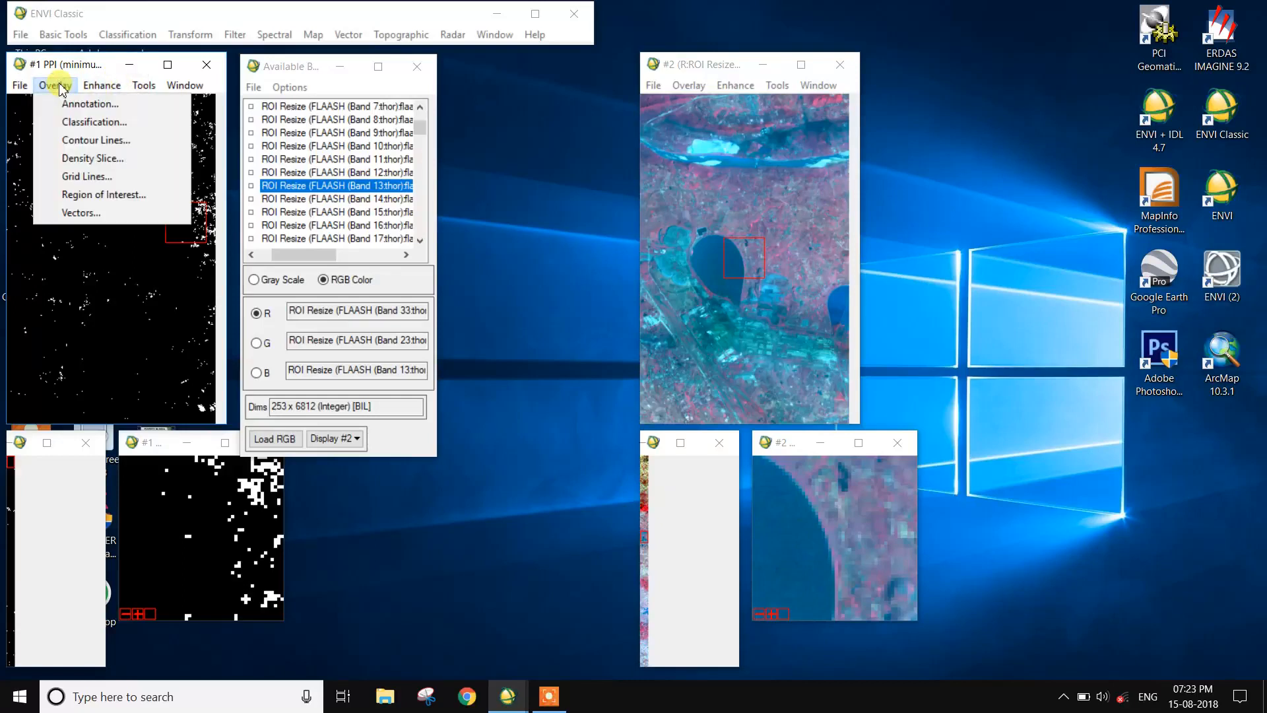
click(78, 194)
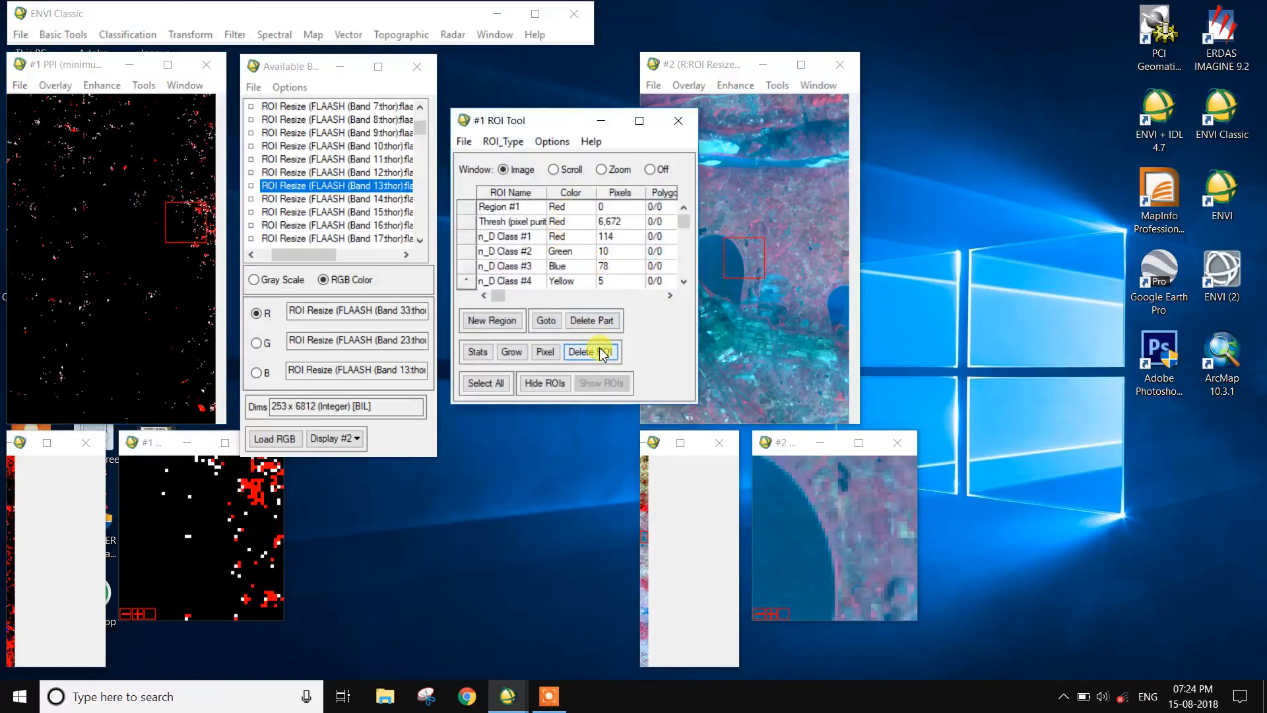
click(549, 696)
click(840, 679)
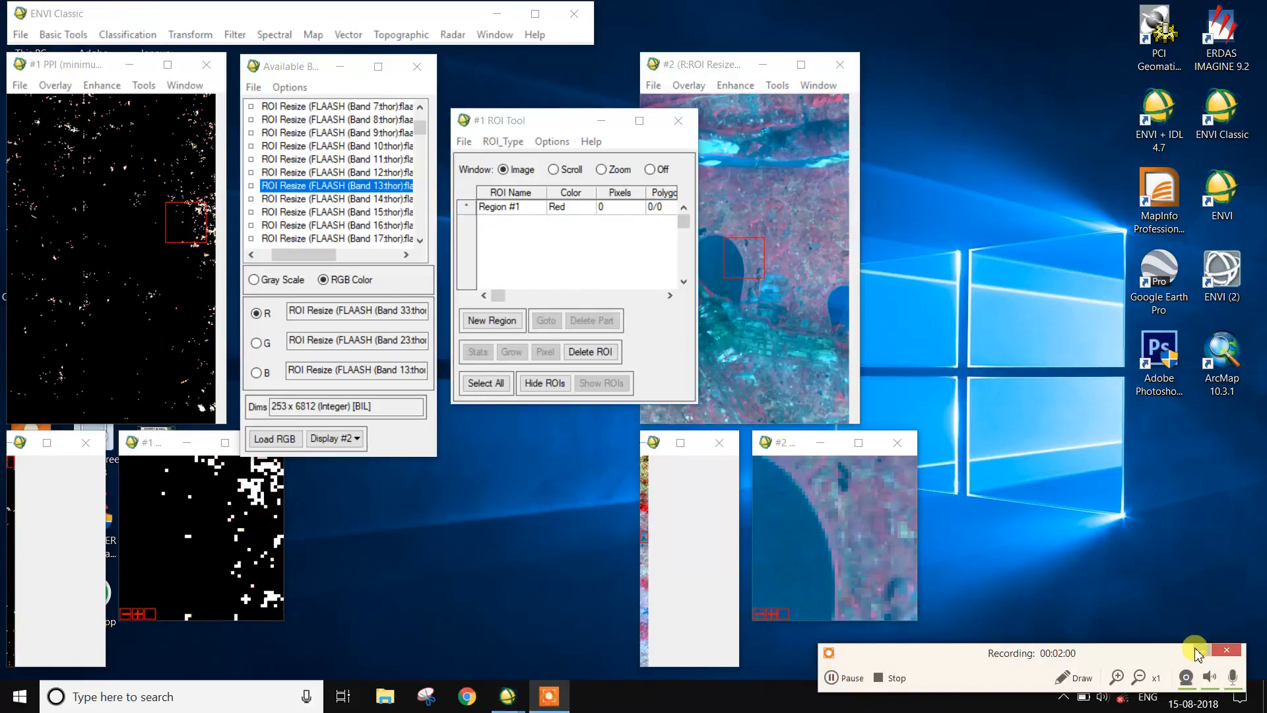
click(1198, 653)
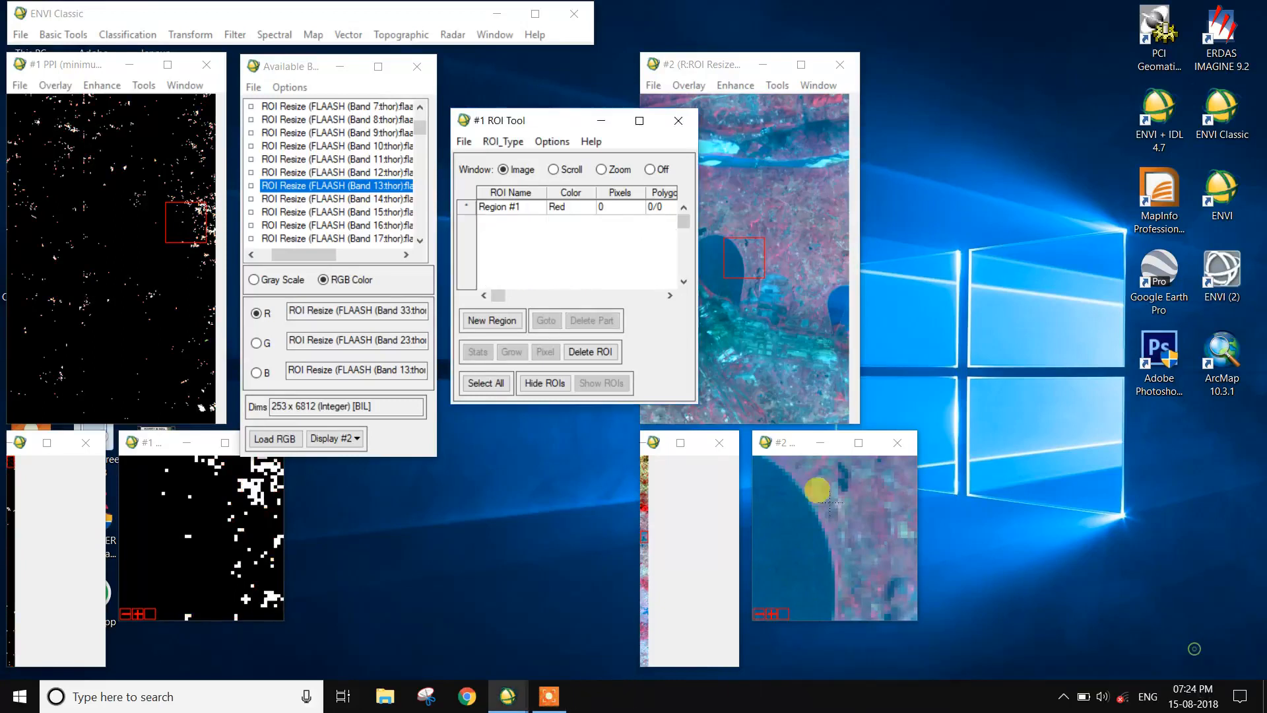
Step: Start a Band Threshold to ROI operation with the PPI (minimum noie fraction 3) band as input
click(548, 143)
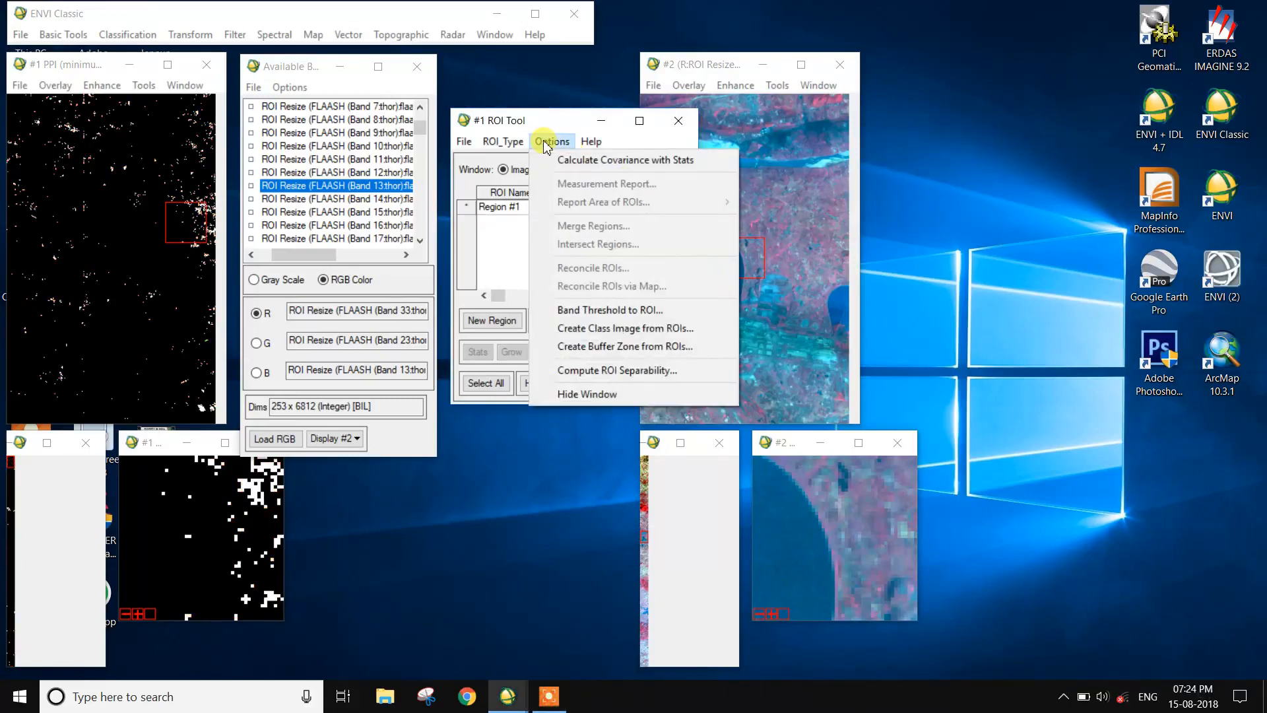
click(580, 310)
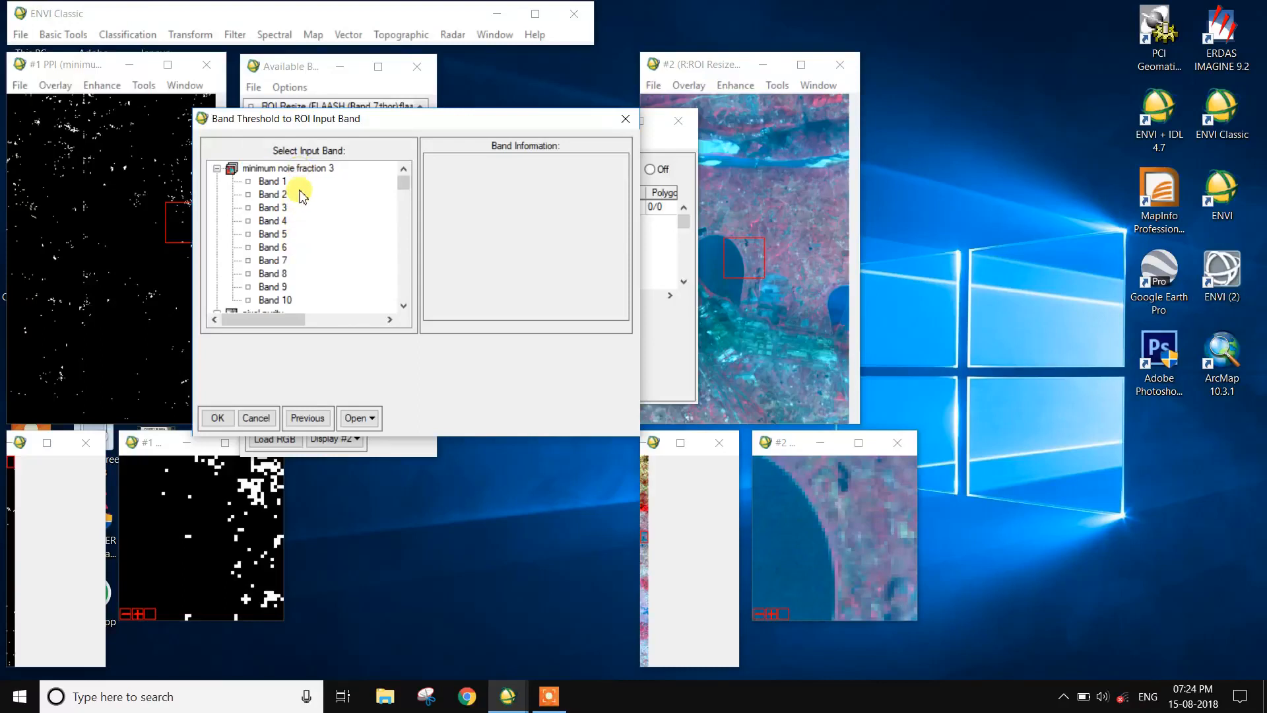
scroll(284, 284, down, 3)
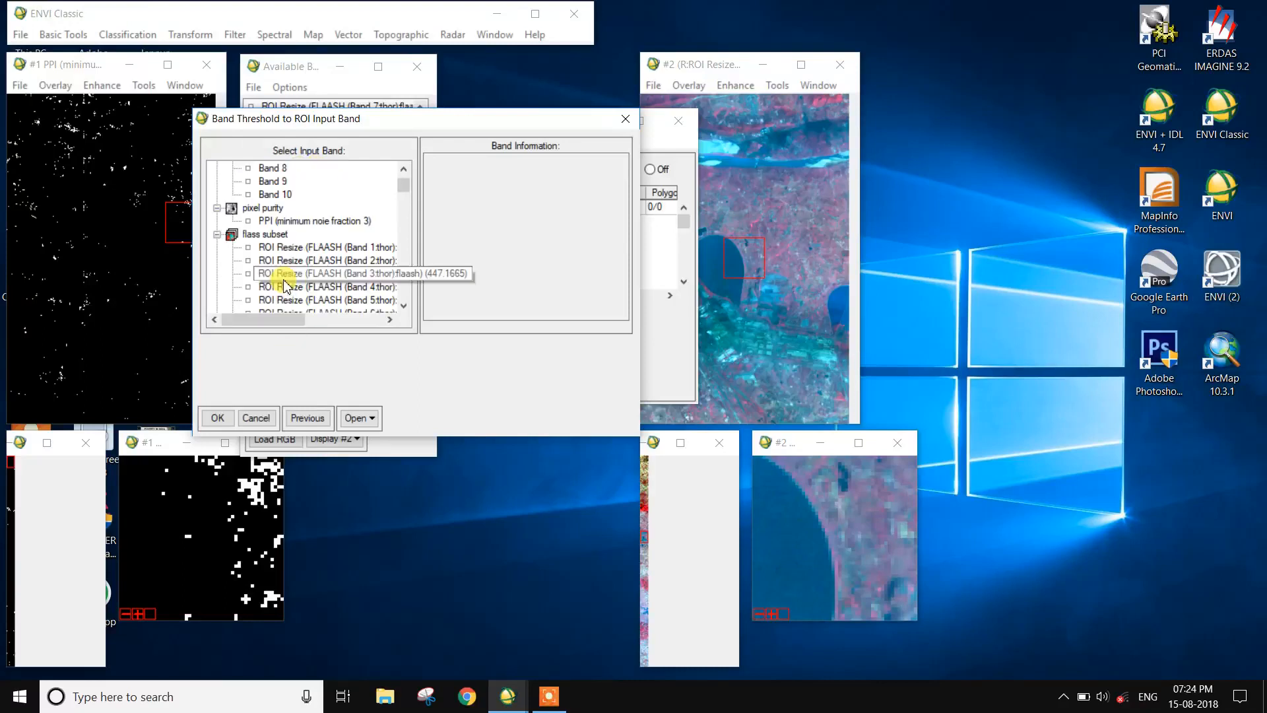
click(296, 221)
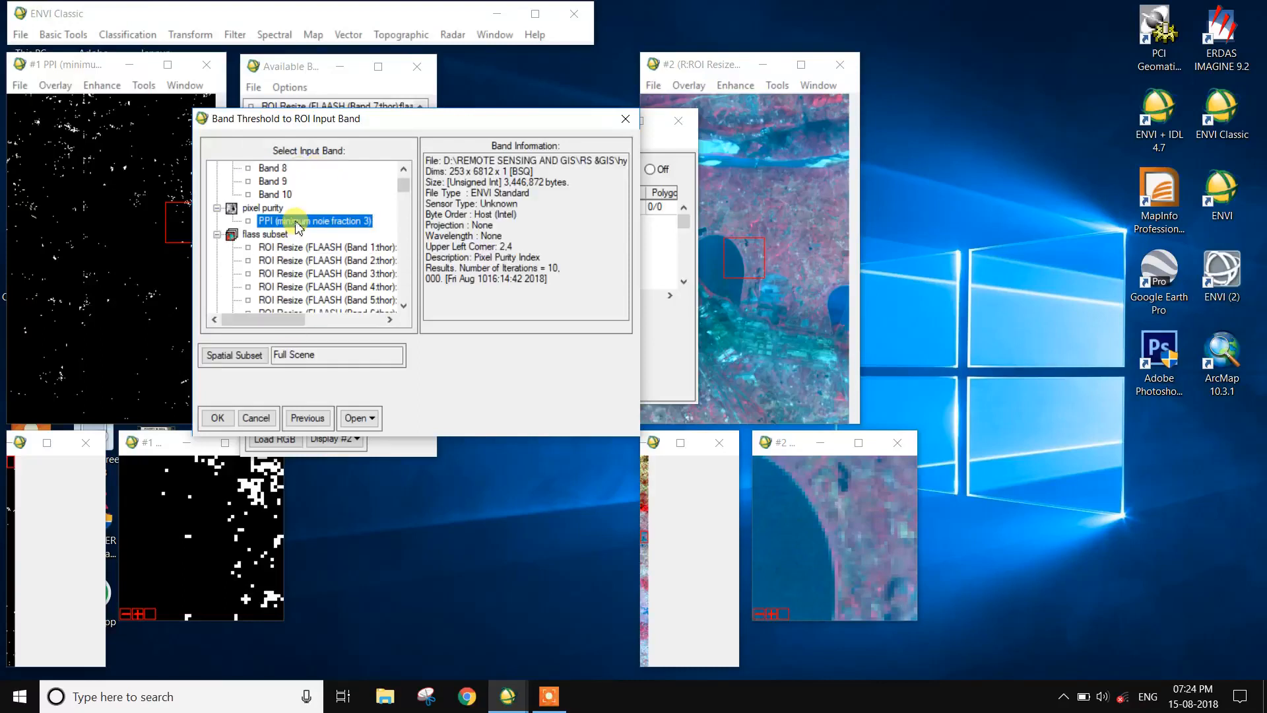
click(217, 417)
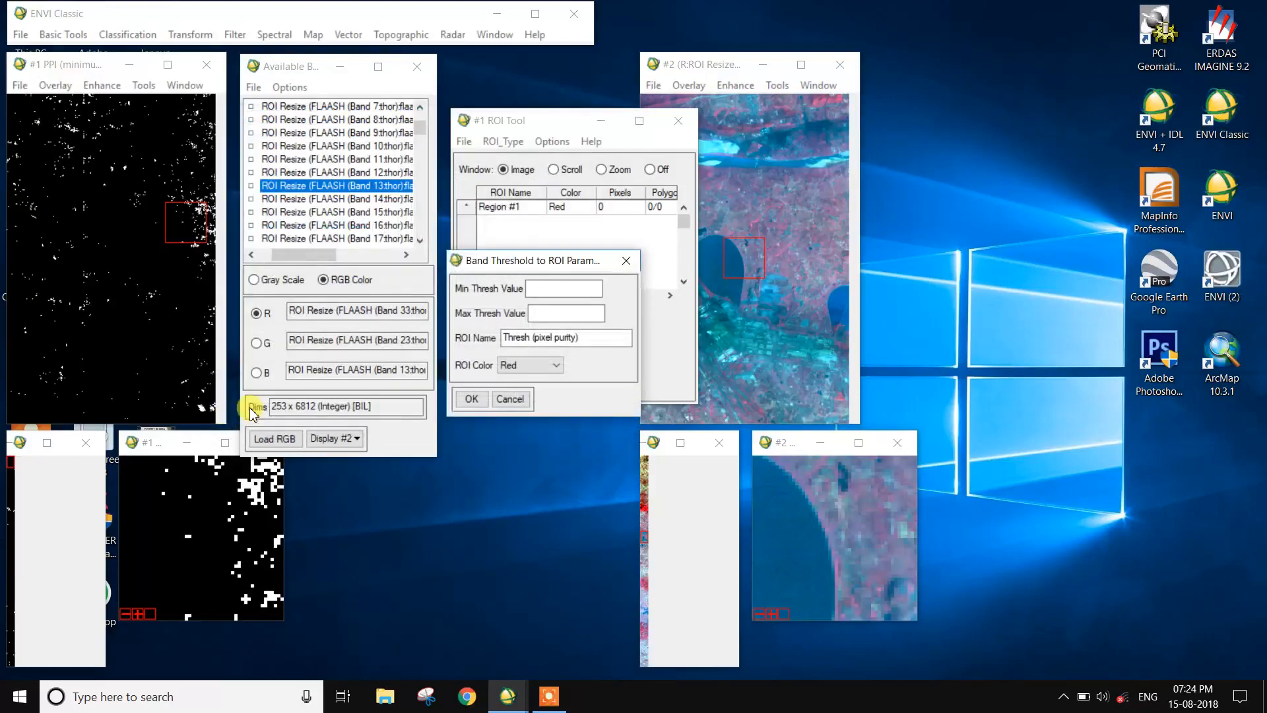
Step: Set the minimum threshold to 2 and the maximum to 3016, and create the red ROI from the matching pixels
click(570, 289)
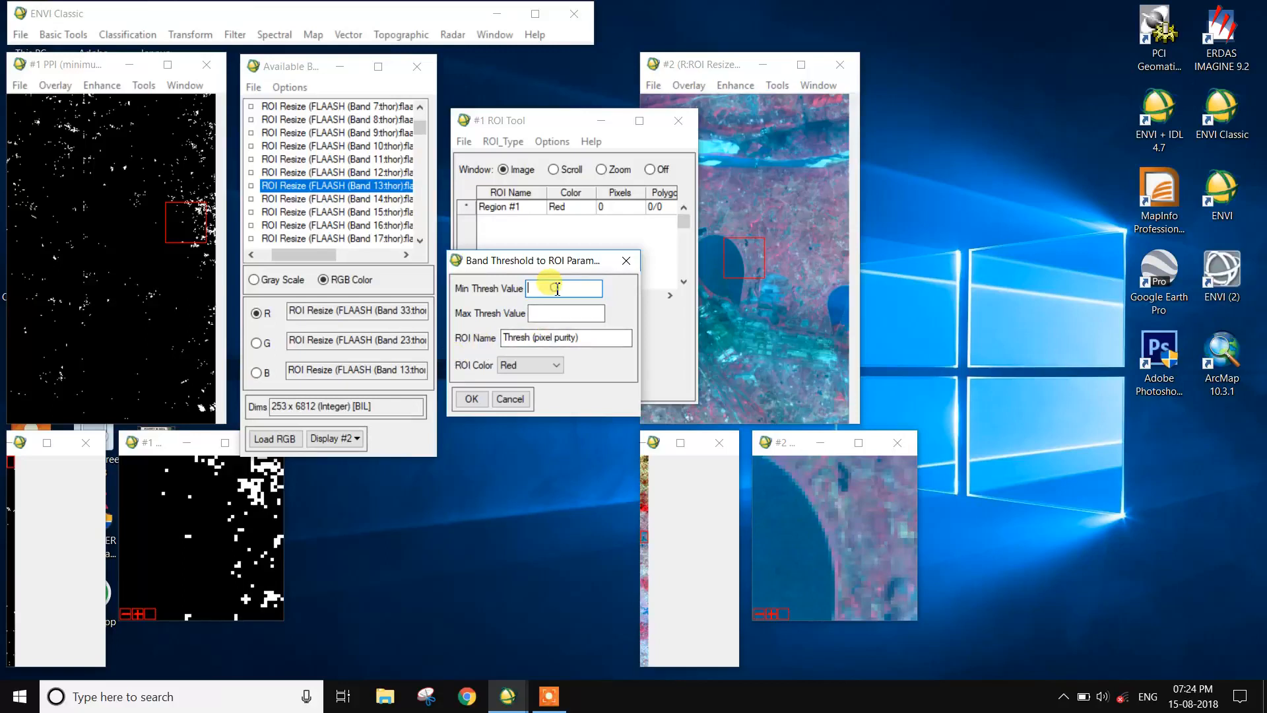
text(2)
click(560, 311)
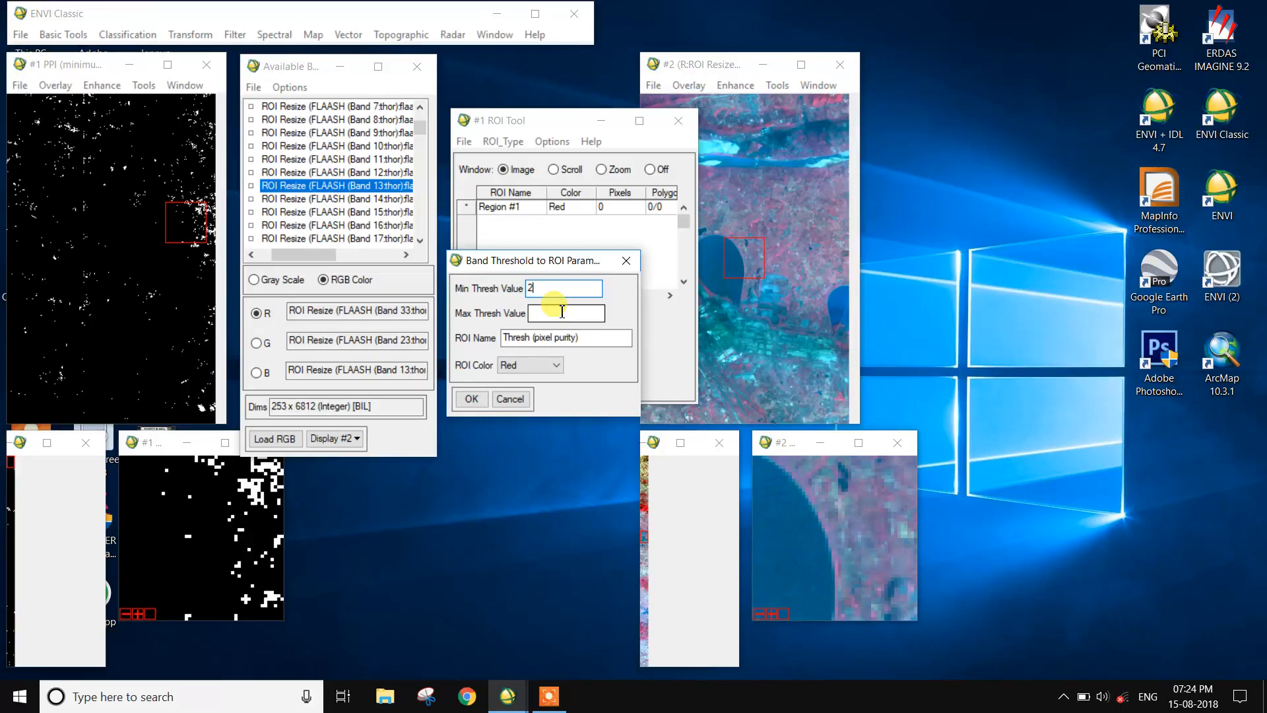
text(3016)
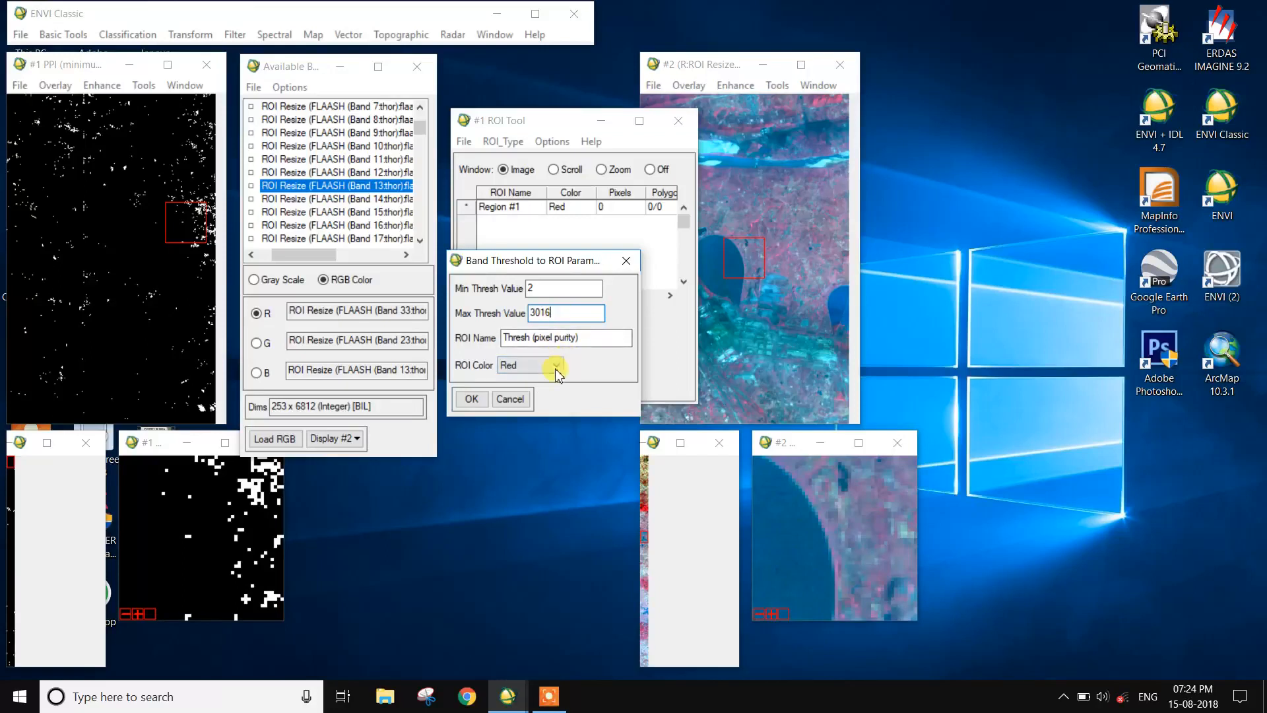
click(470, 398)
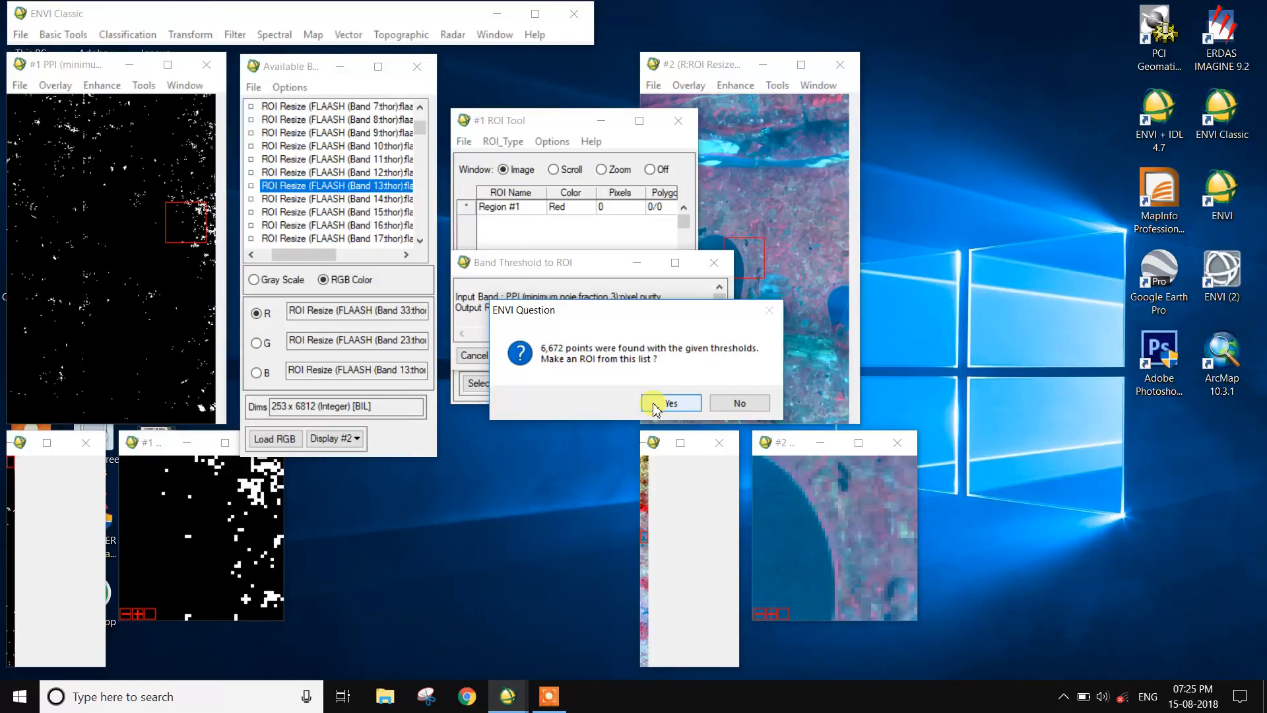
click(656, 403)
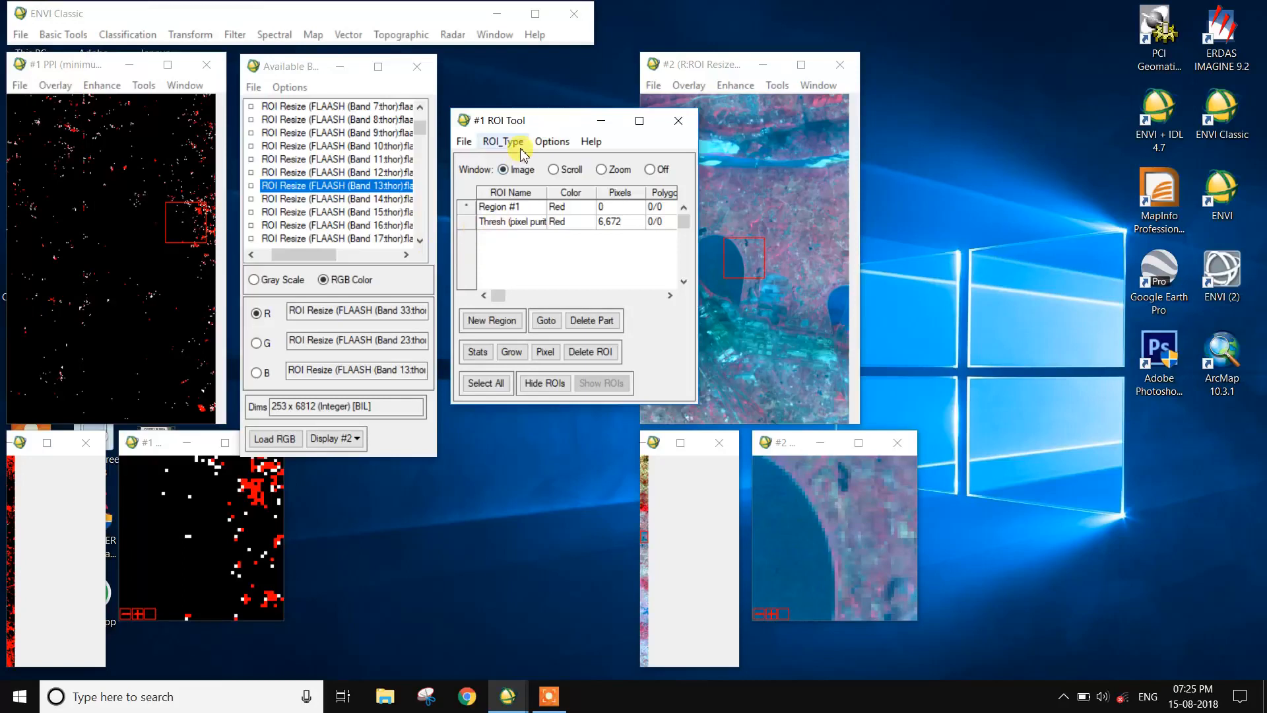
Step: Open the n-Dimensional Visualizer with new data from minimum noie fraction 3 and arrange its controls and plot windows side by side
click(280, 36)
mouse_move(307, 216)
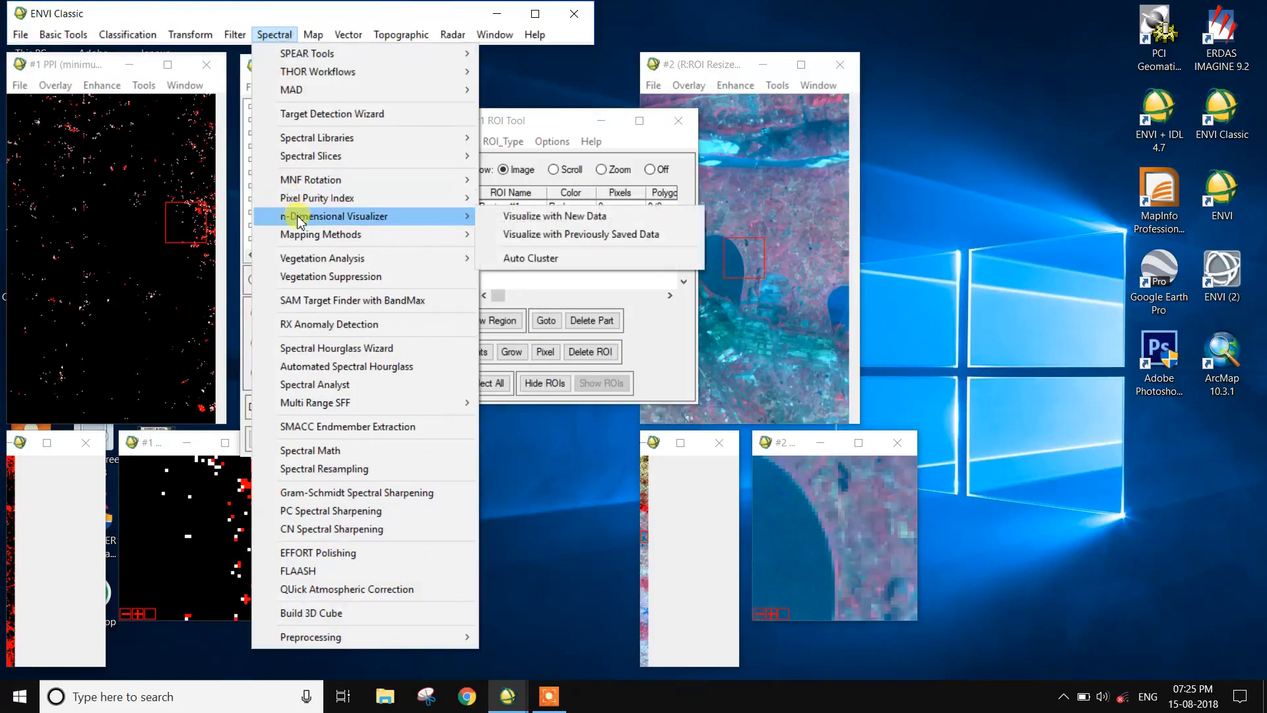
click(536, 218)
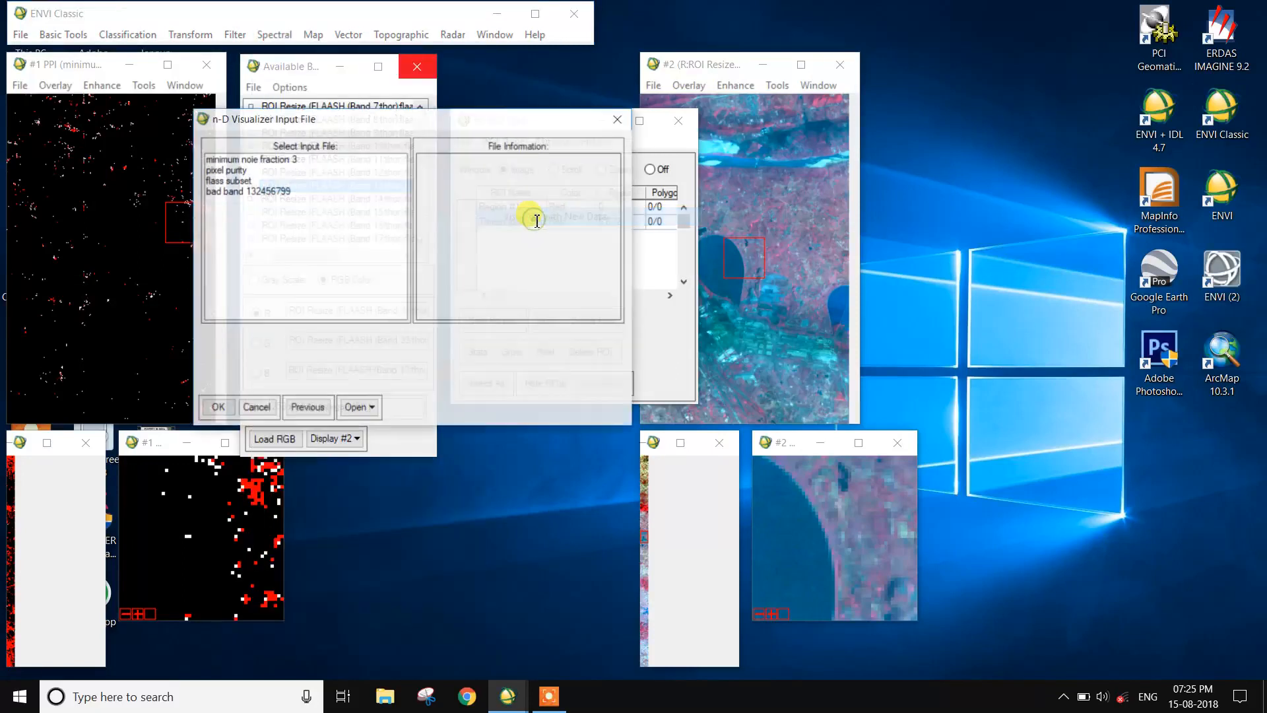
click(272, 161)
click(223, 411)
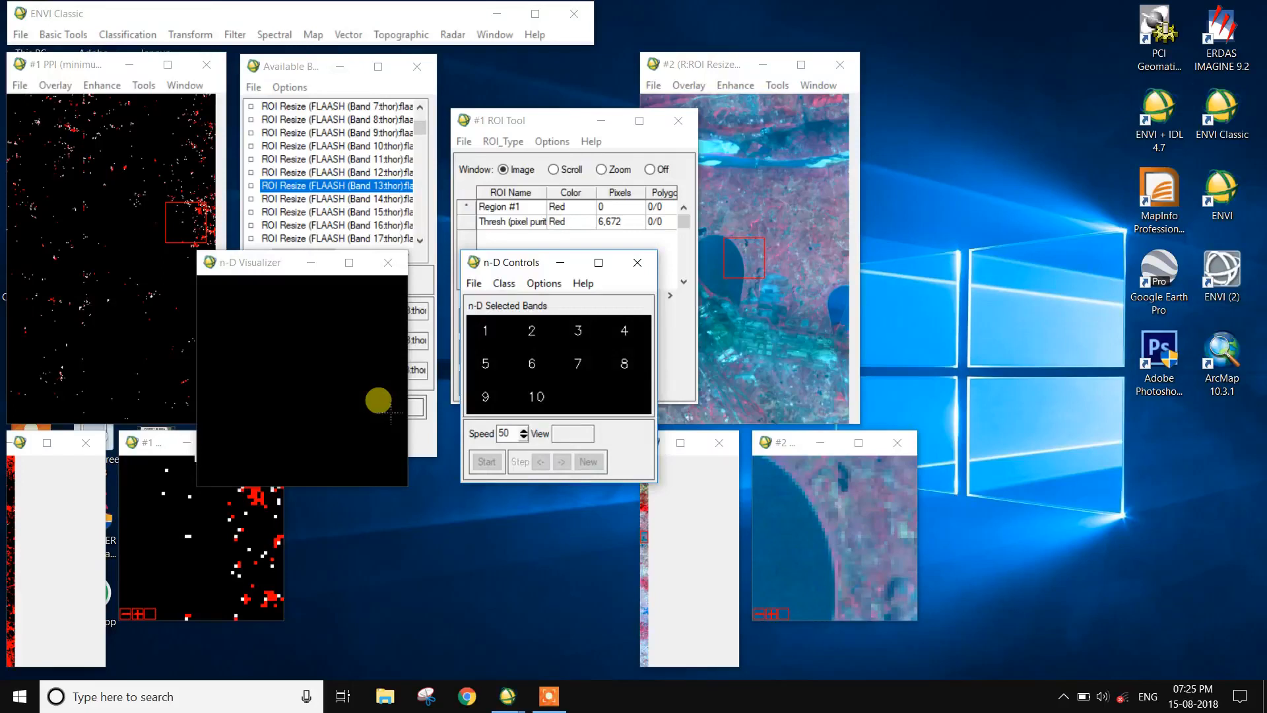
drag(505, 266, 370, 458)
drag(263, 269, 629, 464)
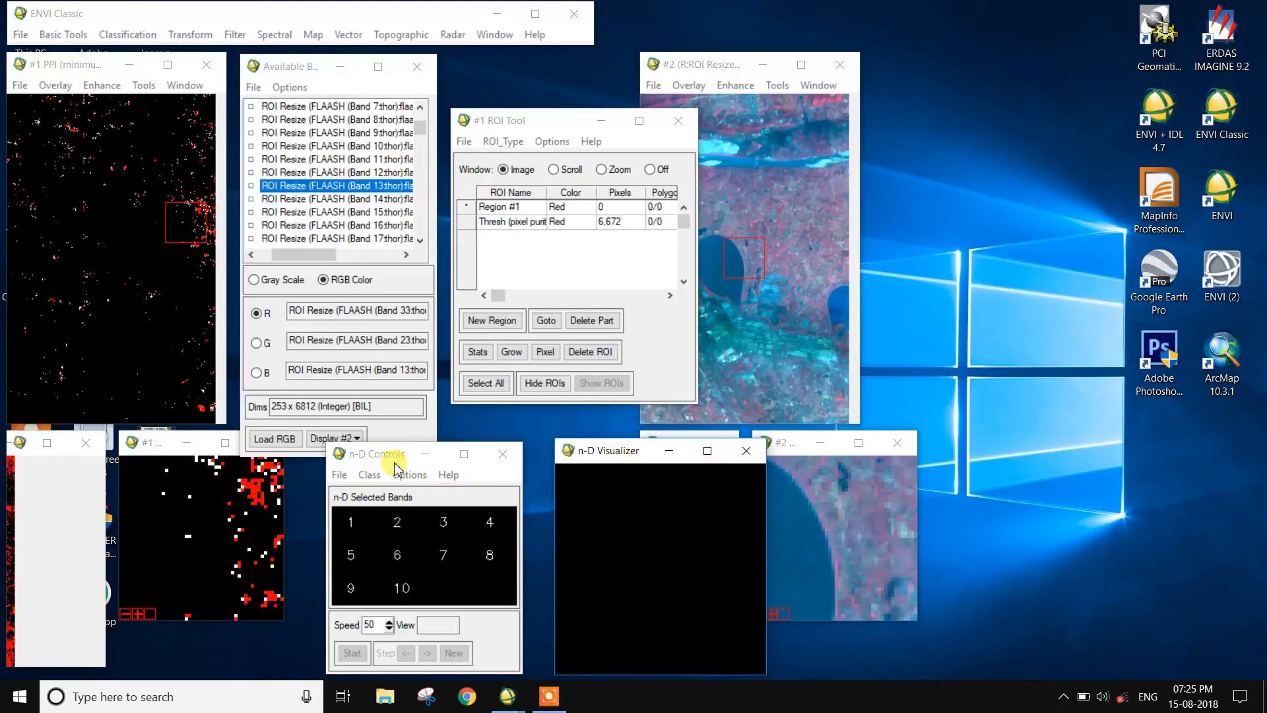
Step: Select bands 1 through 10 in the n-D Controls to plot the pure pixels in ten dimensions
click(383, 518)
click(394, 524)
click(446, 527)
click(489, 527)
click(495, 562)
click(447, 562)
click(405, 553)
click(351, 554)
click(357, 583)
click(390, 588)
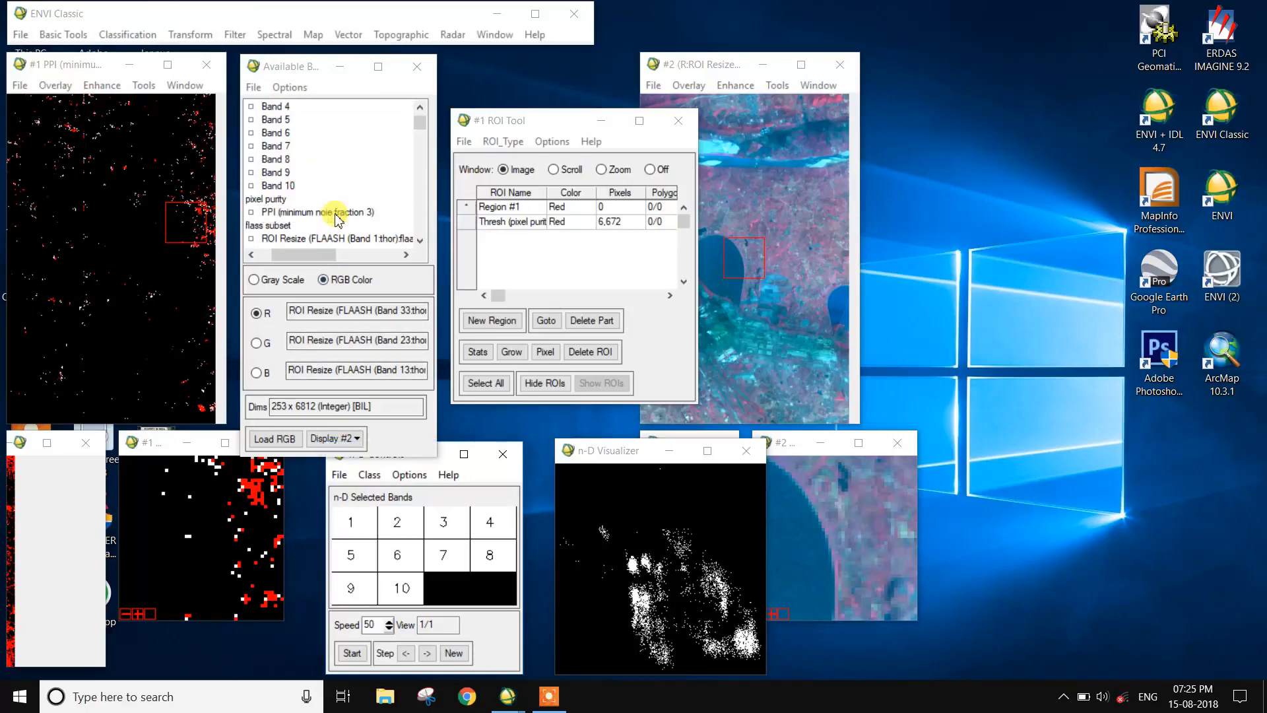
scroll(330, 210, up, 2)
scroll(305, 184, down, 2)
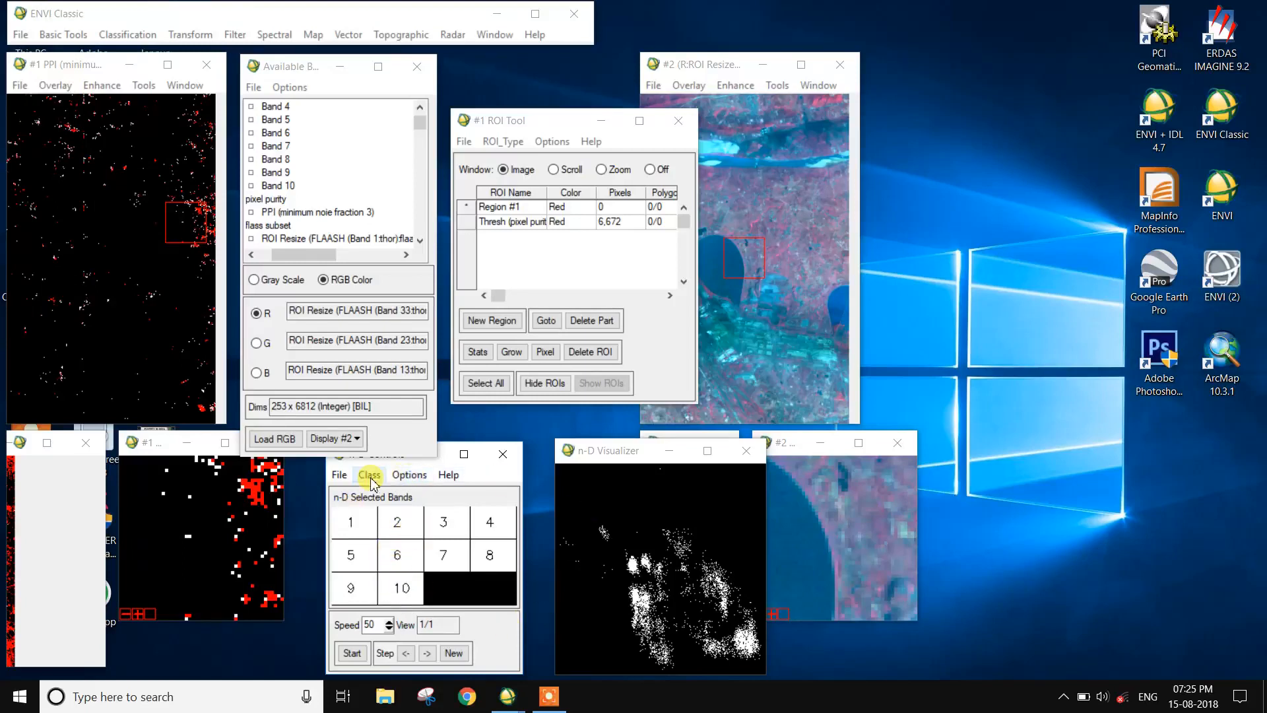
Step: Show the axes in the n-D plot and rotate the point cloud at speed 40
click(409, 474)
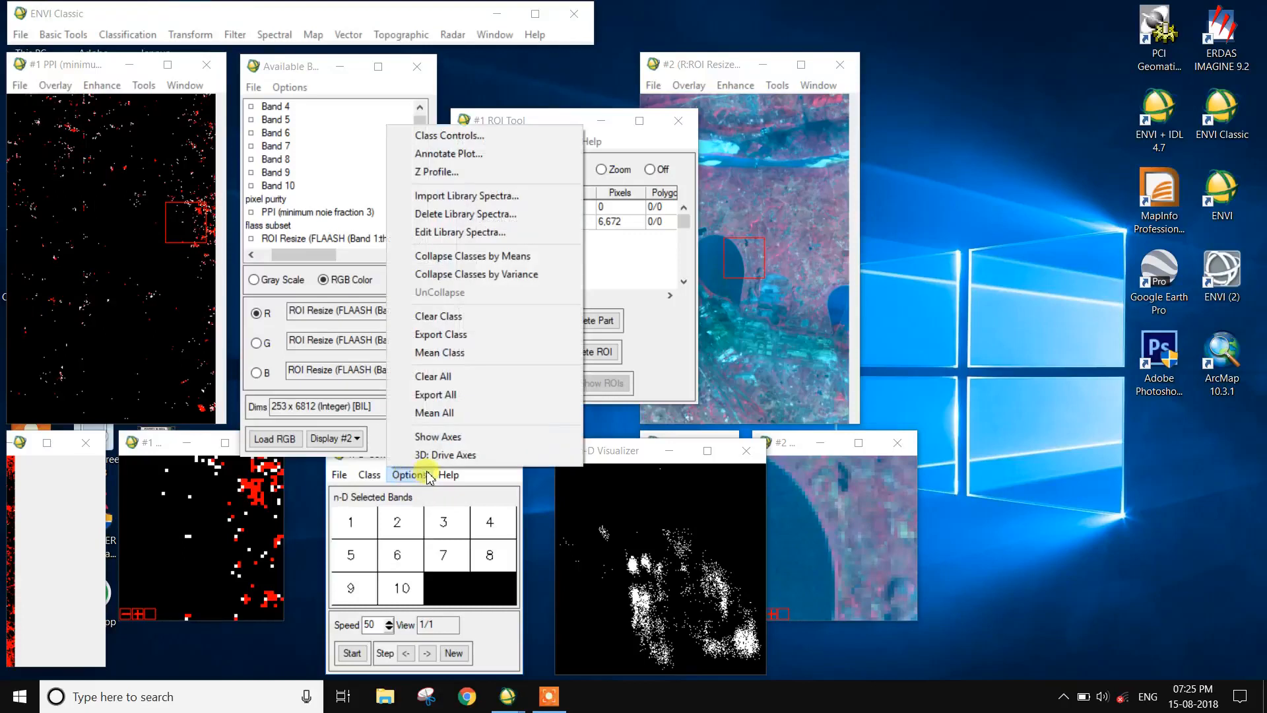
click(438, 437)
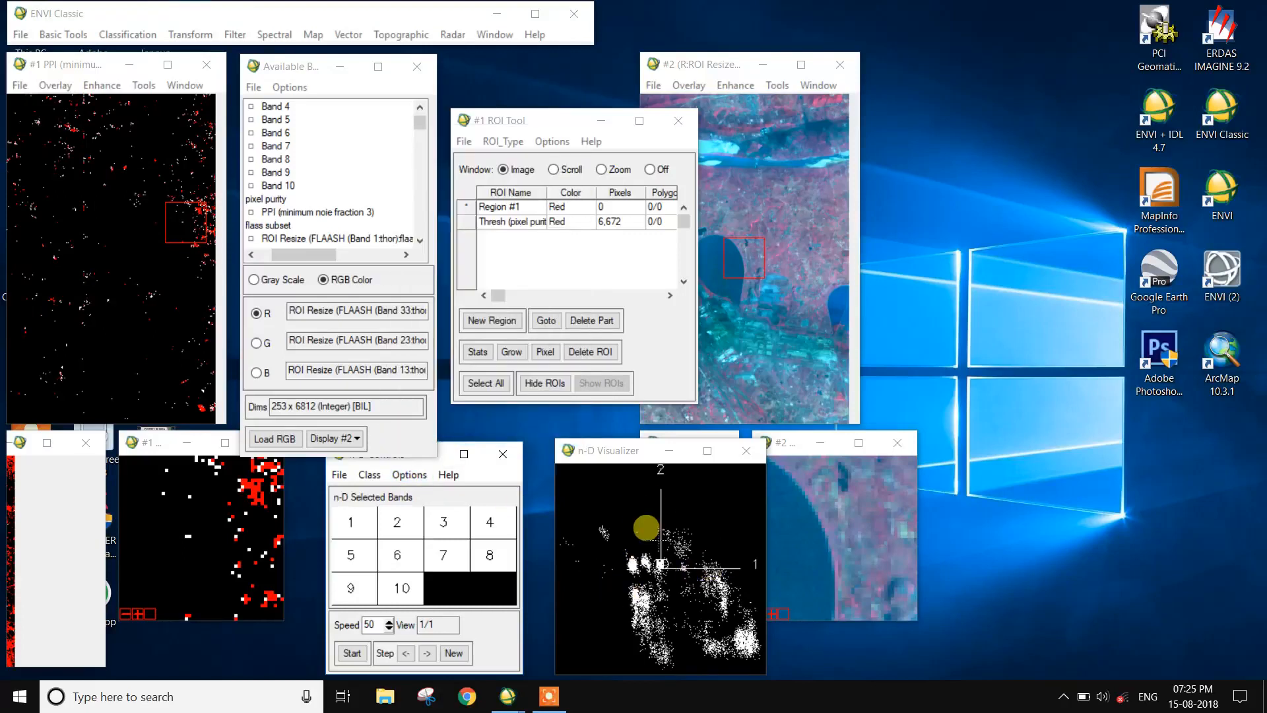
click(352, 660)
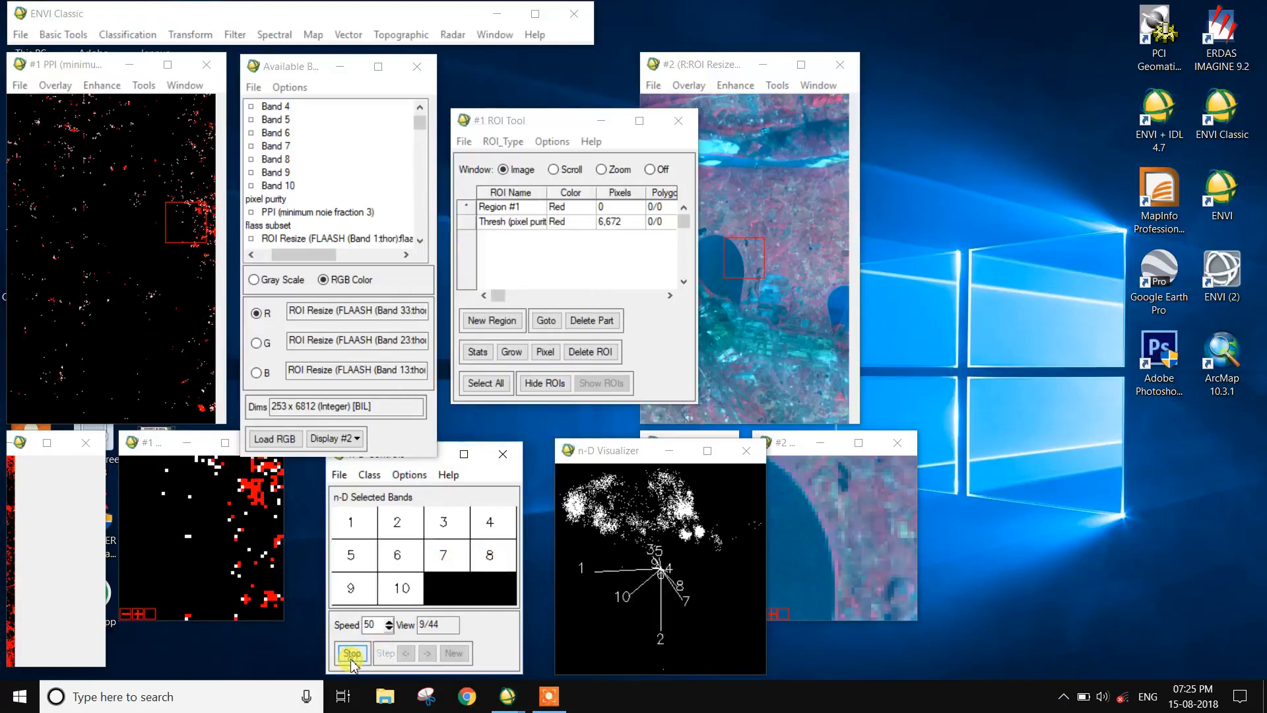
click(384, 624)
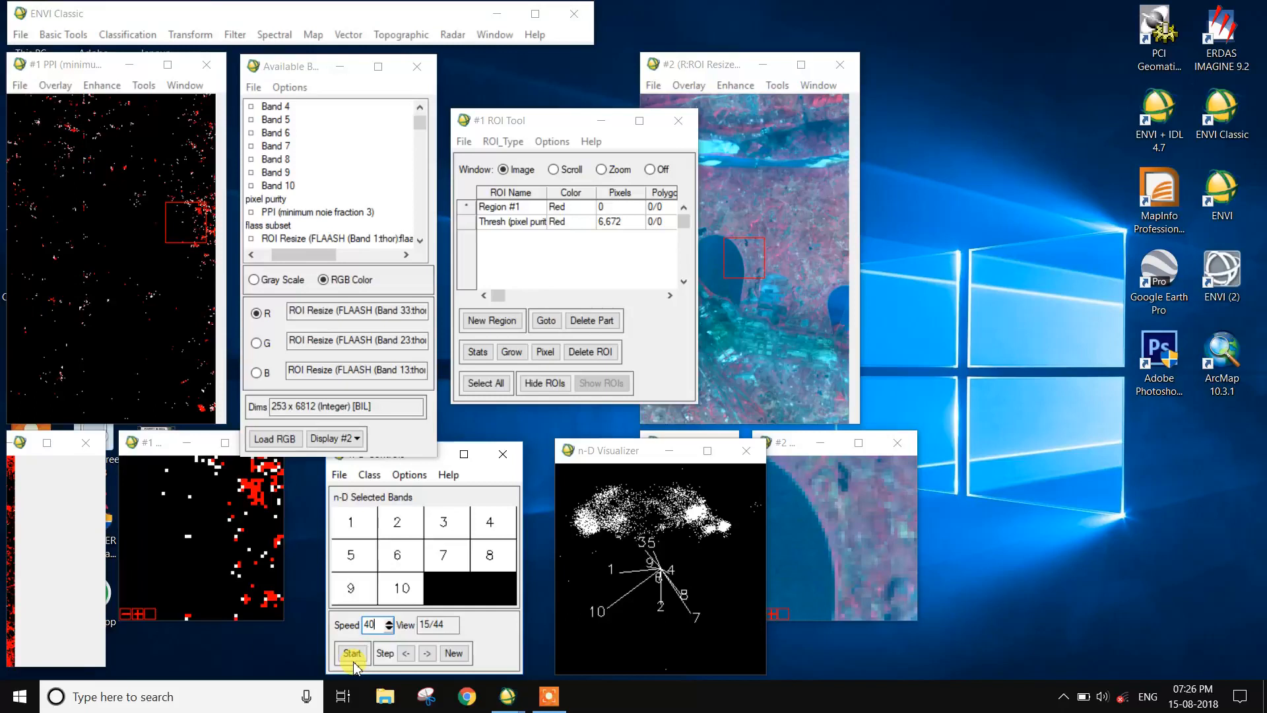
click(354, 662)
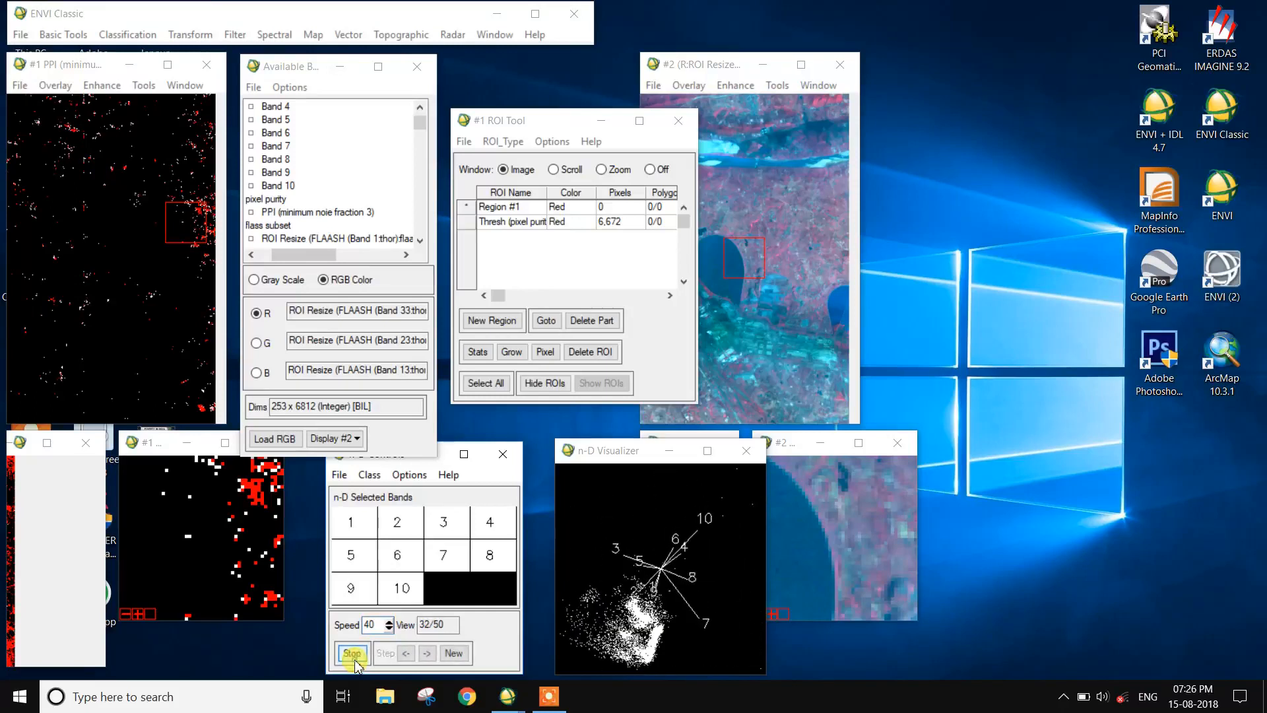
Step: Stop the rotation at a view with separated clusters, outline the sparse points below the main cloud as the red class and export it
click(354, 661)
click(354, 661)
click(354, 661)
mouse_move(664, 653)
mouse_down()
mouse_move(693, 622)
mouse_move(711, 643)
mouse_move(660, 641)
mouse_up()
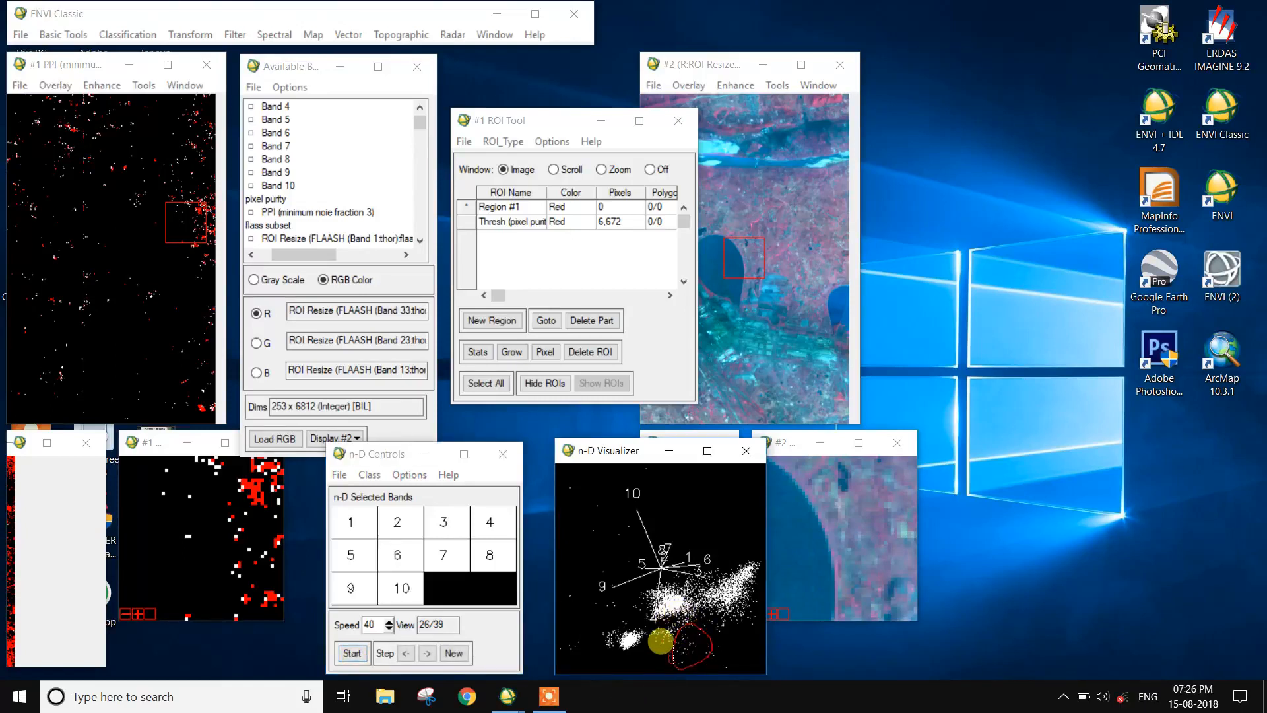
right_click(673, 656)
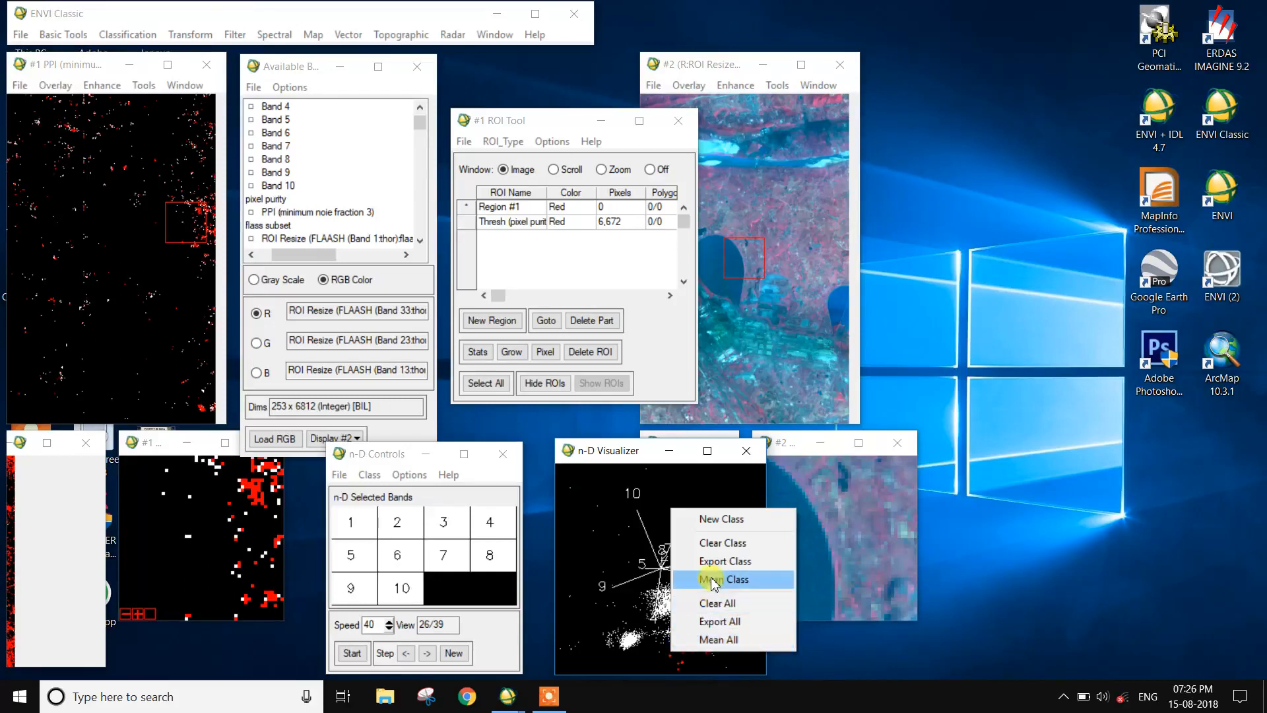
click(692, 561)
Step: Start a new class, outline the tip of the elongated cloud near axis 6 in green and export it as an ROI
right_click(689, 632)
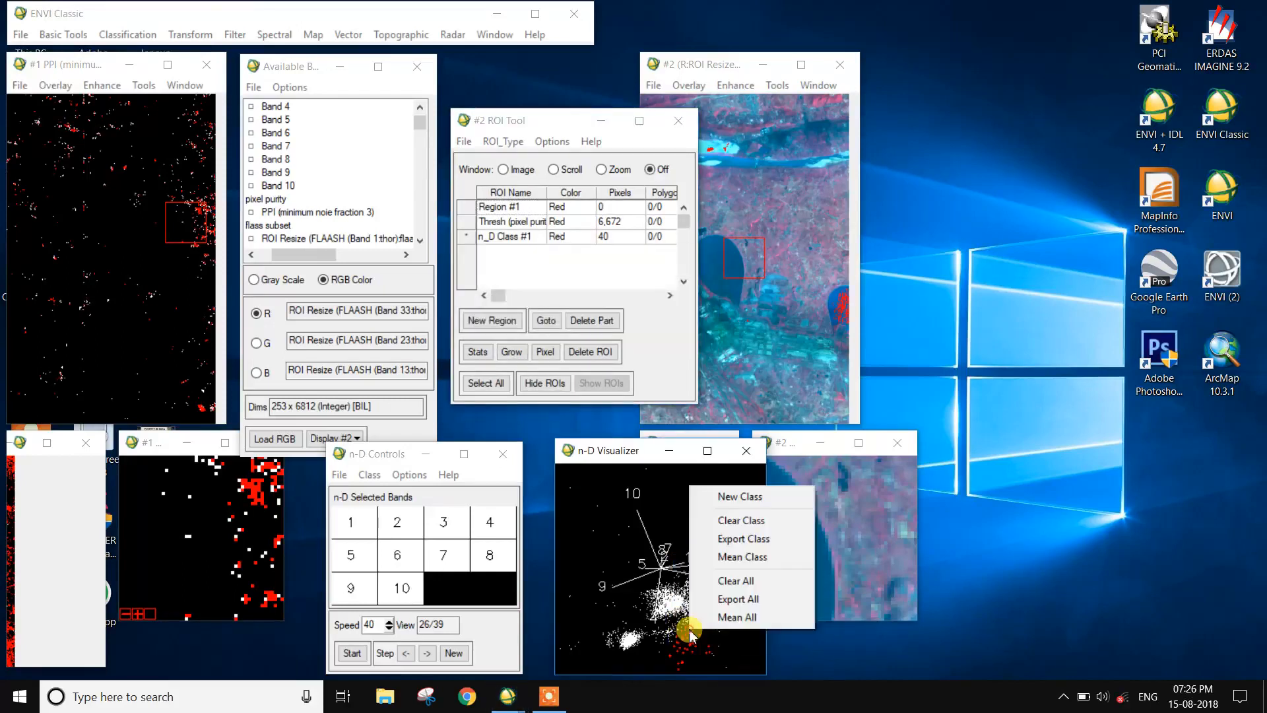
click(738, 500)
mouse_move(748, 581)
mouse_down()
mouse_move(734, 534)
mouse_move(759, 568)
mouse_move(742, 583)
mouse_move(731, 546)
mouse_up()
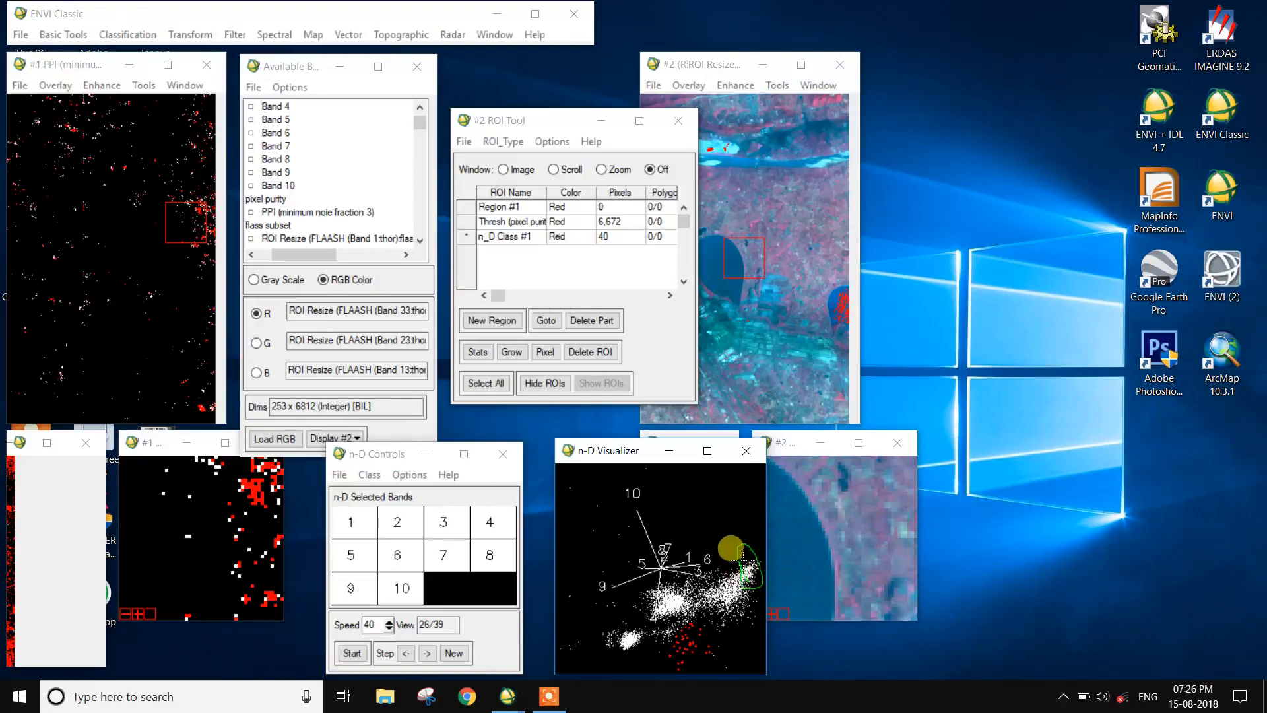
right_click(736, 558)
click(771, 485)
Step: Start a new class, rotate to another view, outline the small outlying group at the cloud's left edge in blue and export it
right_click(734, 545)
click(778, 434)
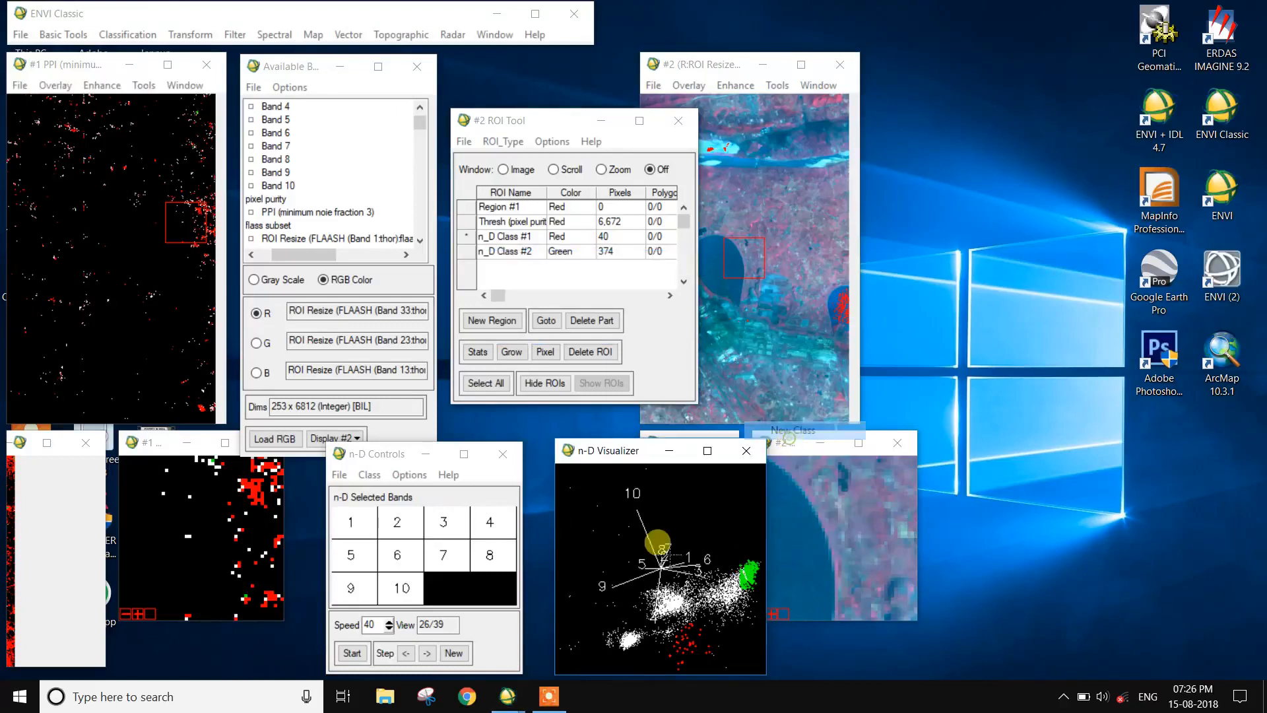
click(352, 652)
click(352, 653)
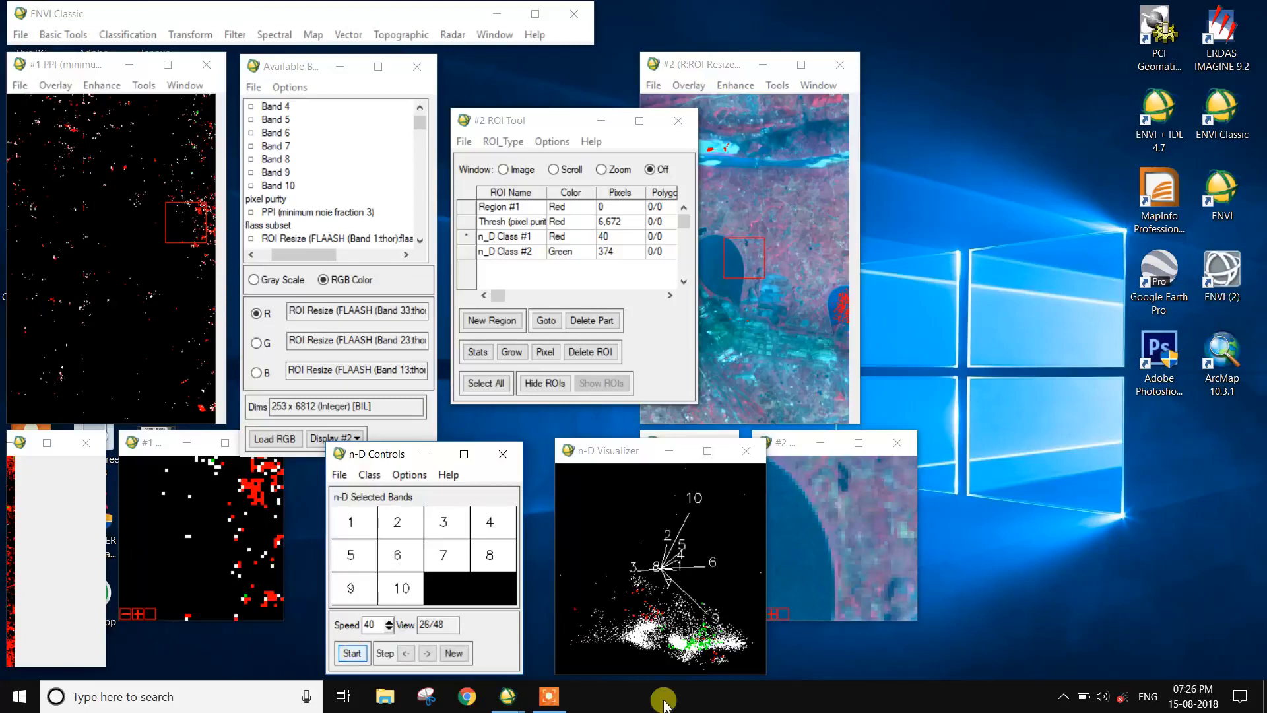
mouse_move(579, 648)
mouse_down()
mouse_move(584, 634)
mouse_move(603, 637)
mouse_move(589, 651)
mouse_move(583, 634)
mouse_up()
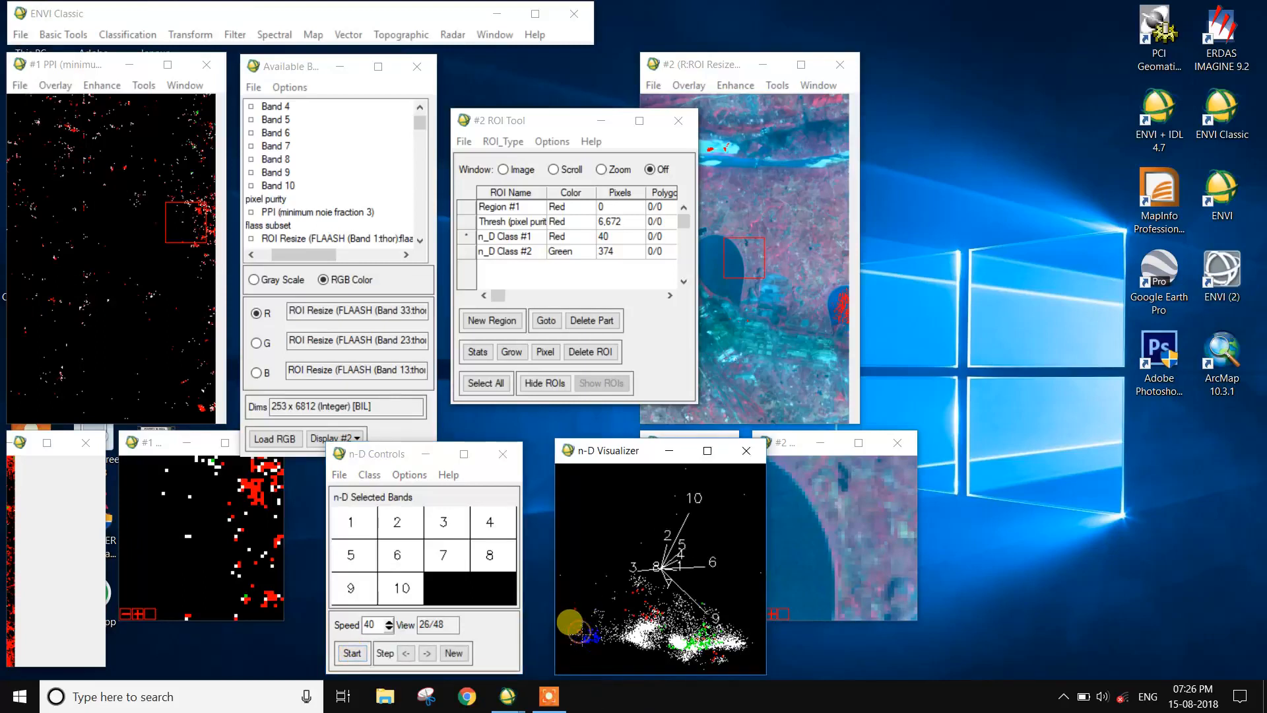
right_click(579, 631)
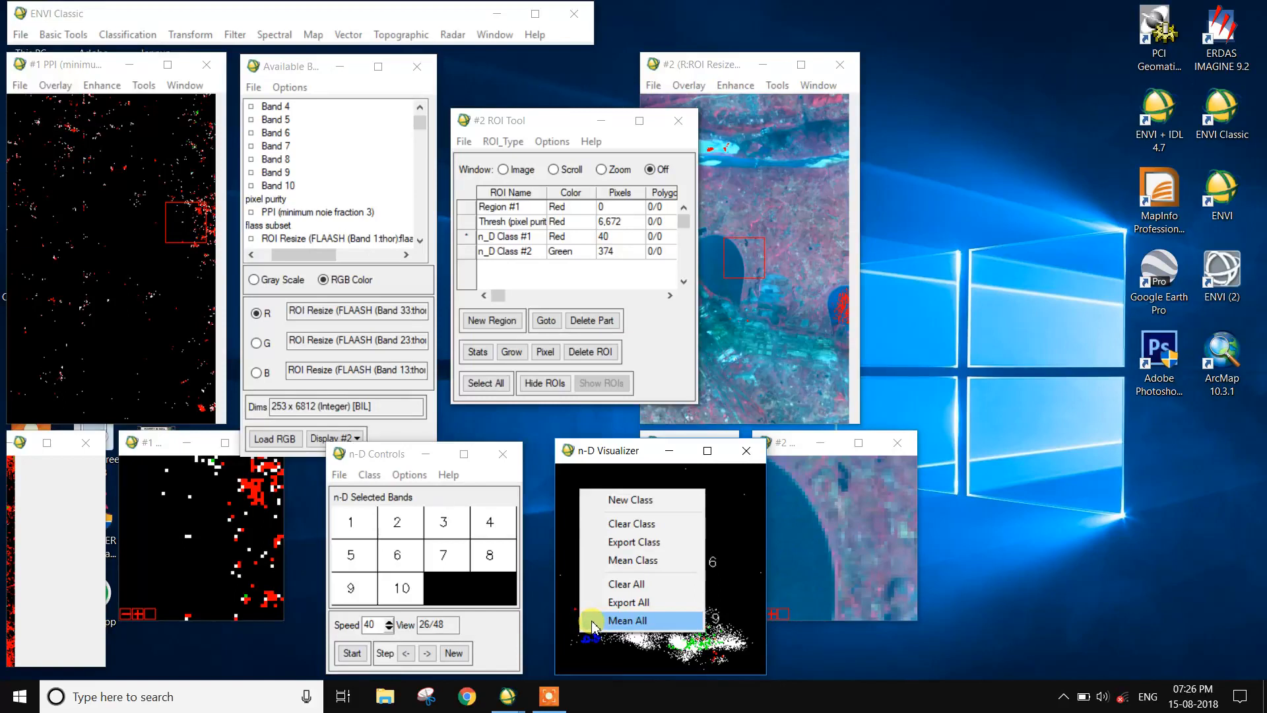
click(653, 541)
Step: Start a new class, rotate the plot, outline the dense corner cluster opposite the green one in yellow and export it as an ROI
right_click(611, 626)
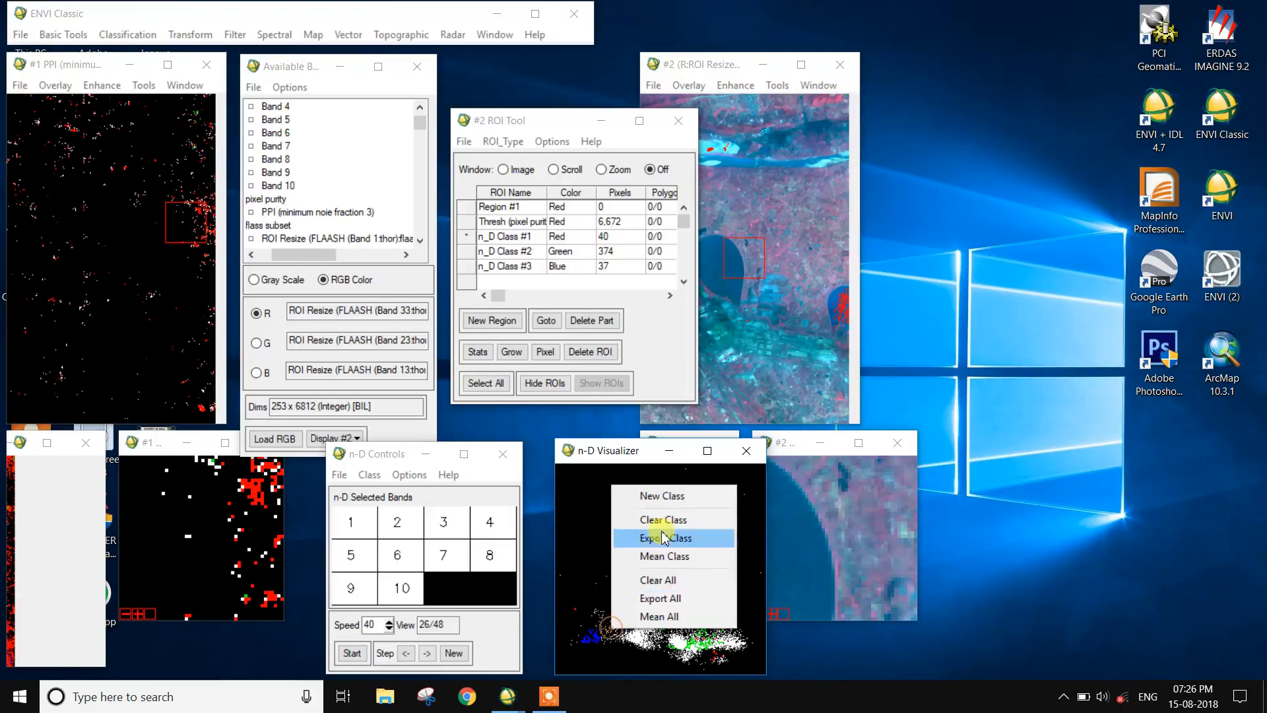
click(650, 495)
click(352, 653)
click(352, 652)
click(682, 643)
drag(682, 642, 664, 629)
right_click(699, 641)
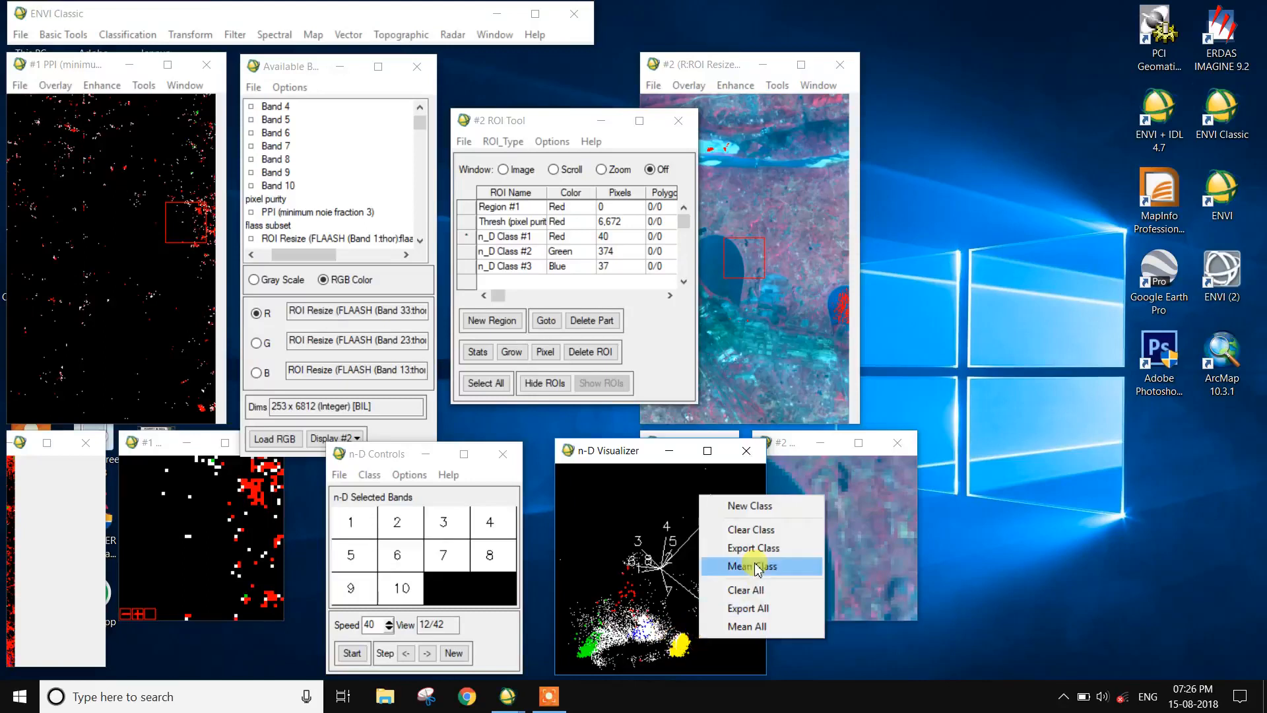
click(751, 549)
Step: Start a new class, rotate the plot, outline the dense lower corner of the white cloud in cyan and export it
right_click(683, 649)
click(733, 513)
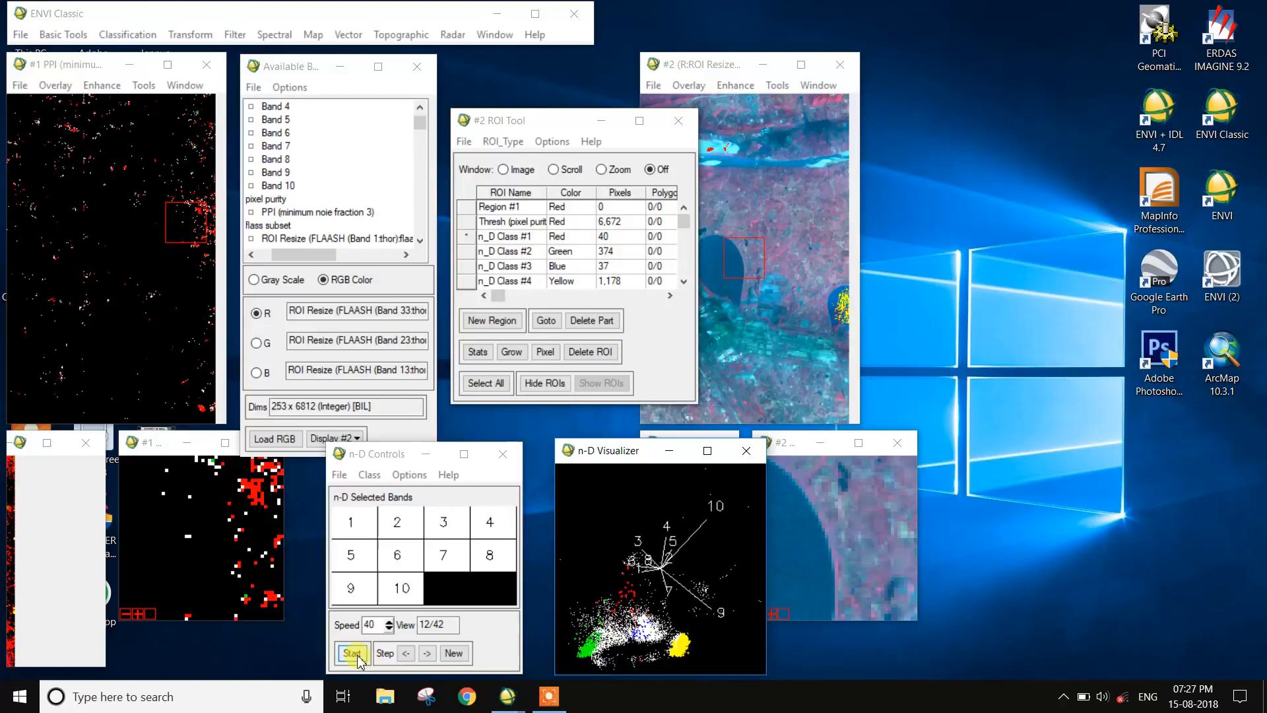
click(352, 653)
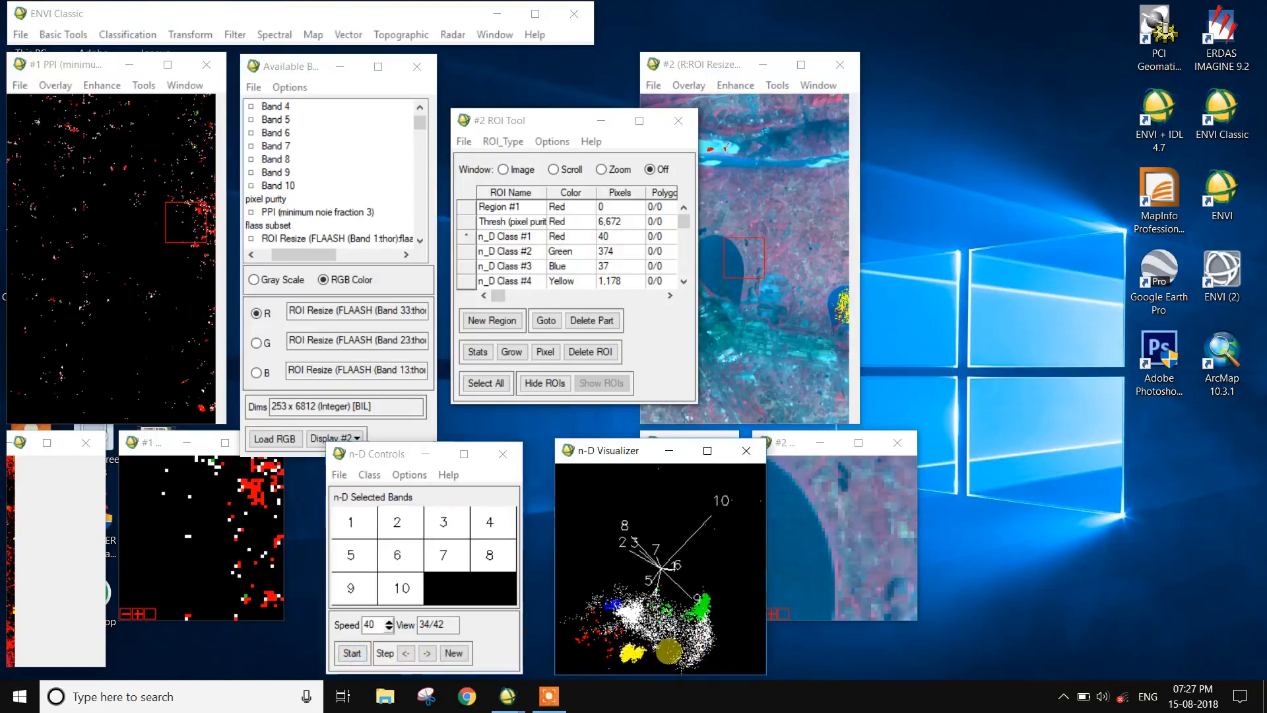
right_click(683, 653)
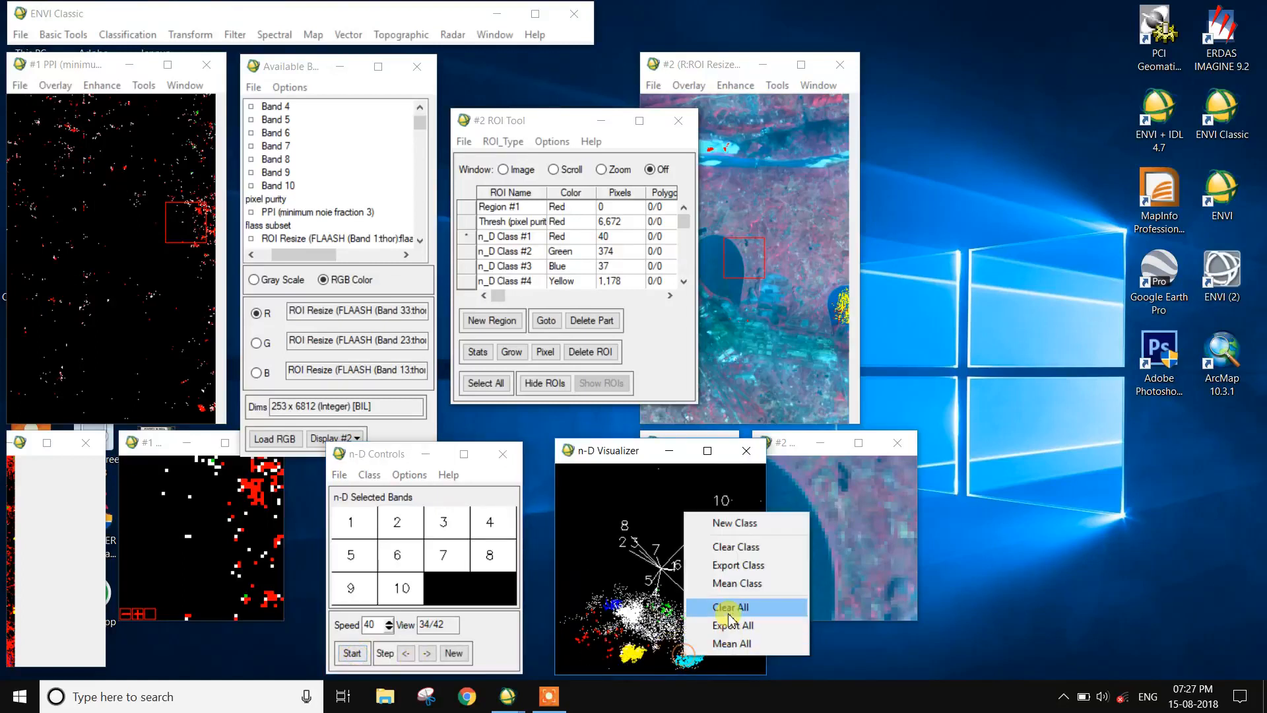
click(734, 565)
Step: Start a new class, rotate the plot, outline the few points beyond the yellow cluster in magenta, export them and start another class
right_click(694, 648)
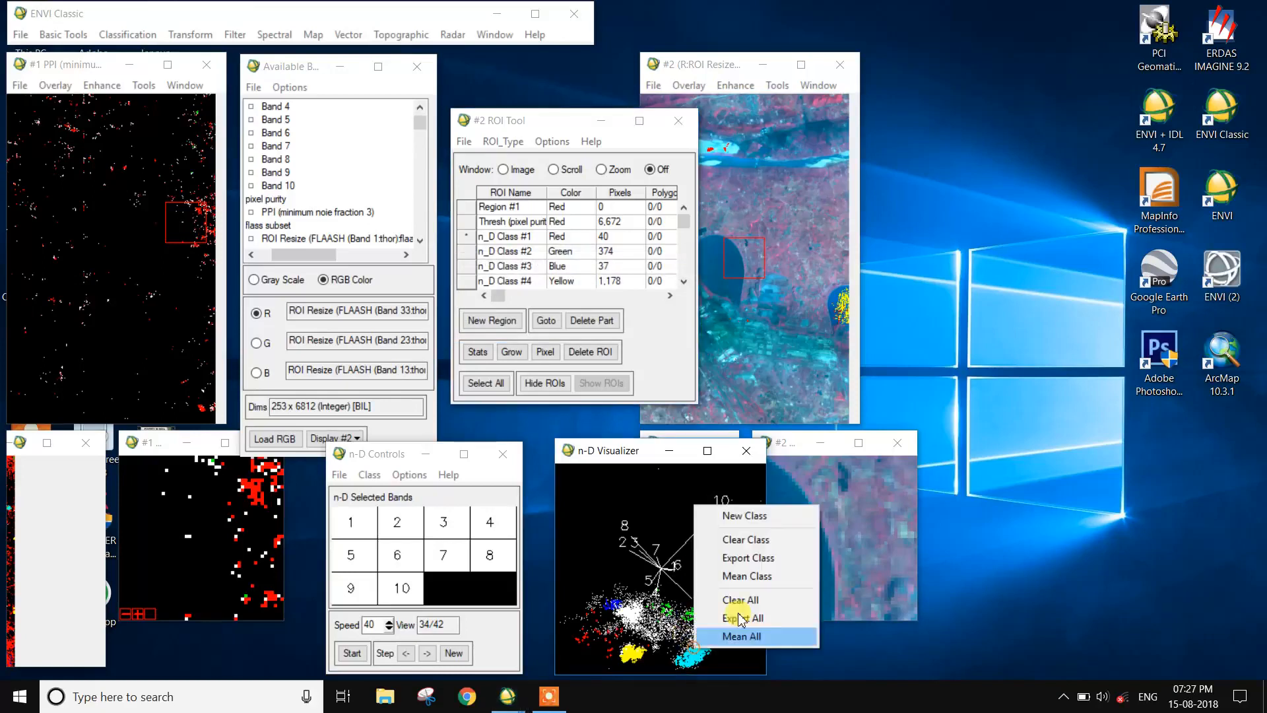
click(747, 516)
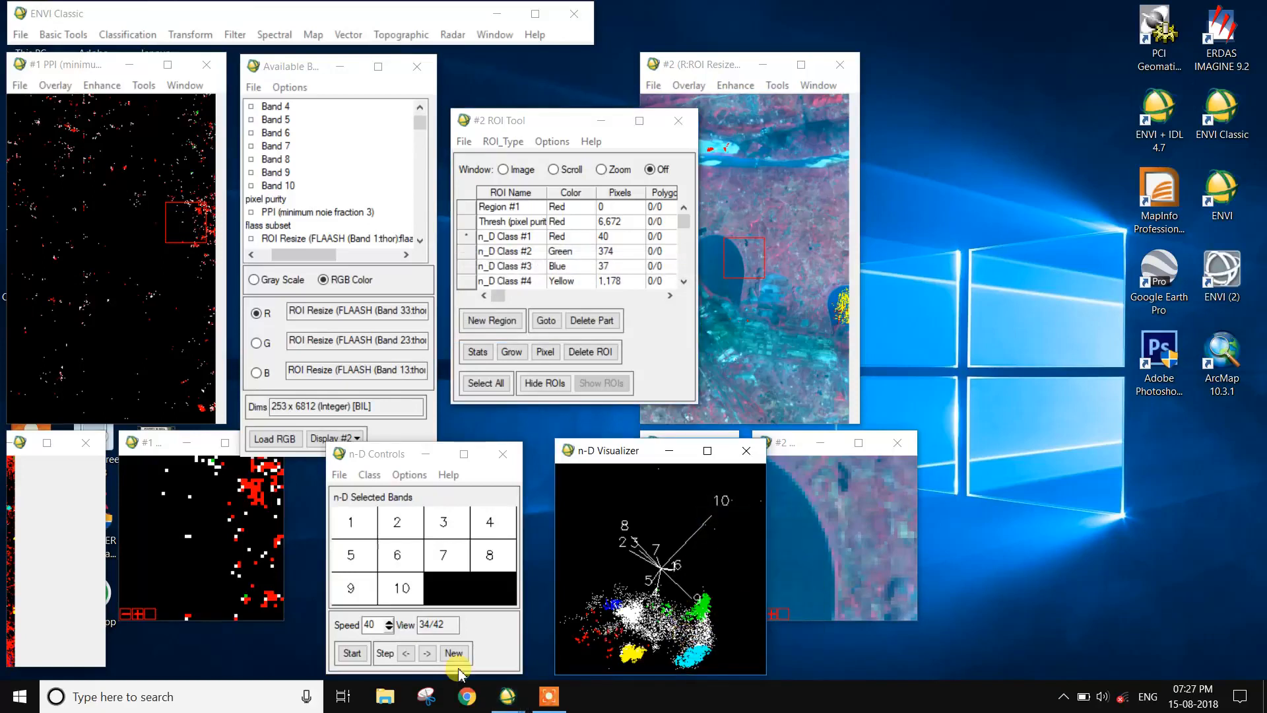
click(353, 653)
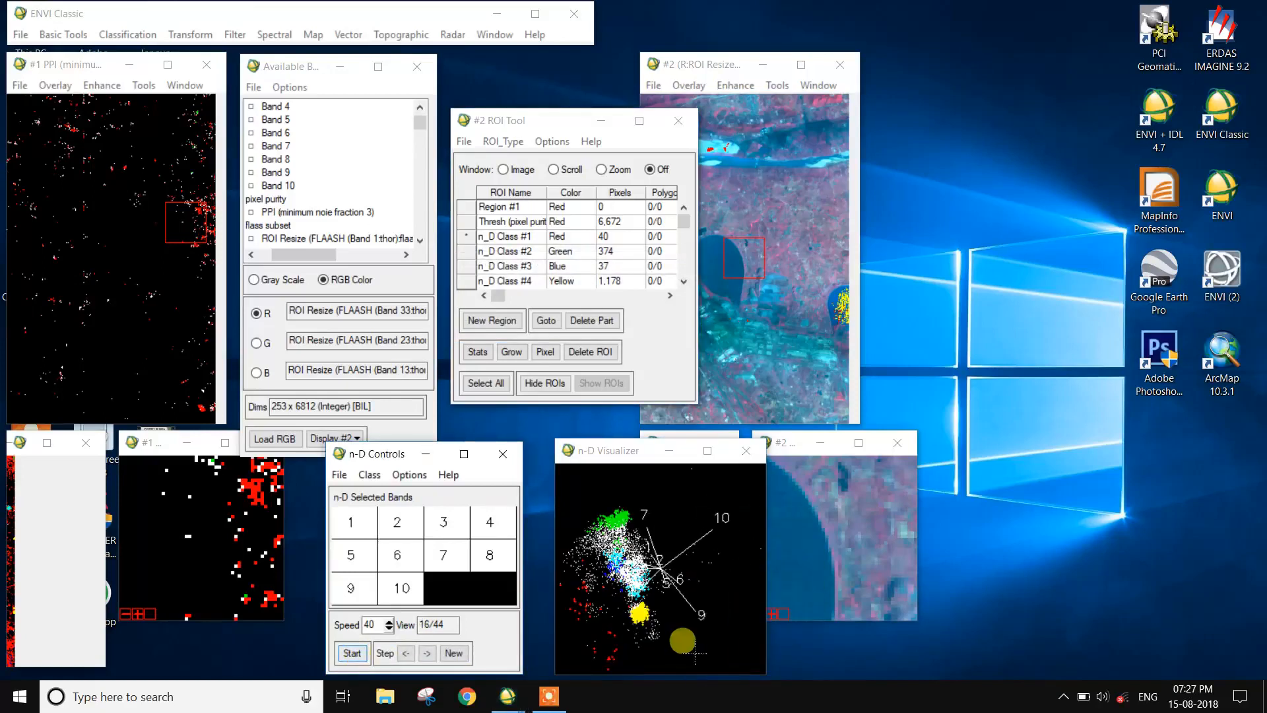
mouse_move(654, 647)
mouse_down()
mouse_move(669, 633)
mouse_move(657, 639)
mouse_up()
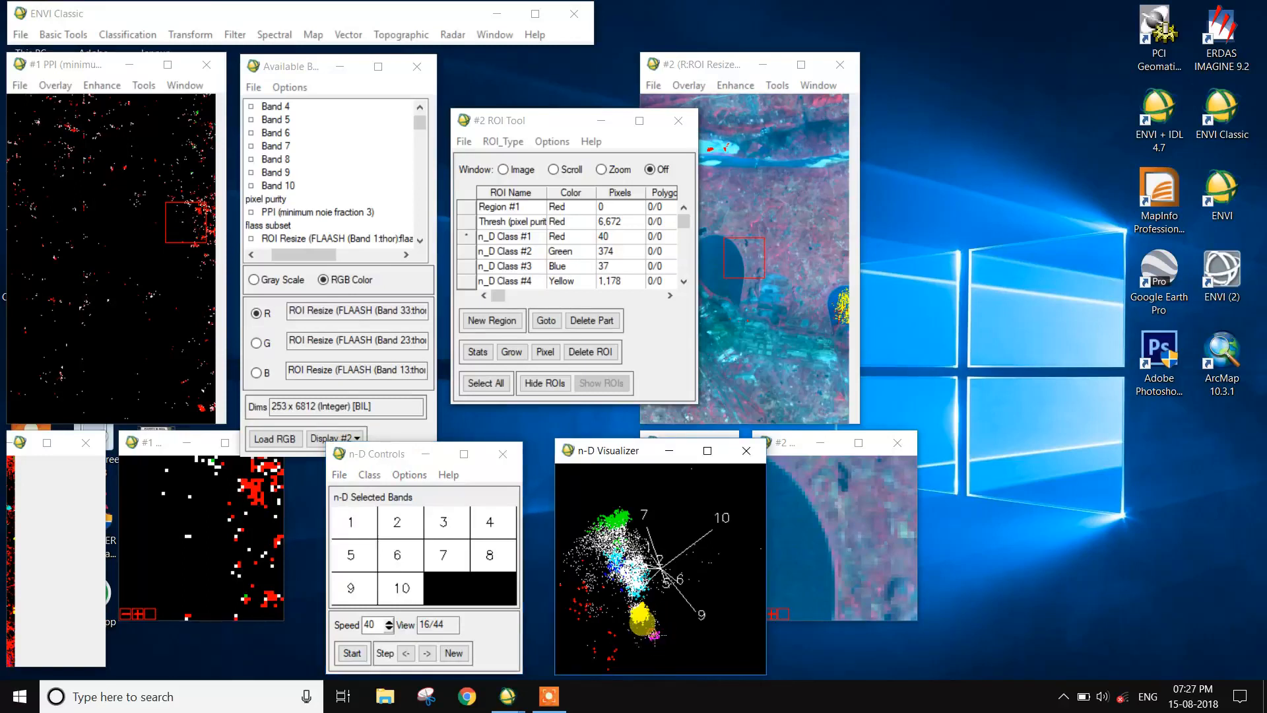
right_click(655, 638)
click(710, 547)
right_click(676, 615)
click(720, 507)
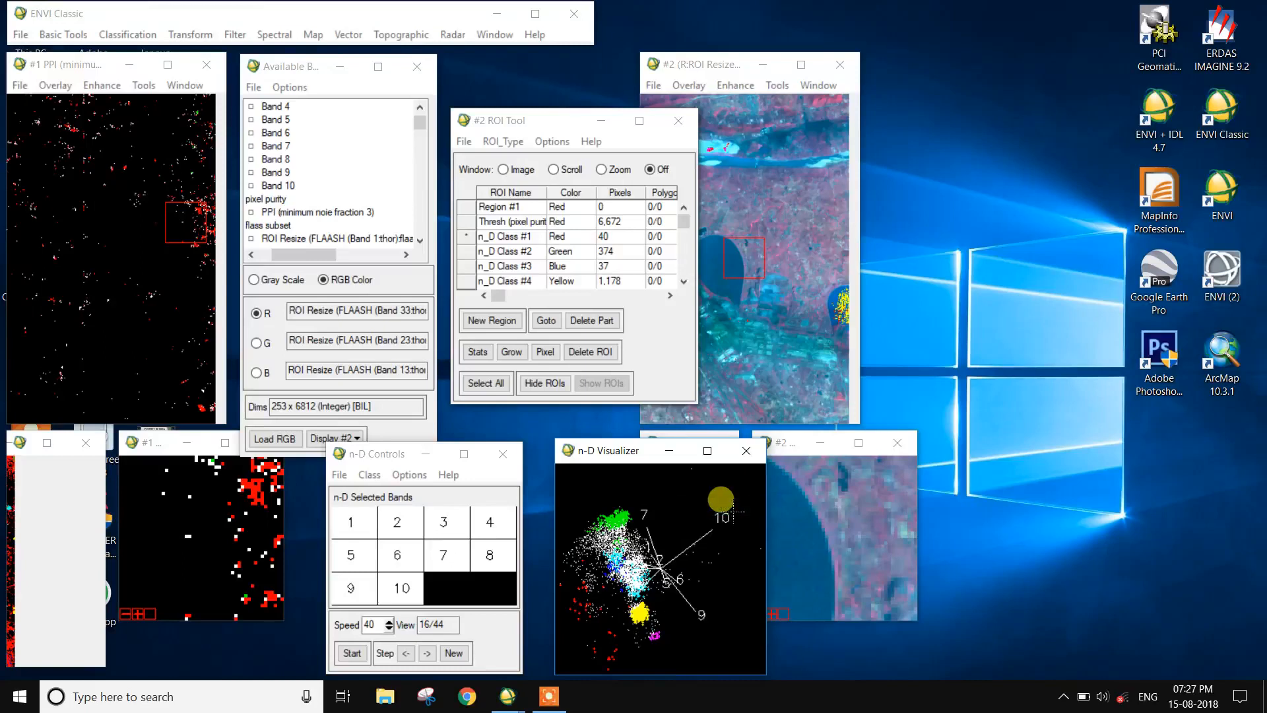
scroll(541, 271, down, 1)
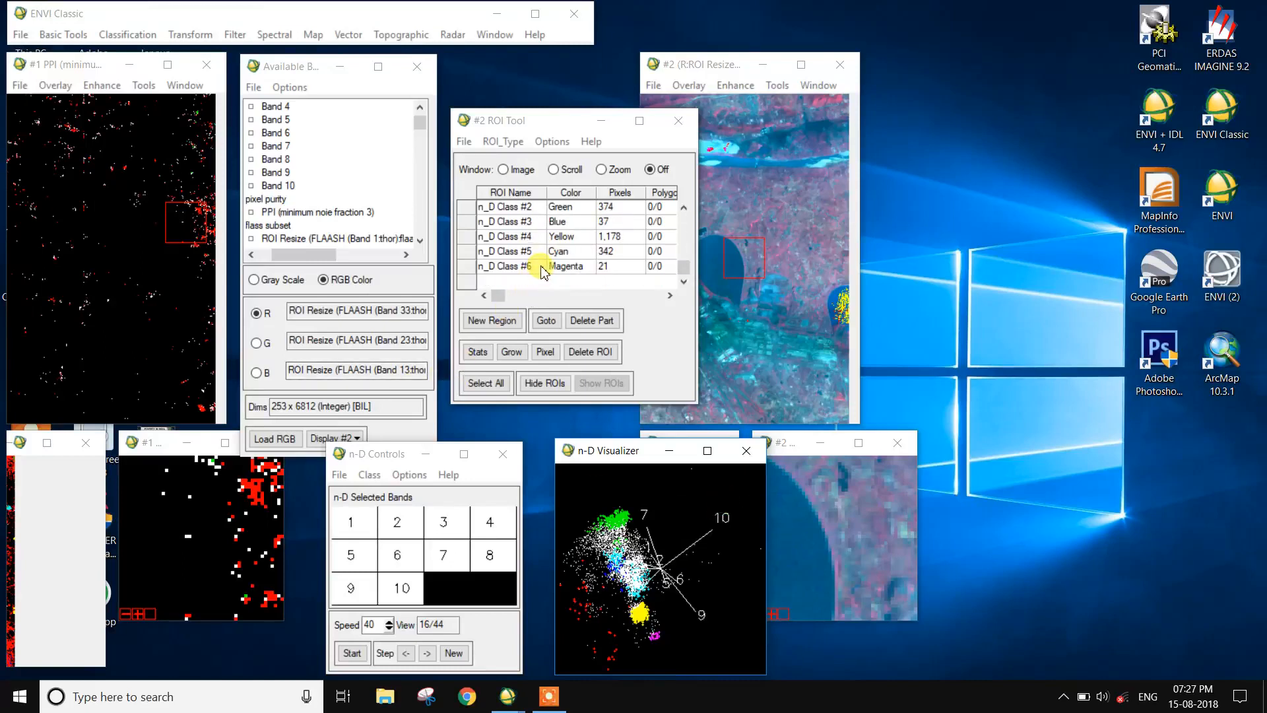
scroll(541, 272, up, 3)
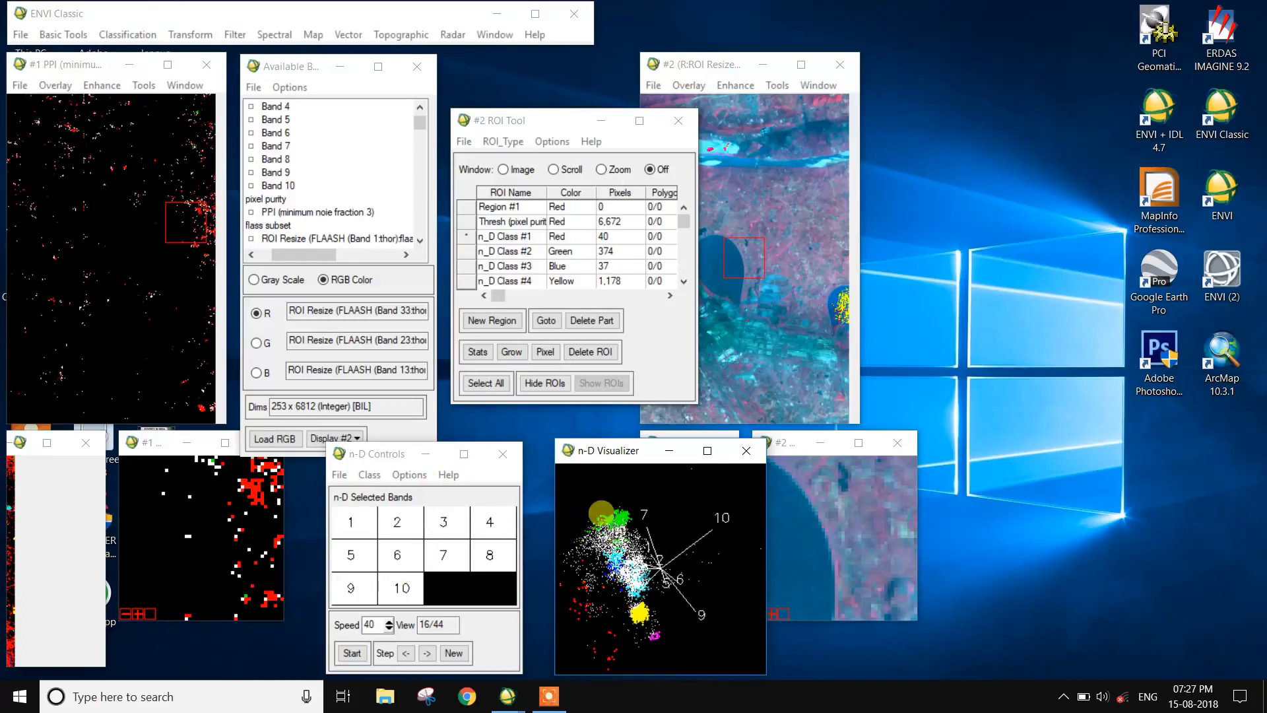
click(466, 141)
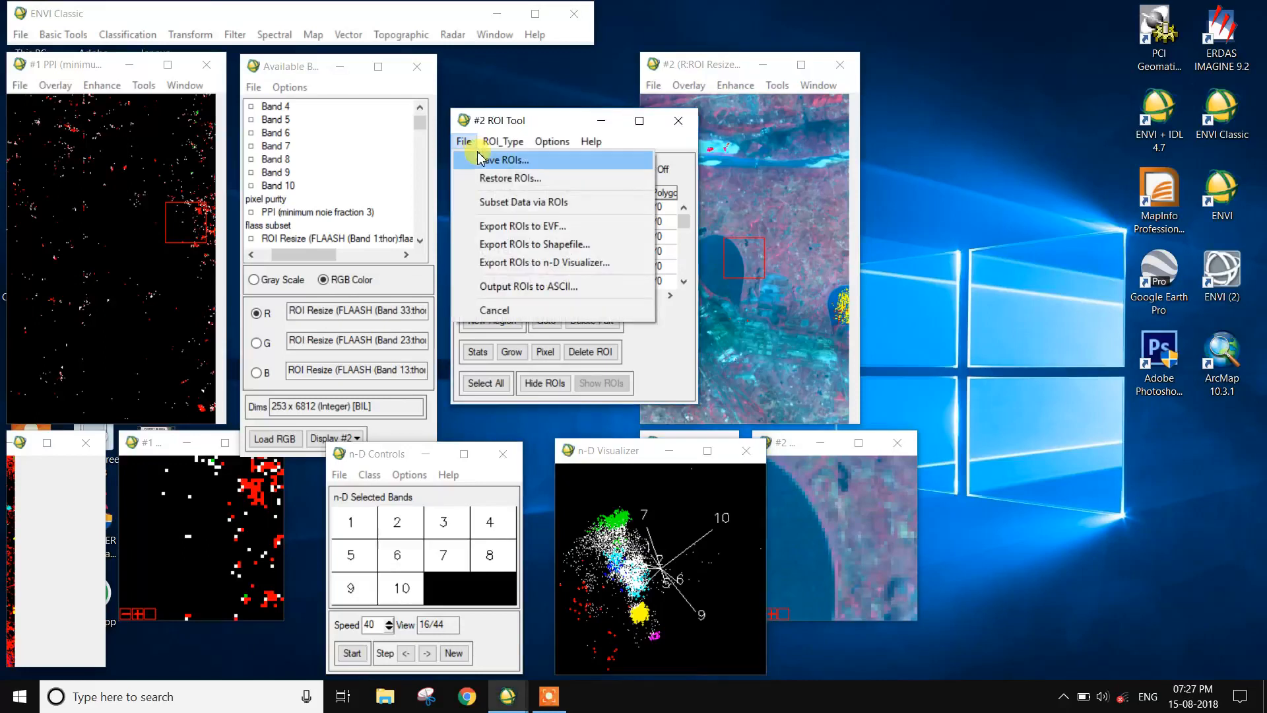
click(480, 161)
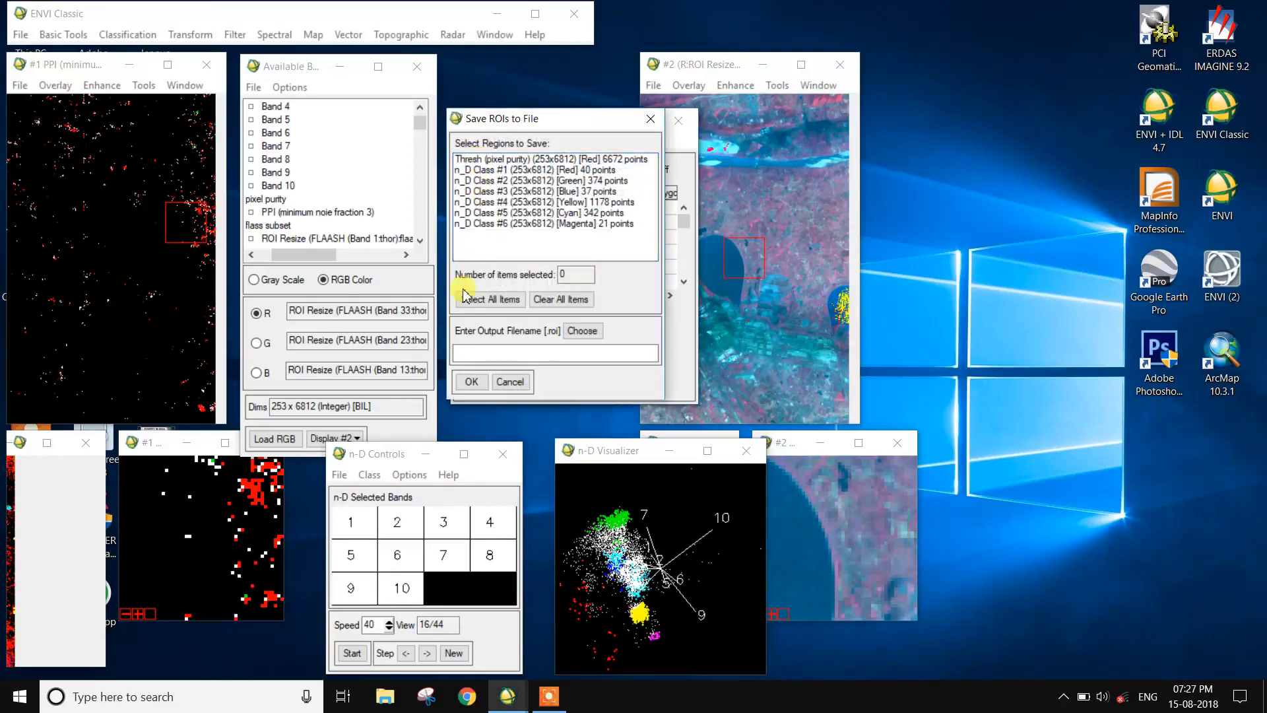
click(556, 226)
click(559, 213)
drag(561, 227, 568, 173)
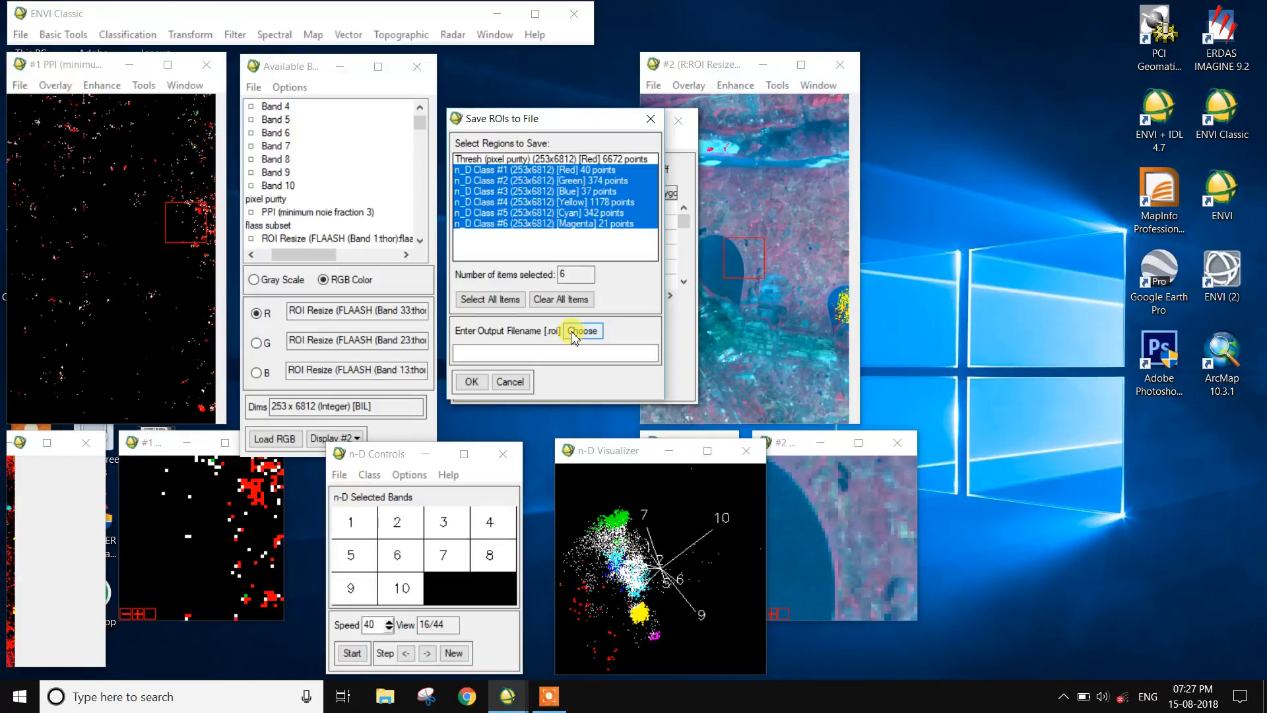
click(650, 119)
Step: Move the #2 ROI Tool window aside to uncover the #1 ROI Tool, and bring both image displays forward
drag(545, 130, 939, 135)
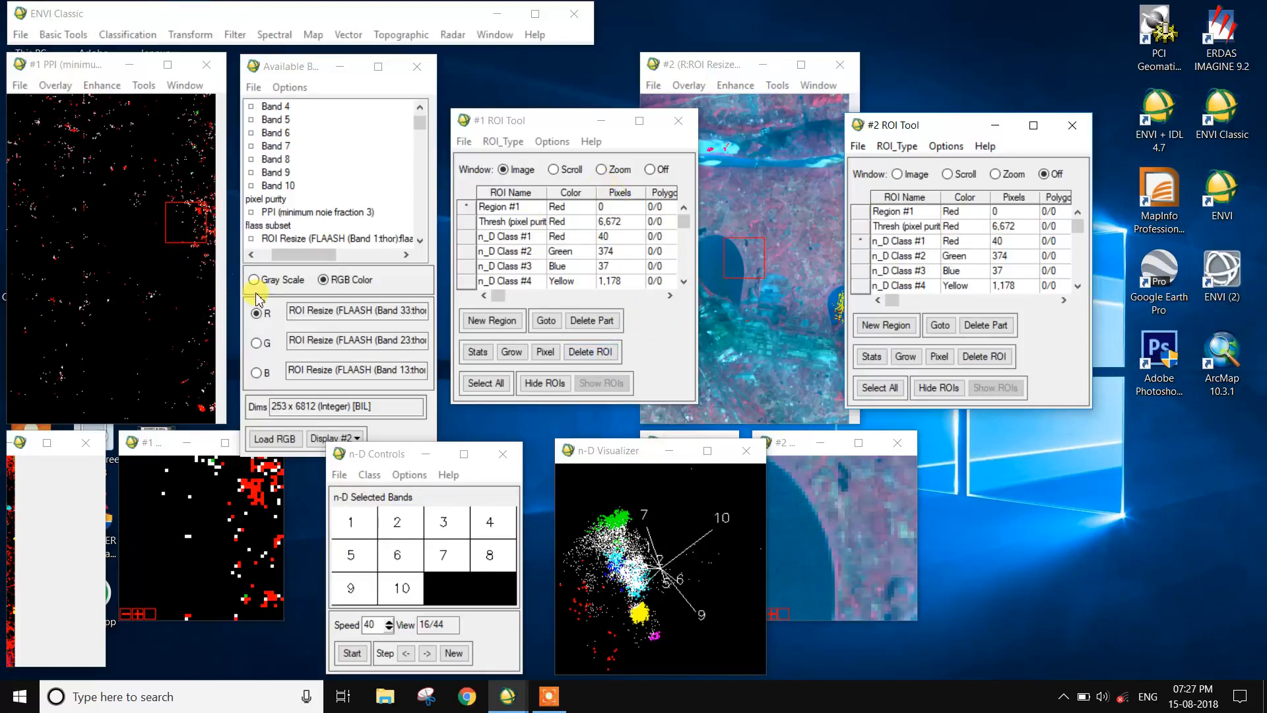
click(716, 66)
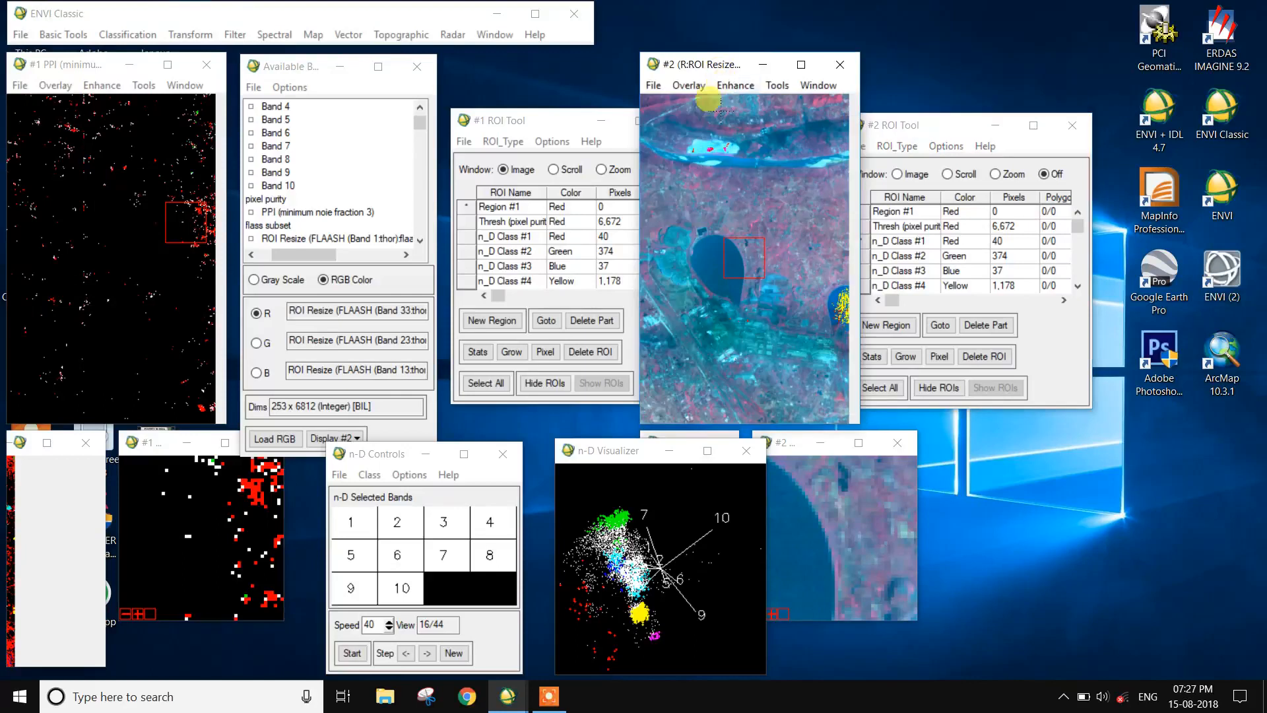
click(106, 71)
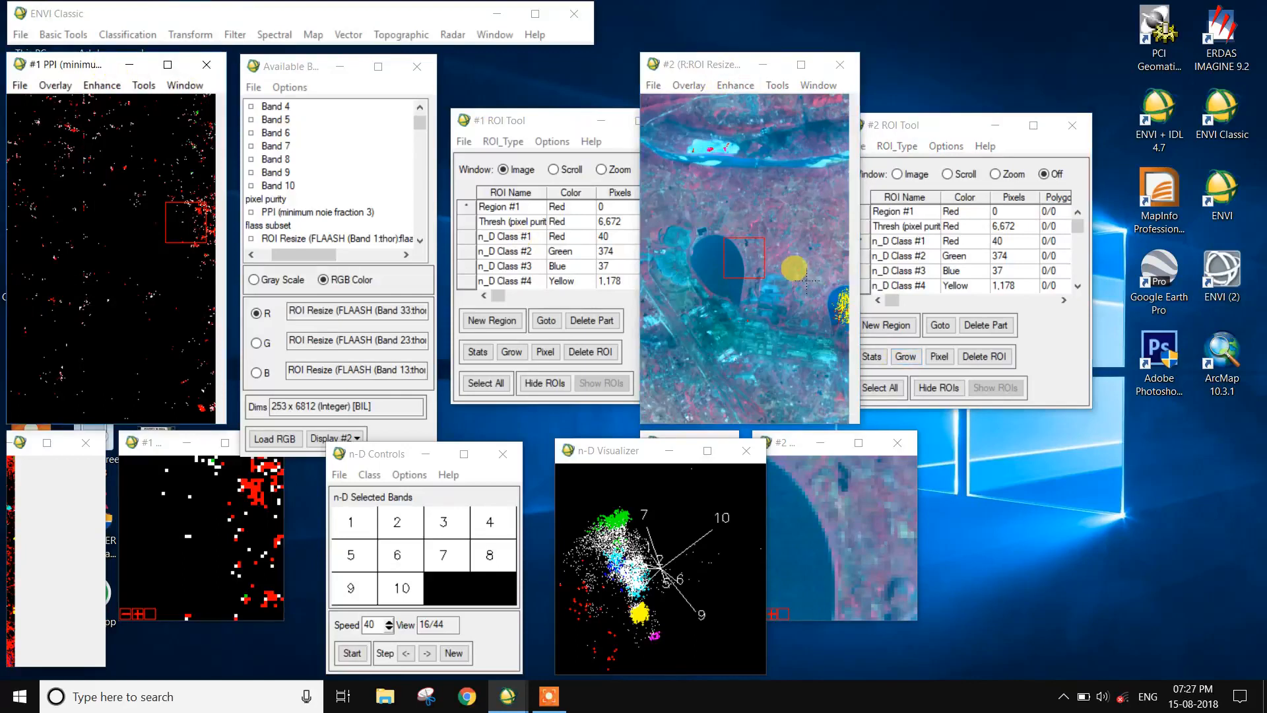
Step: Link Display #1 and Display #2 with dynamic overlay on, using Display #2 for the link size and position
click(790, 86)
mouse_move(796, 106)
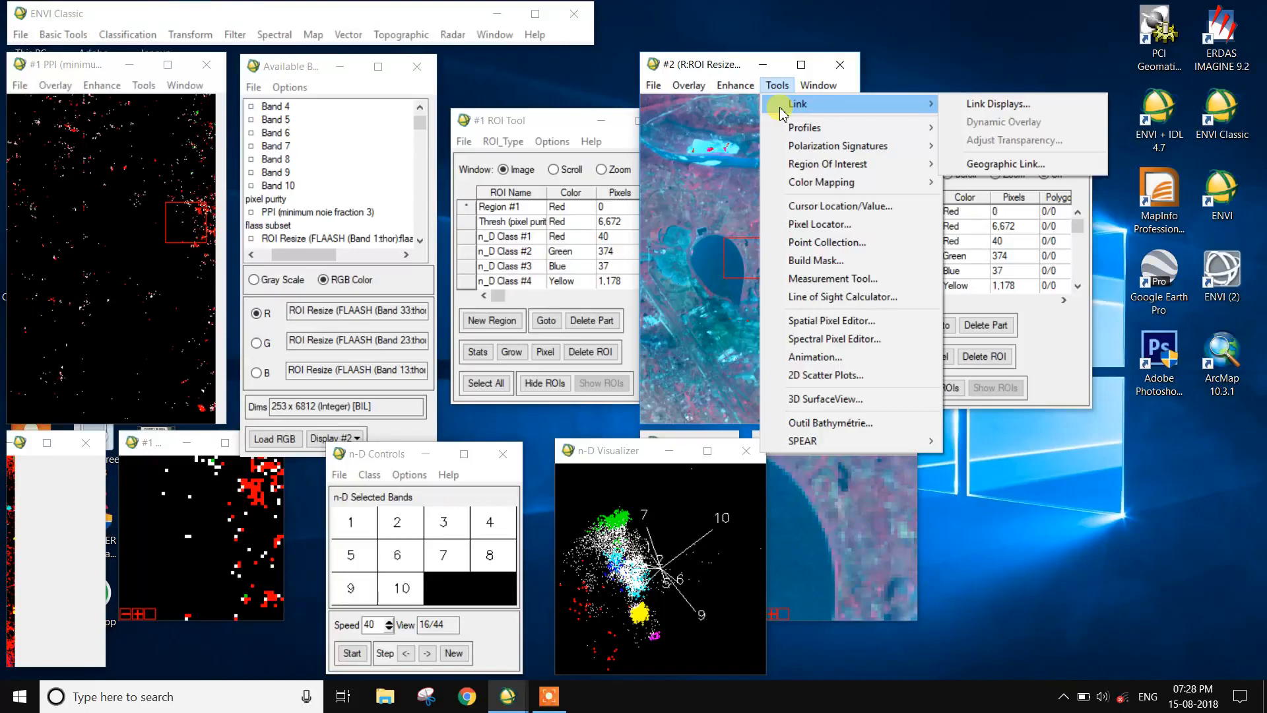
click(976, 103)
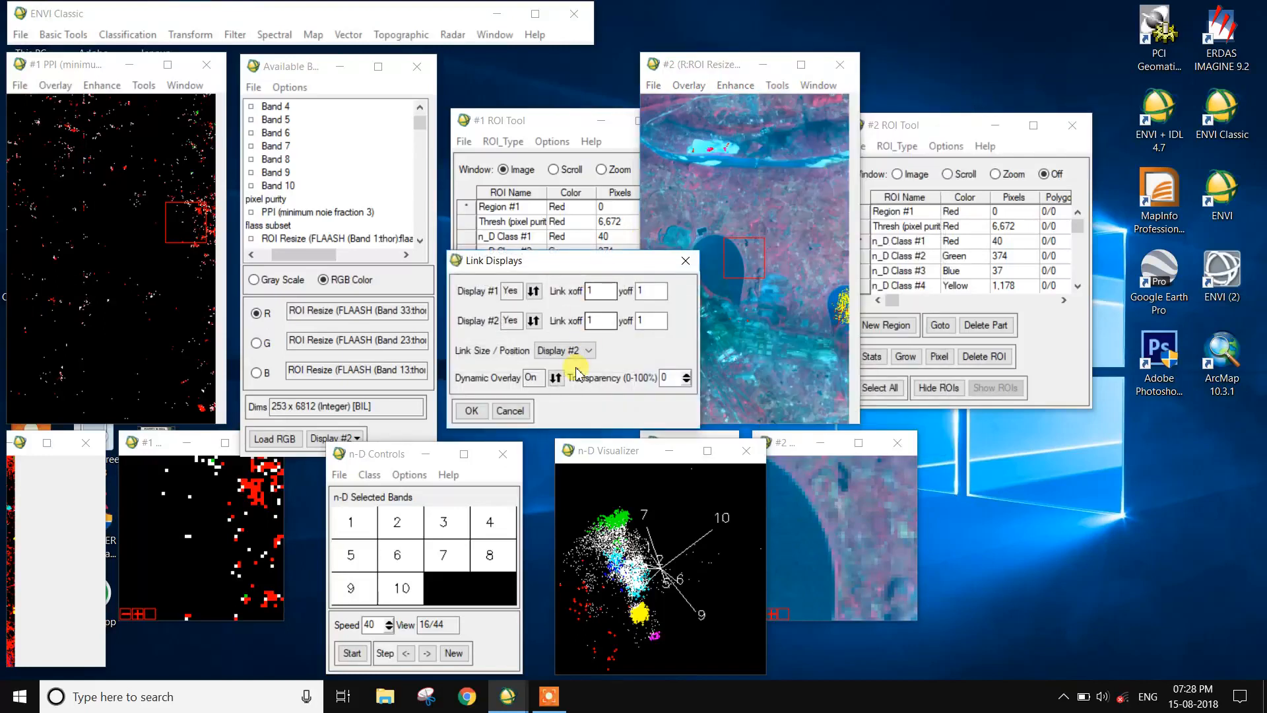
click(471, 412)
click(135, 242)
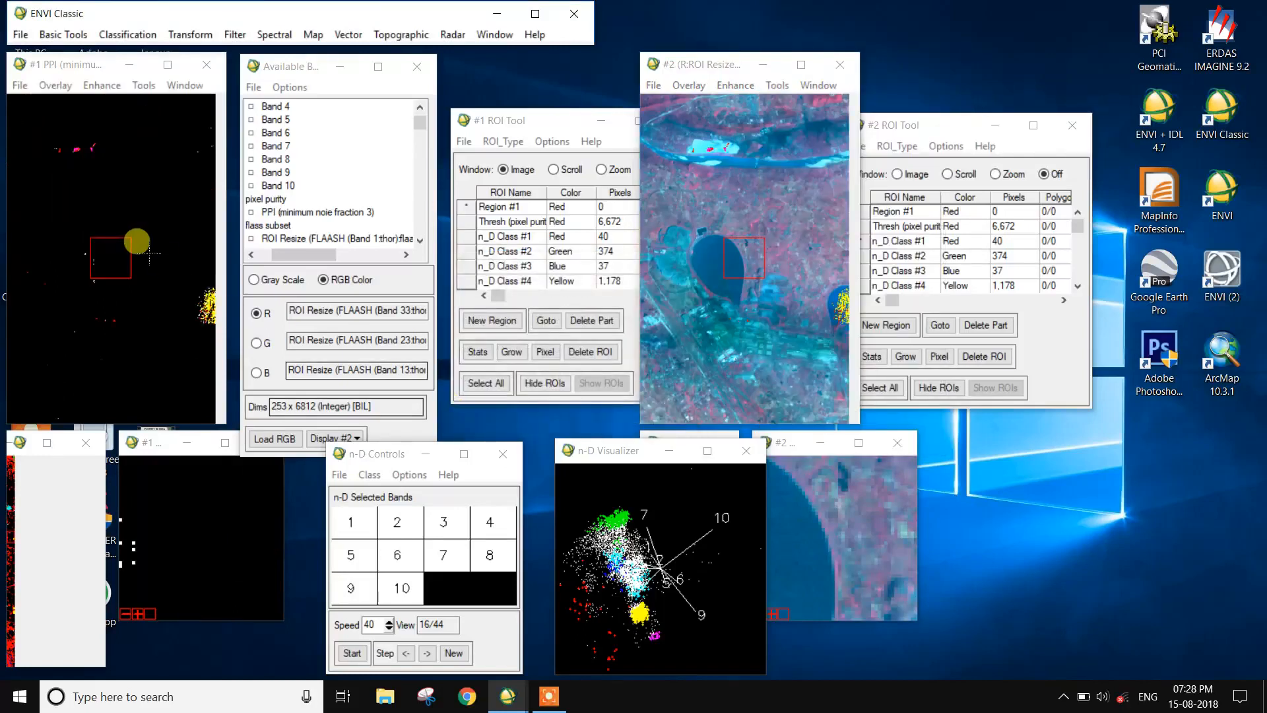
click(148, 266)
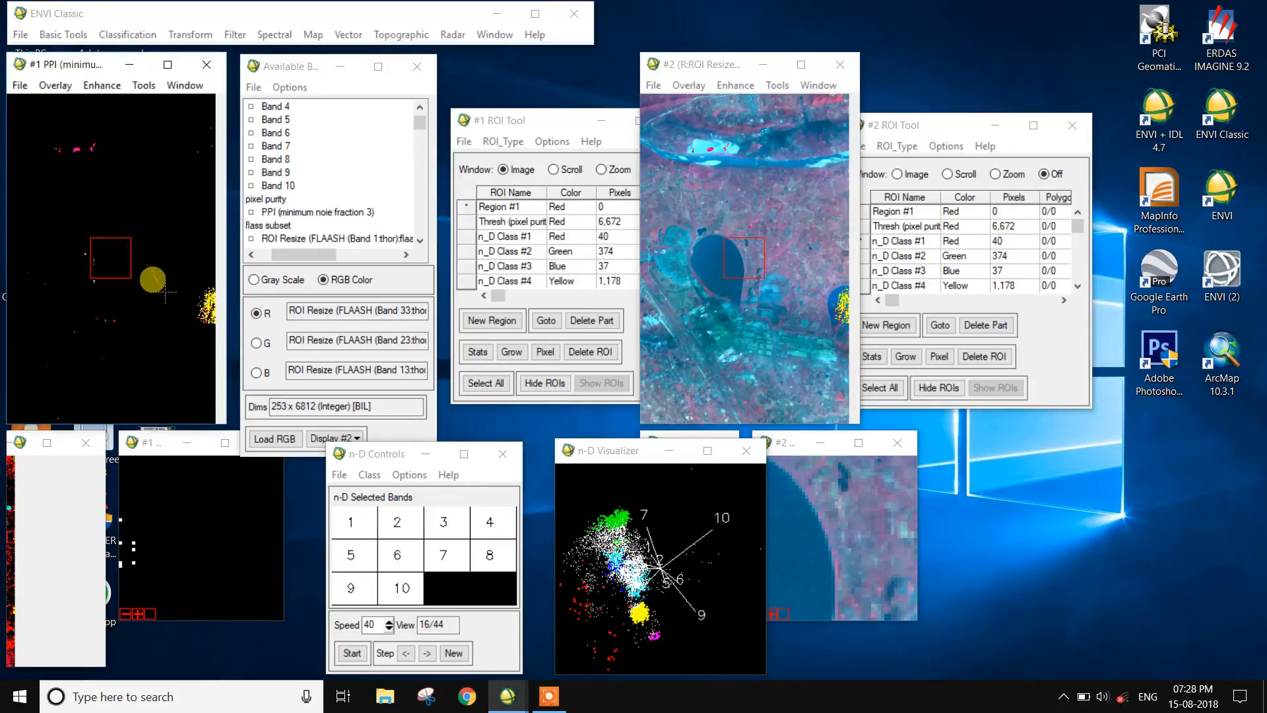
right_click(164, 285)
click(251, 652)
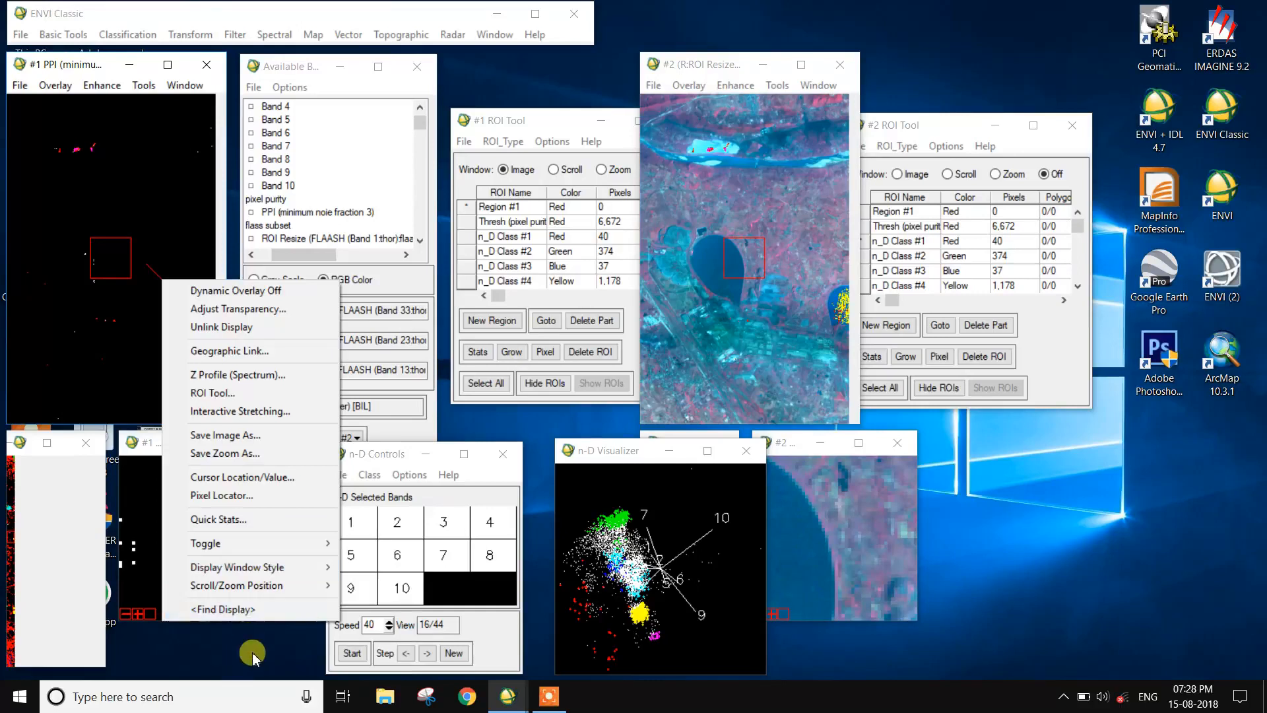
Step: Turn off ROI drawing in the #1 ROI Tool and test the linked overlay in the PPI display
click(496, 120)
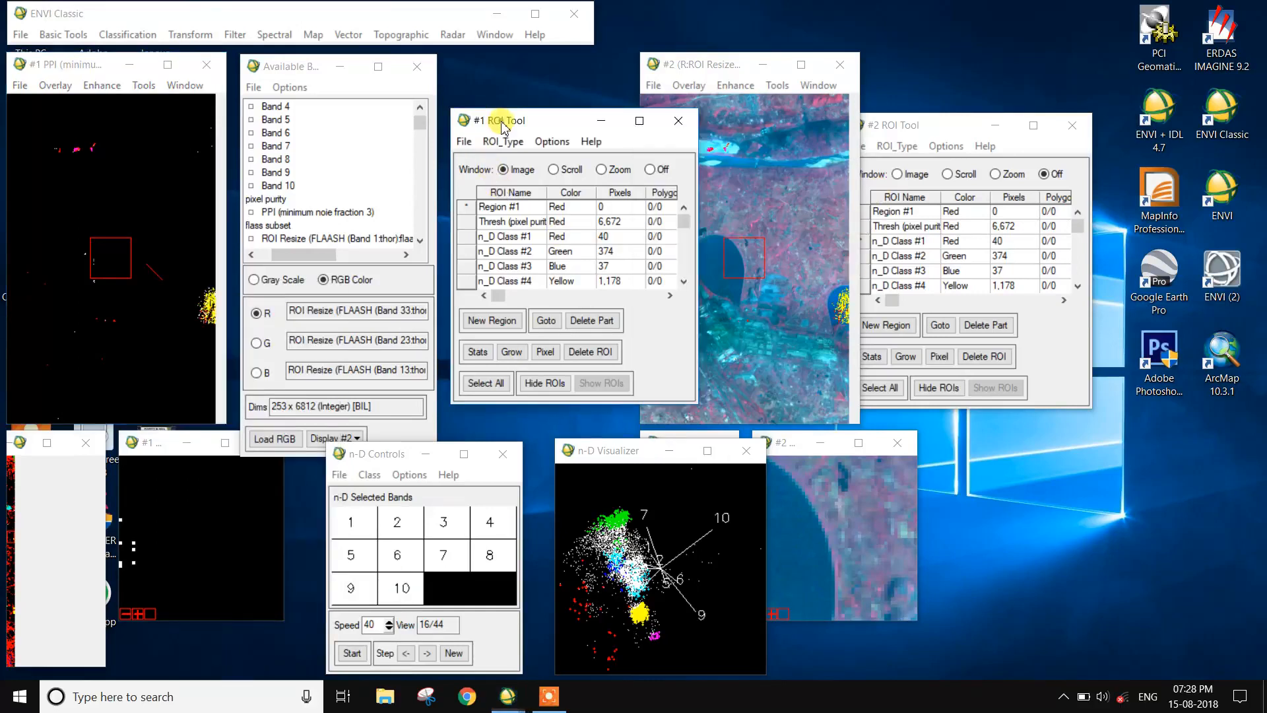
click(105, 217)
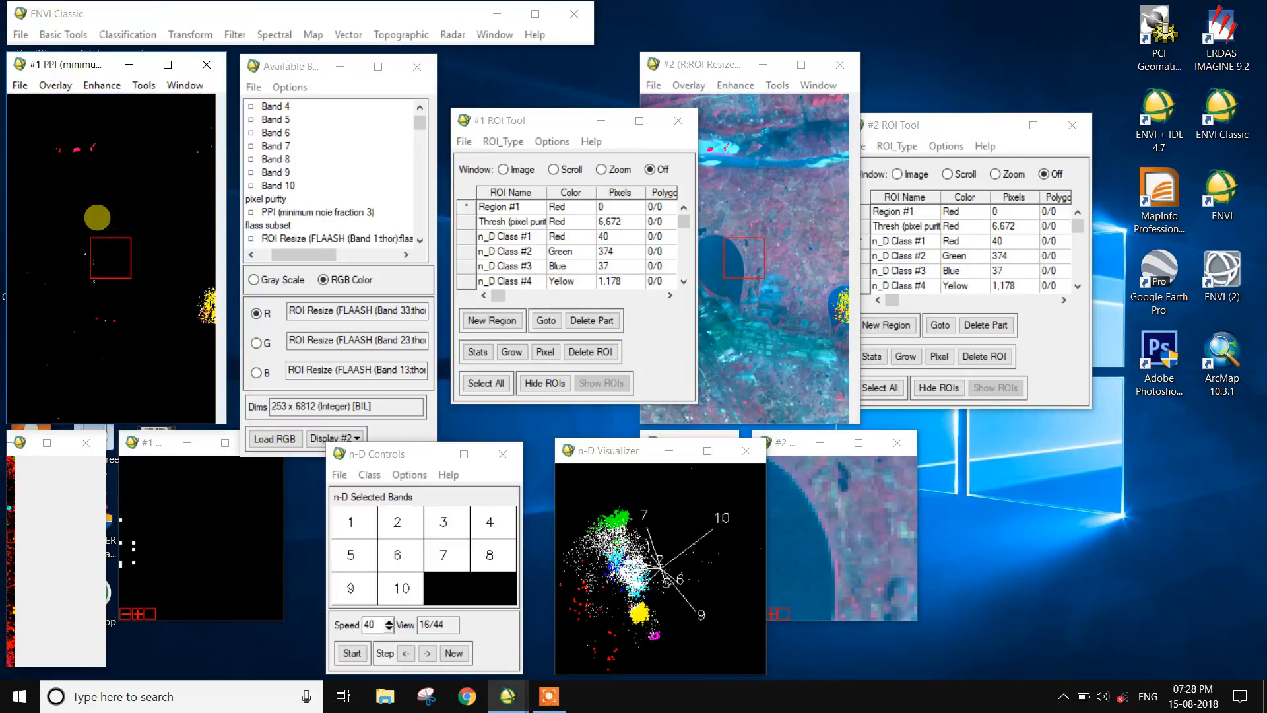
double_click(118, 194)
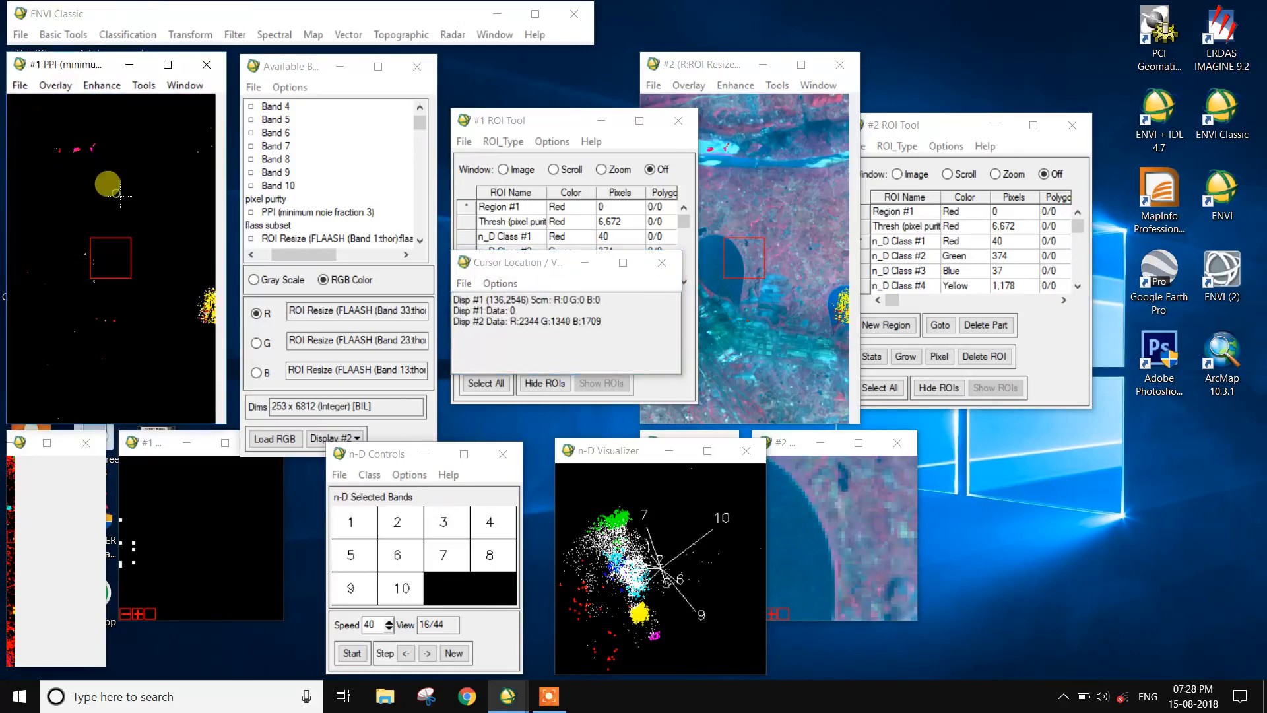
Step: Minimize the Available Bands List and arrange both ROI Tool windows and the #2 image display so none overlap
click(350, 66)
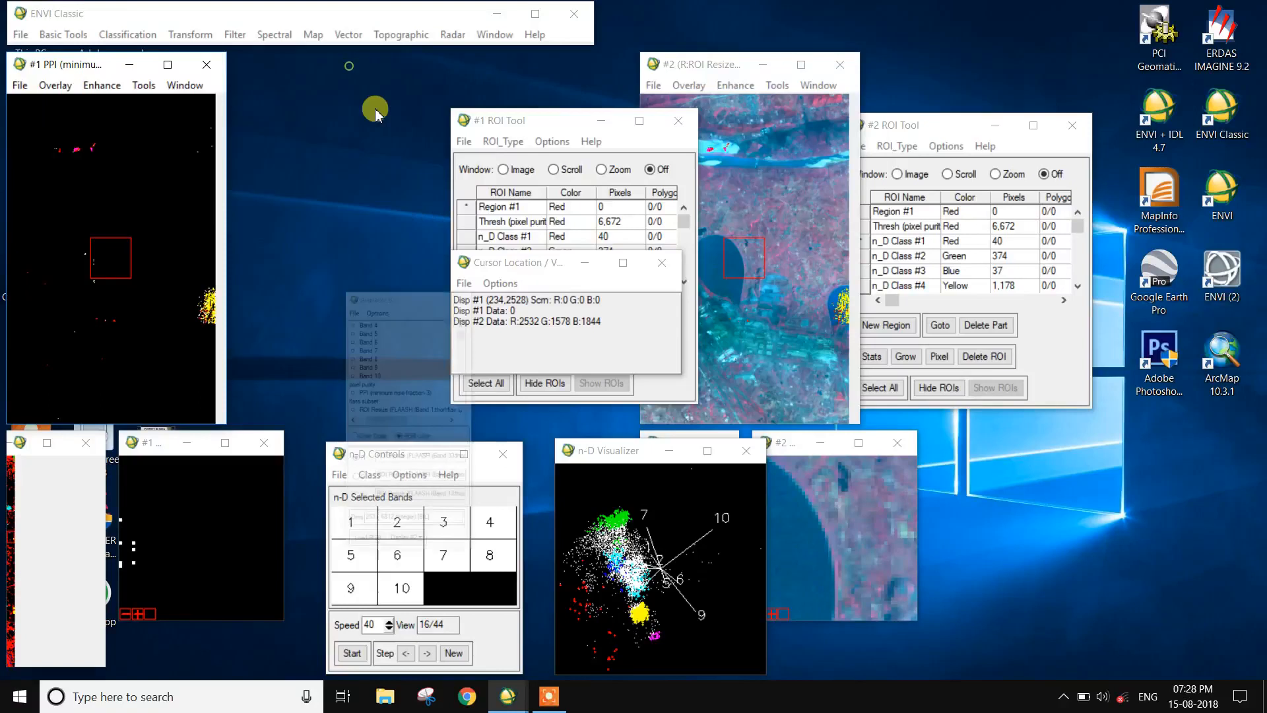
drag(518, 124, 333, 76)
click(545, 267)
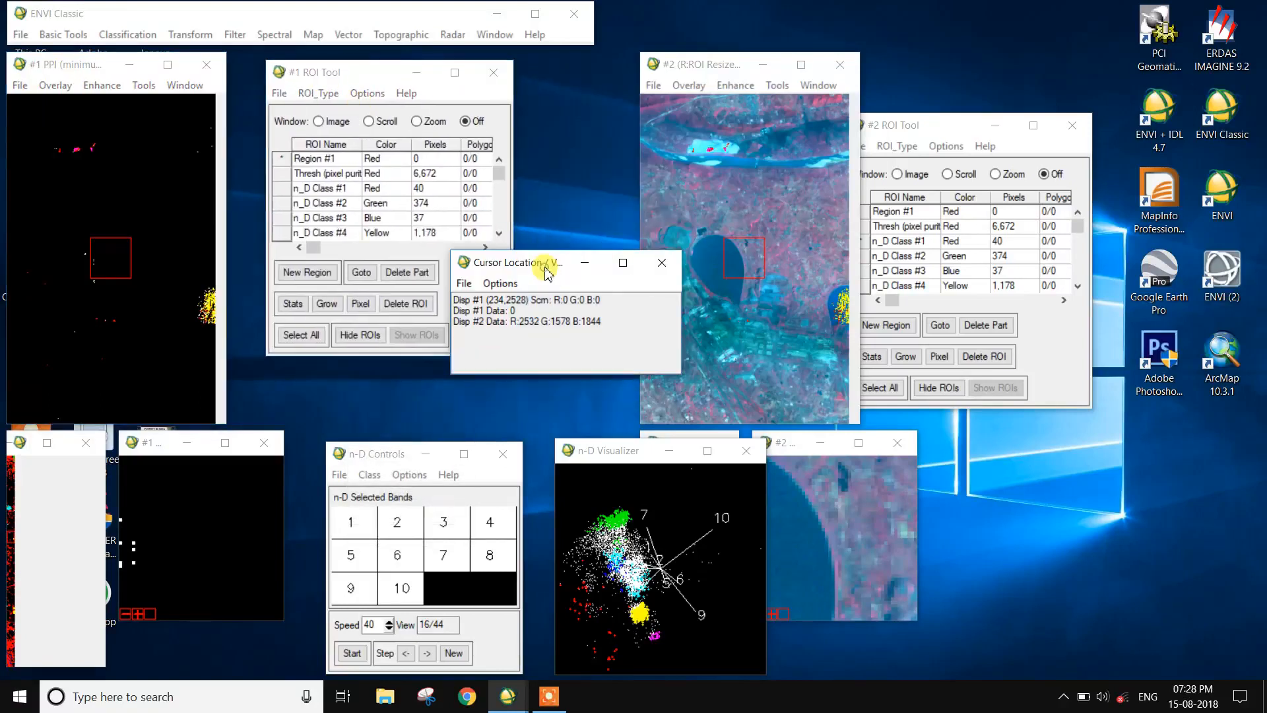
double_click(545, 267)
click(1207, 9)
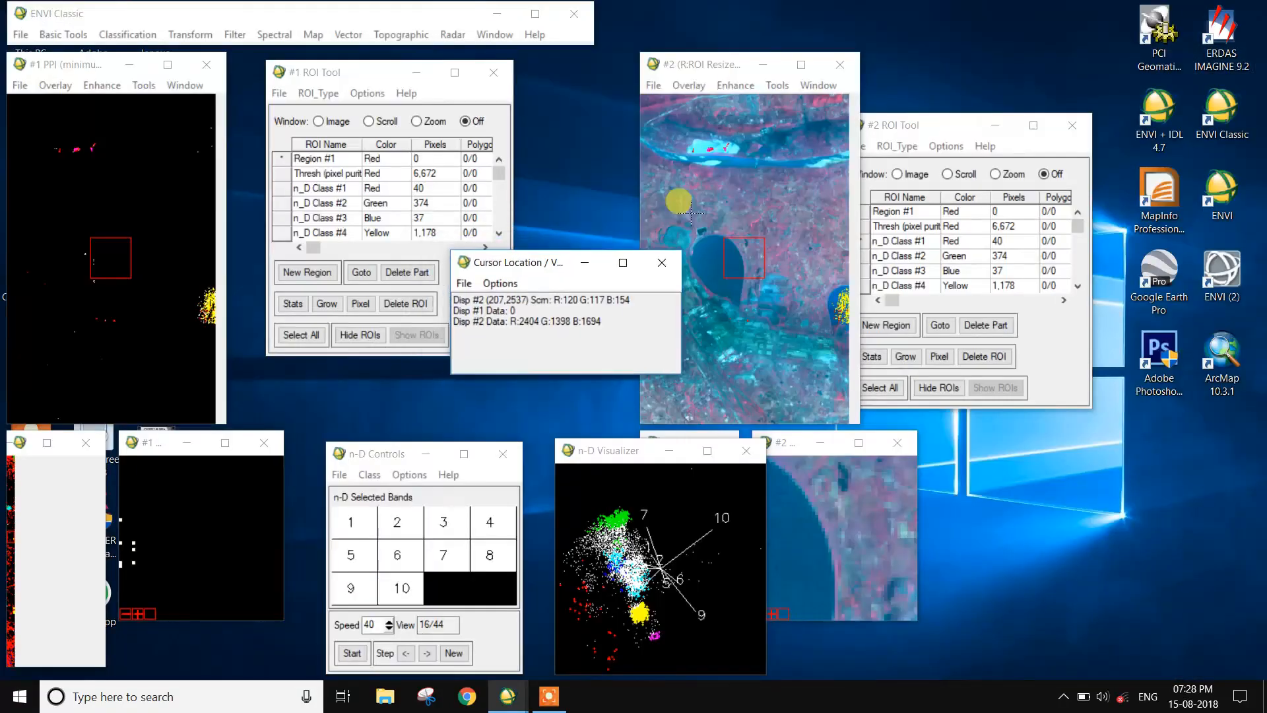
drag(501, 267, 948, 469)
drag(695, 73, 579, 64)
drag(937, 128, 875, 15)
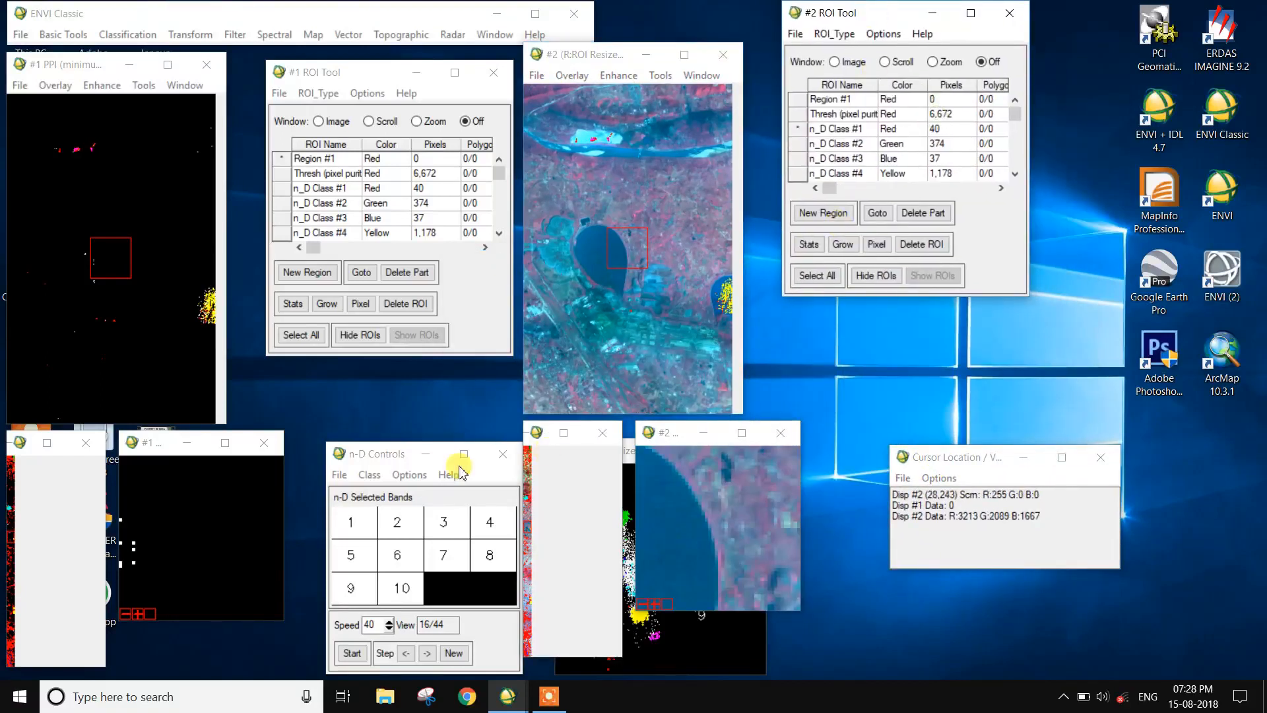
Step: Move n-D Controls and the n-D Visualizer clear of the image displays, and close the Cursor Location / Value window
drag(390, 455, 1123, 16)
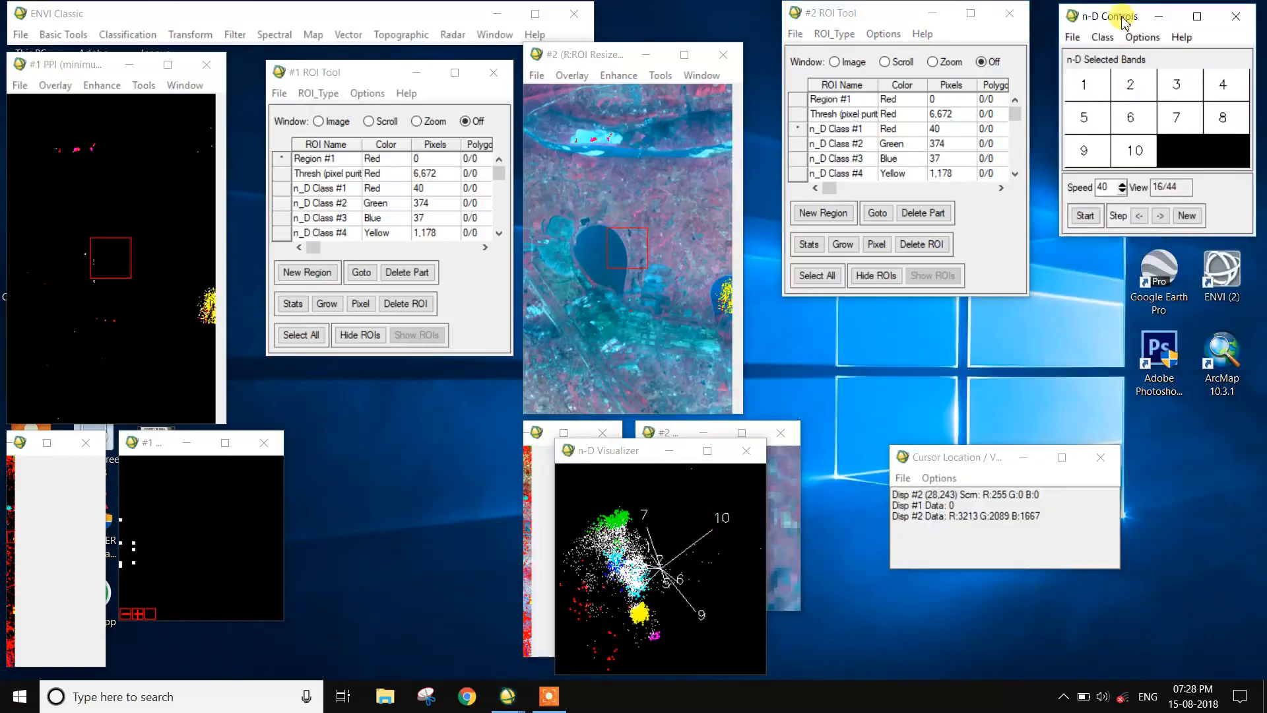
click(1101, 458)
drag(603, 457, 1111, 265)
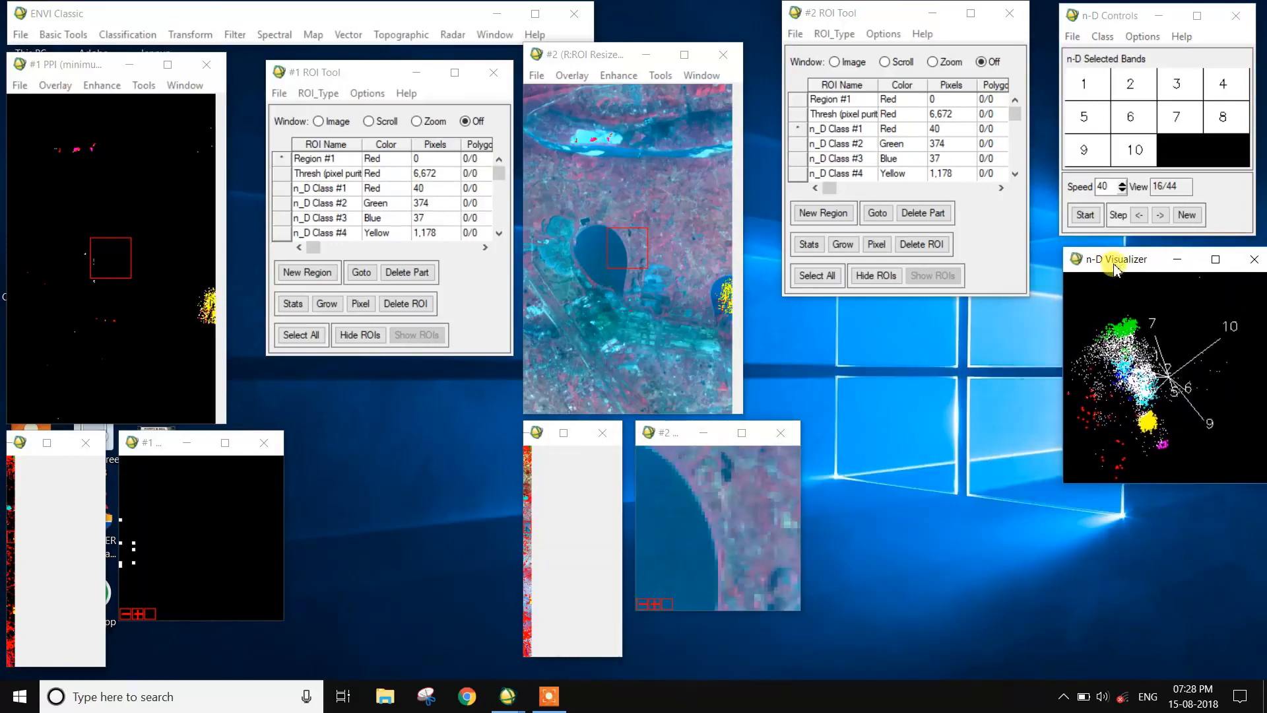
click(658, 431)
mouse_move(603, 66)
mouse_down()
mouse_move(658, 33)
mouse_move(624, 68)
mouse_up()
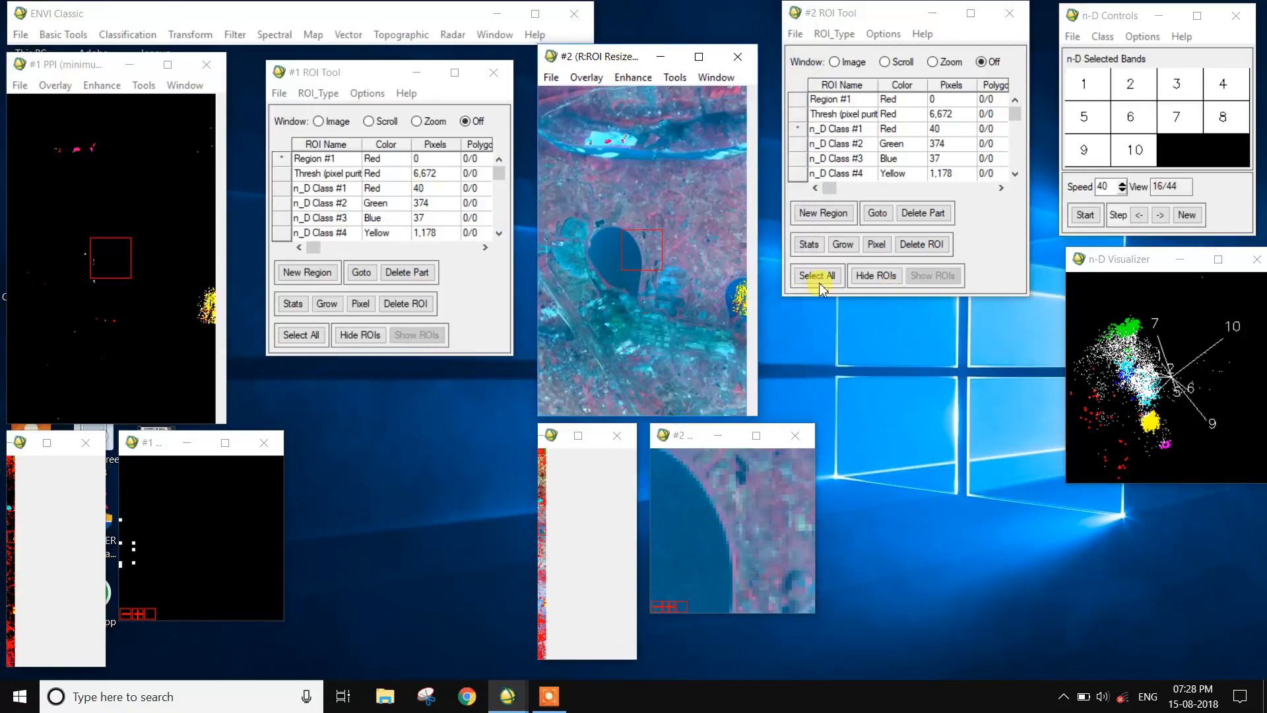
Step: Go to the n_D Class #1 pixels from the #1 ROI Tool and flicker the RGB overlay in the PPI display to compare
click(284, 188)
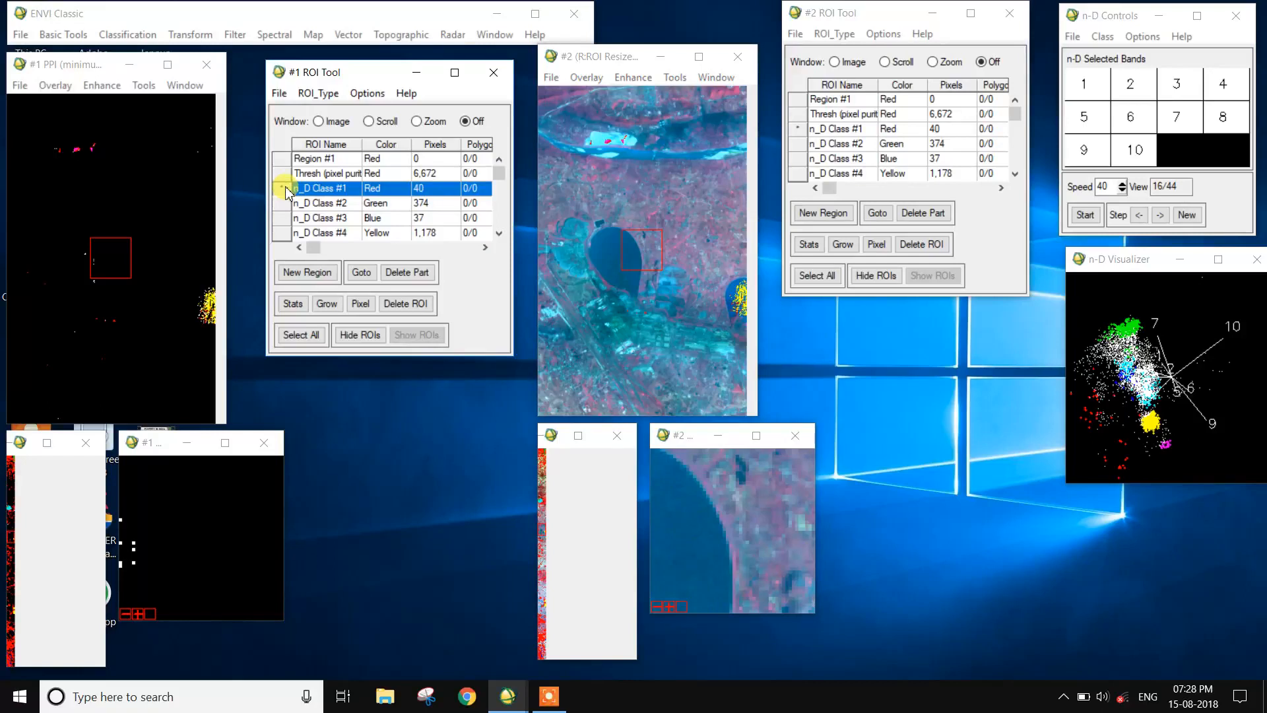
click(362, 273)
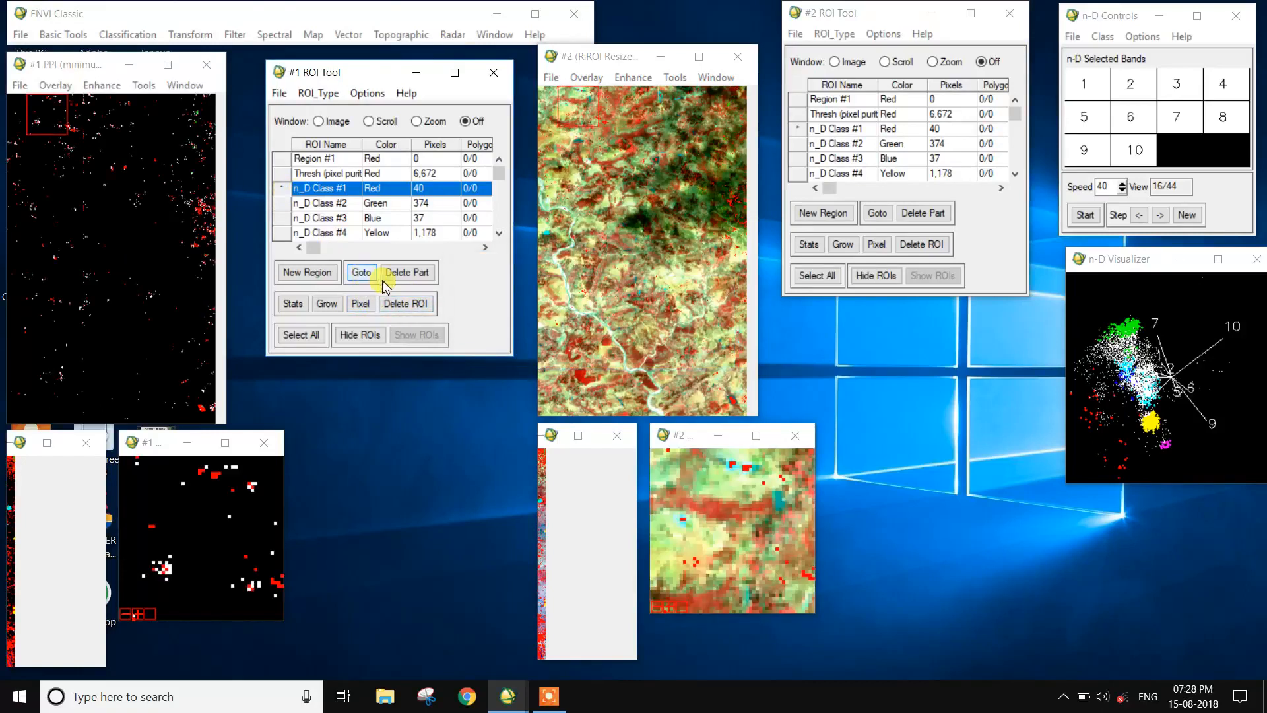
click(196, 229)
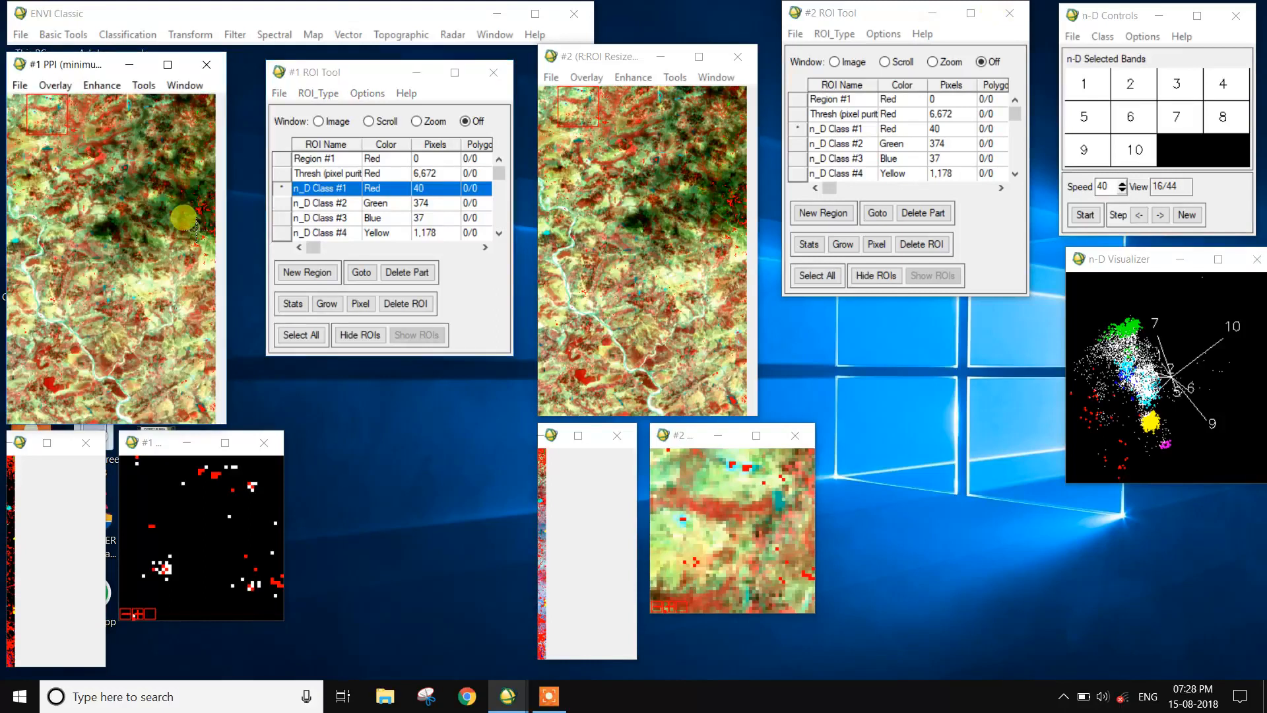
click(201, 209)
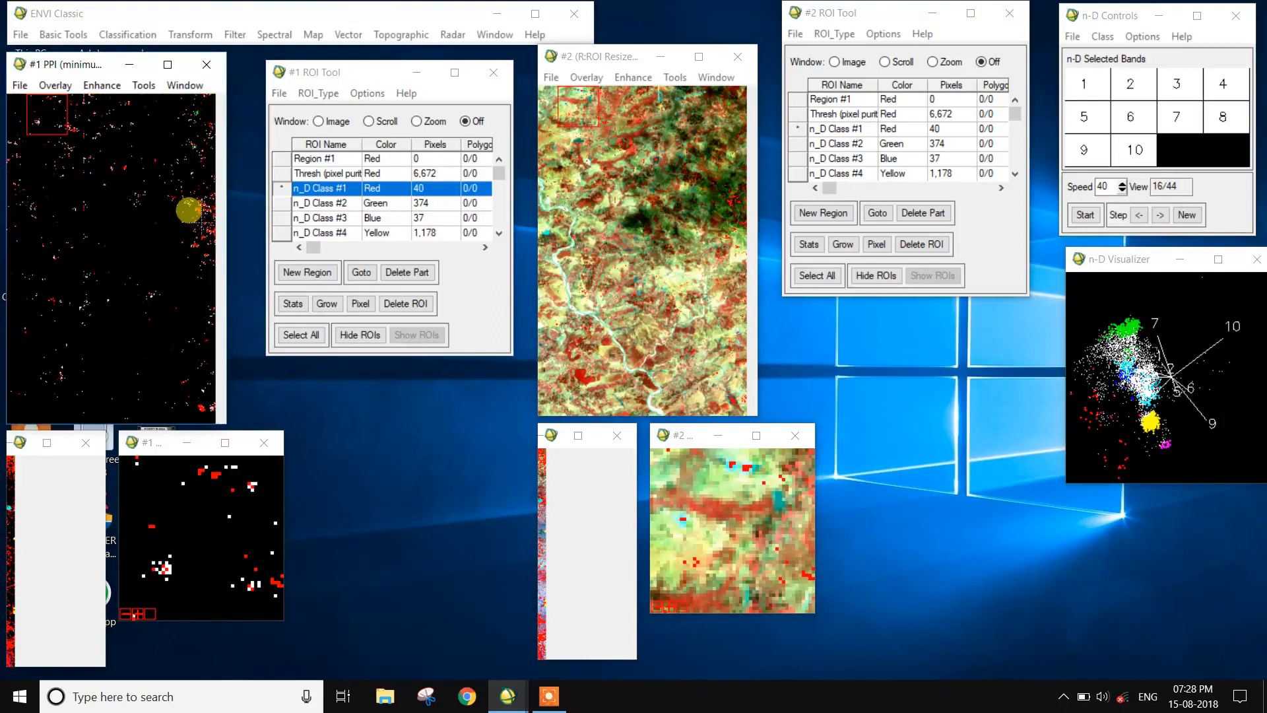
click(198, 213)
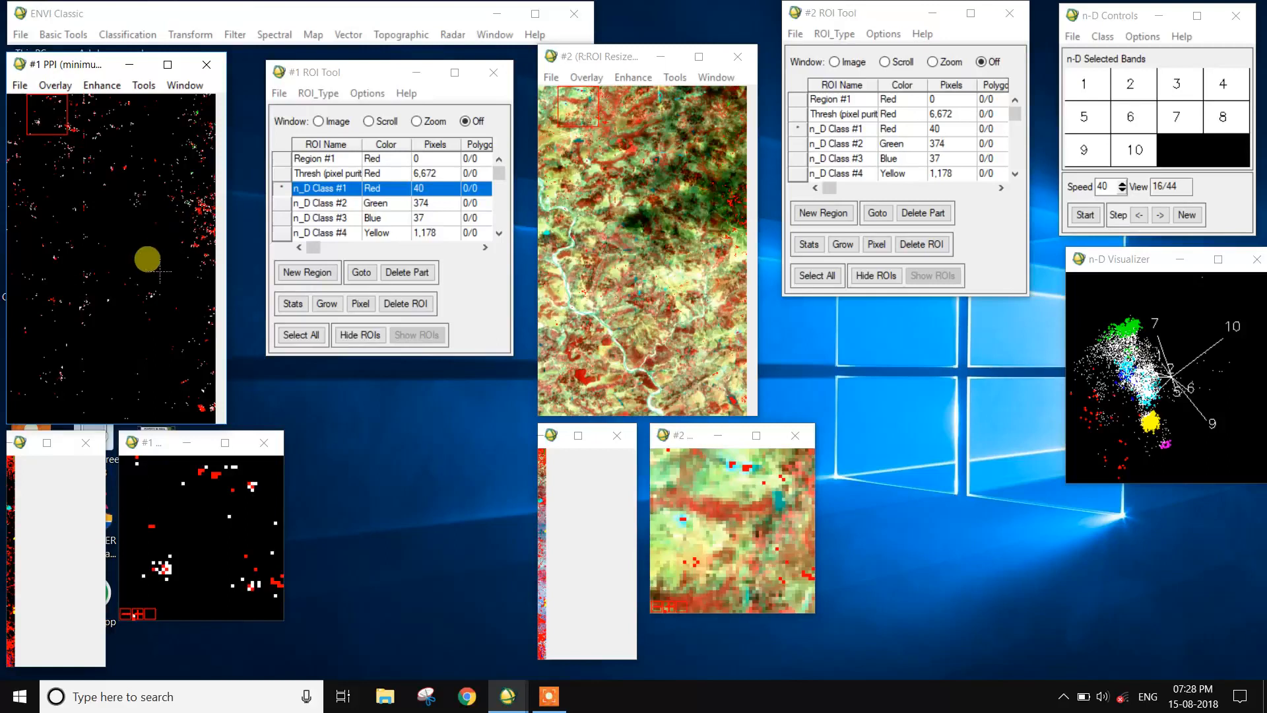
click(198, 402)
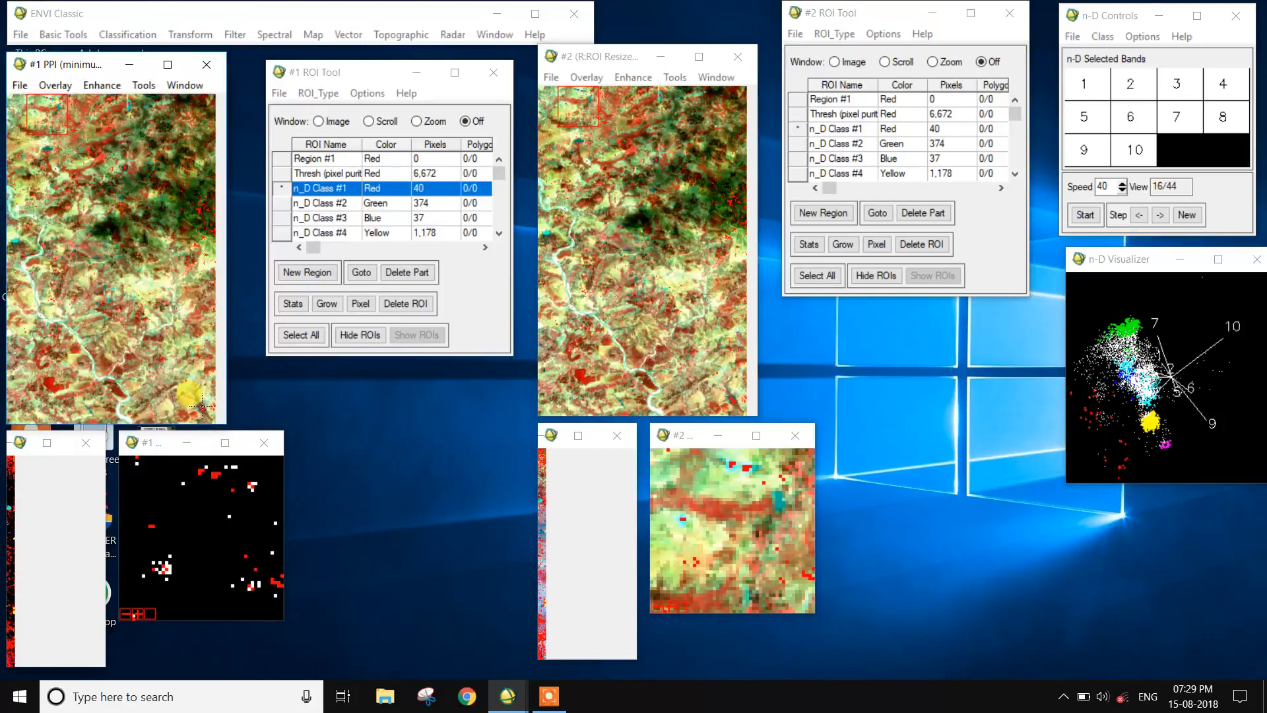
click(325, 305)
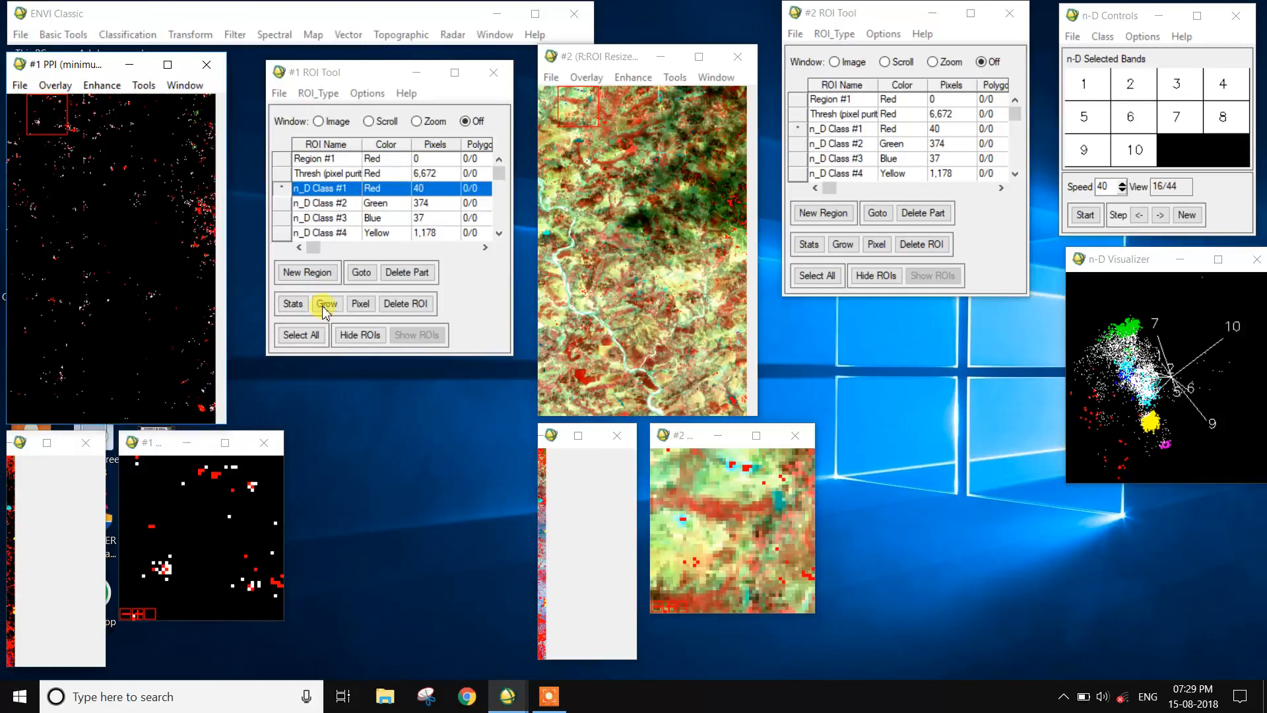
Step: Go to the n_D Class #2 and n_D Class #3 pixels in turn, examining each in the linked zoom windows
click(286, 205)
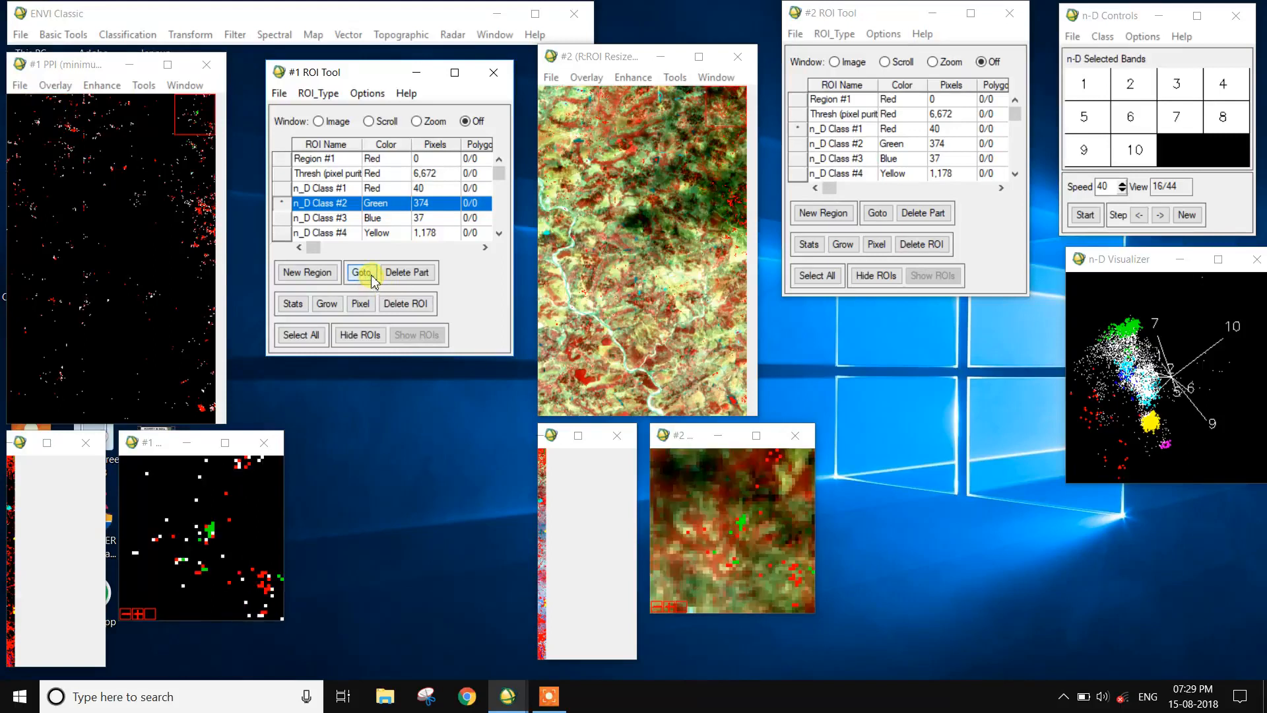
click(206, 533)
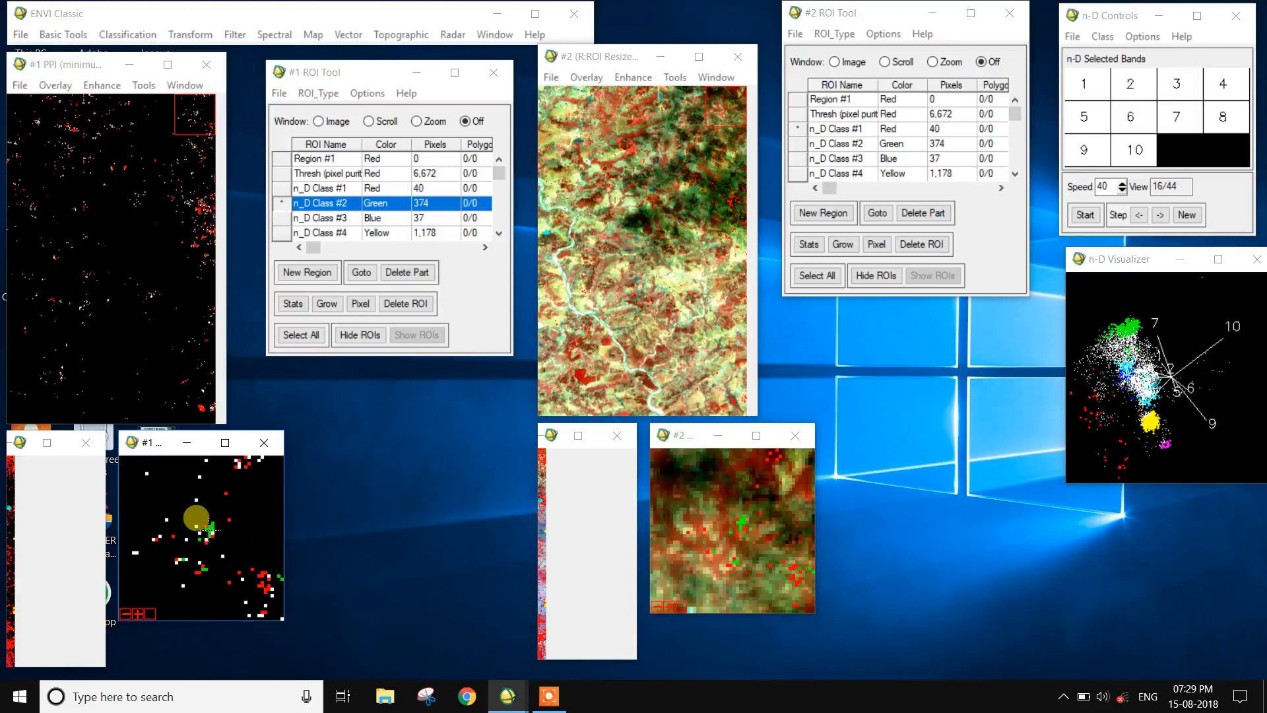
click(293, 218)
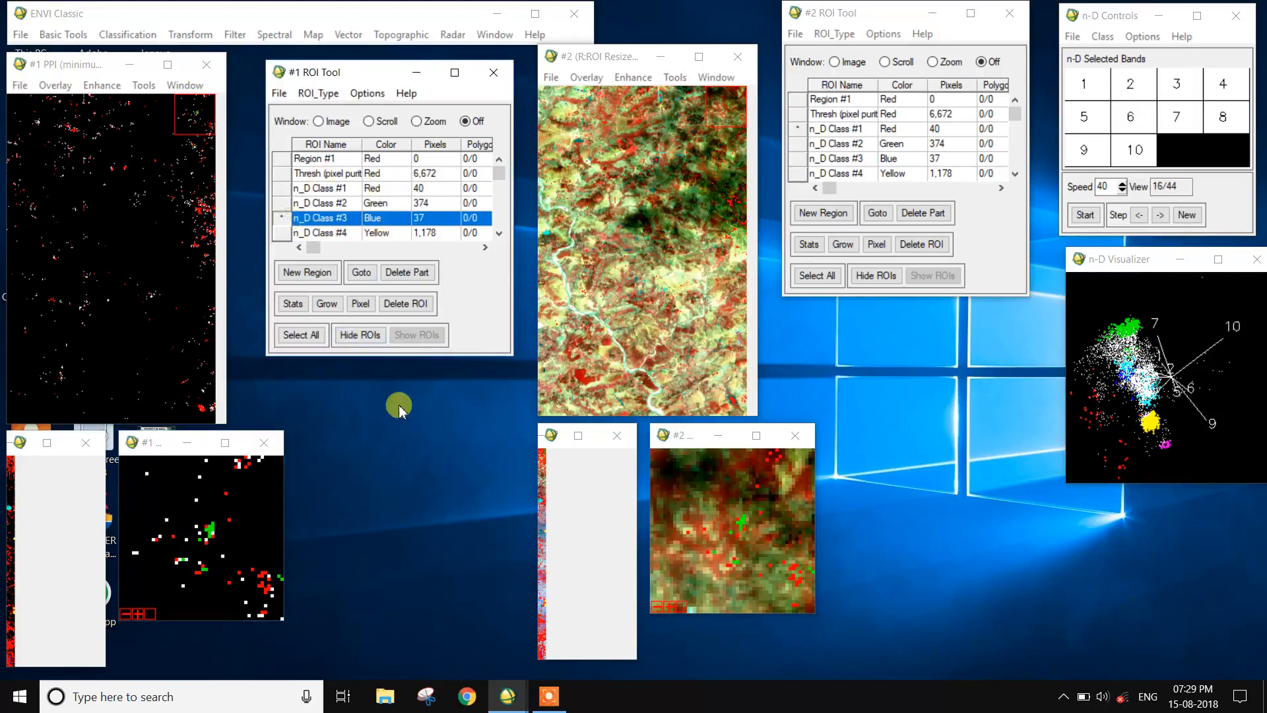
click(361, 273)
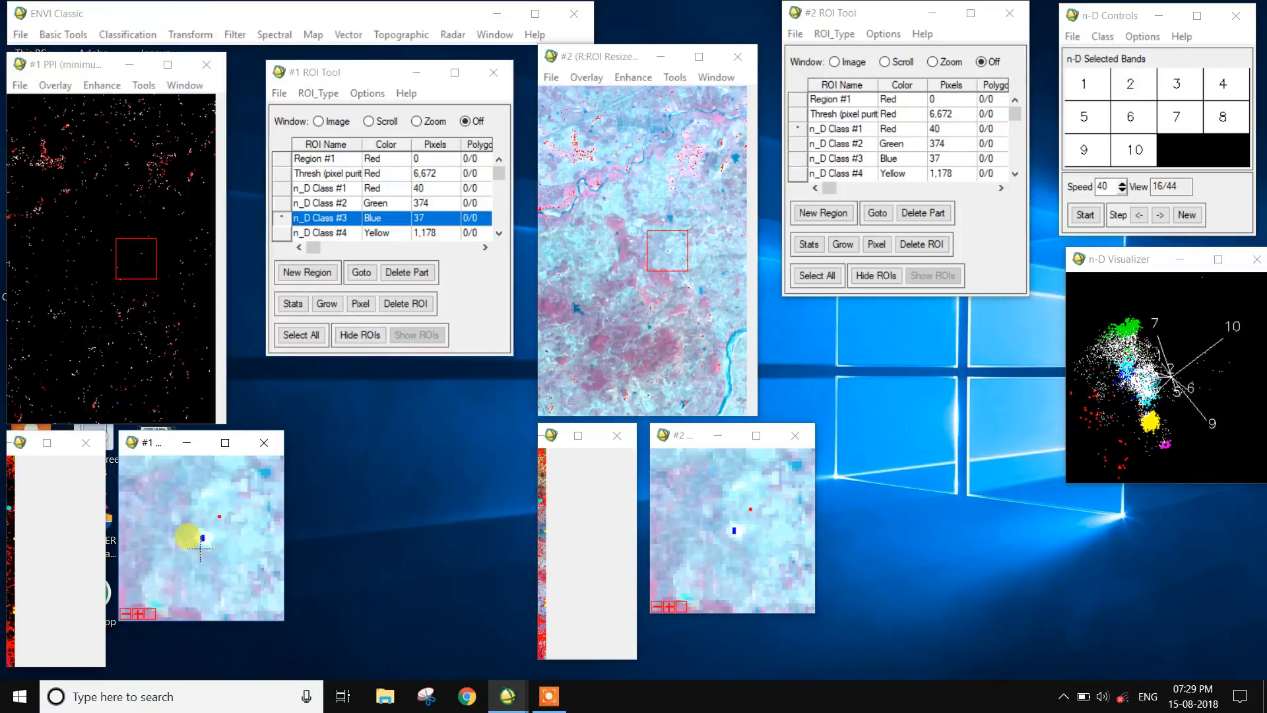
click(204, 545)
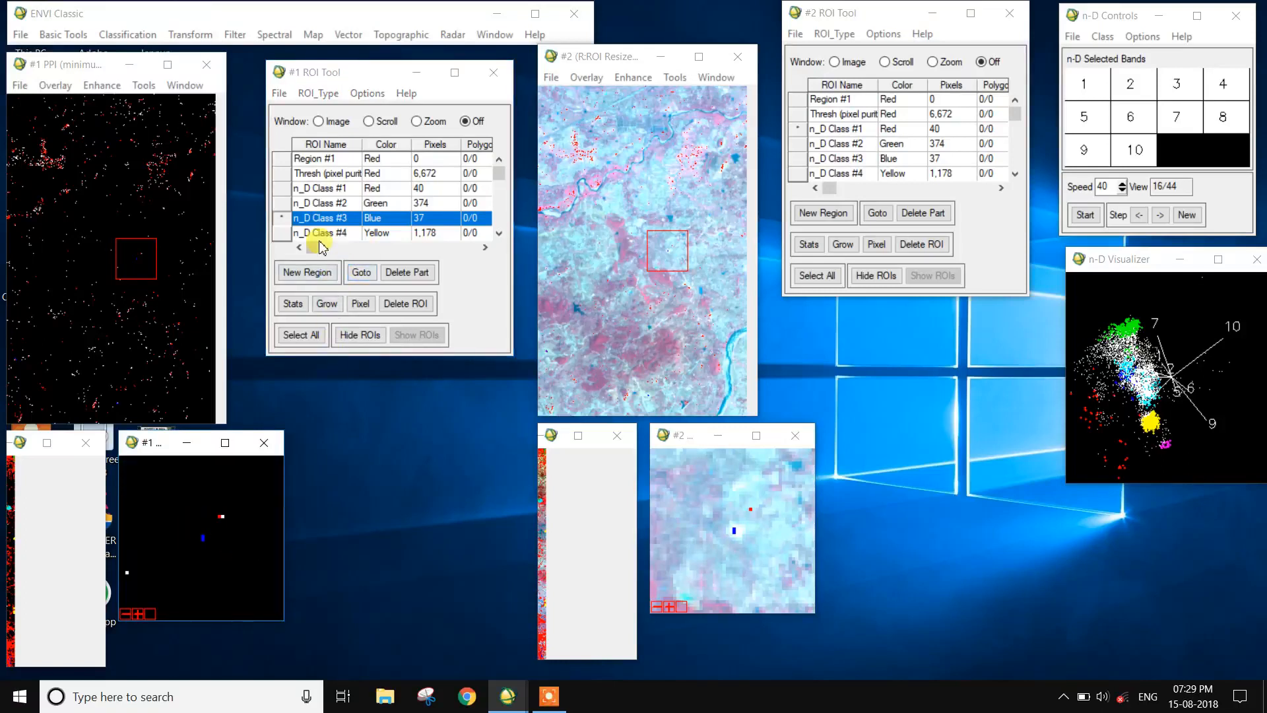
Step: Go to the n_D Class #4 pixels, center the zoom on them and compare the linked PPI and RGB views
click(292, 236)
click(361, 272)
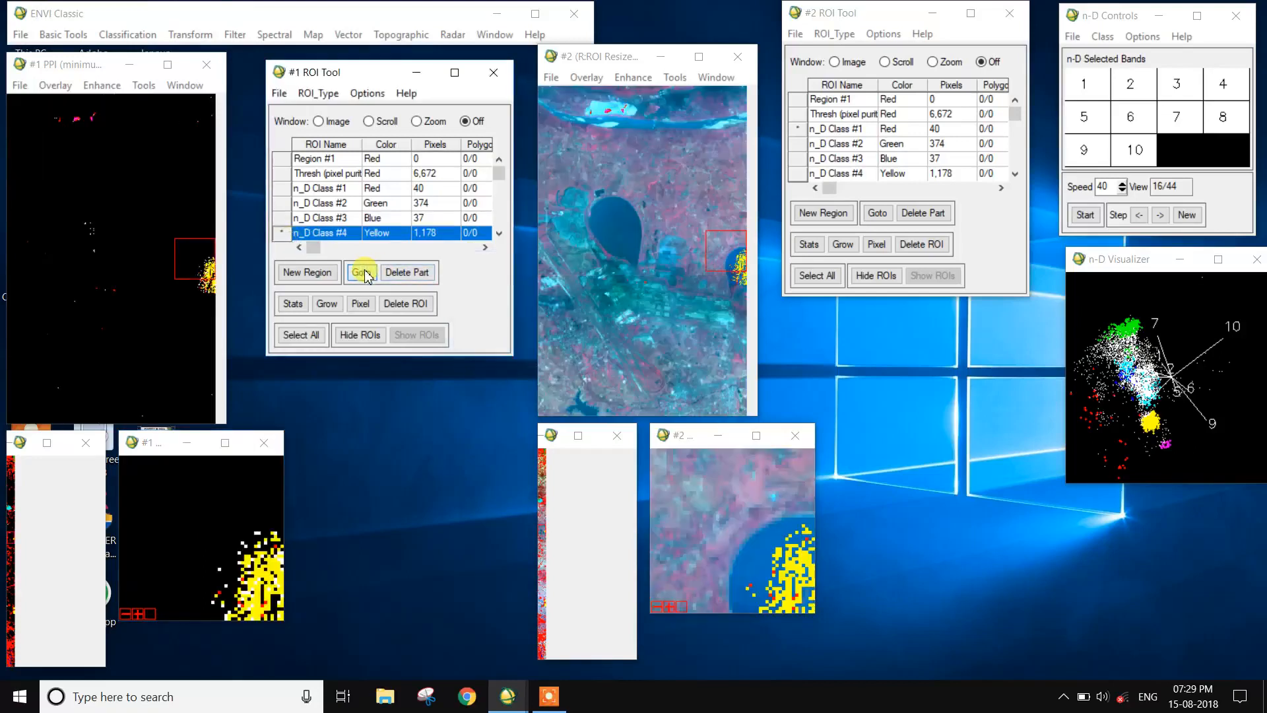
click(807, 575)
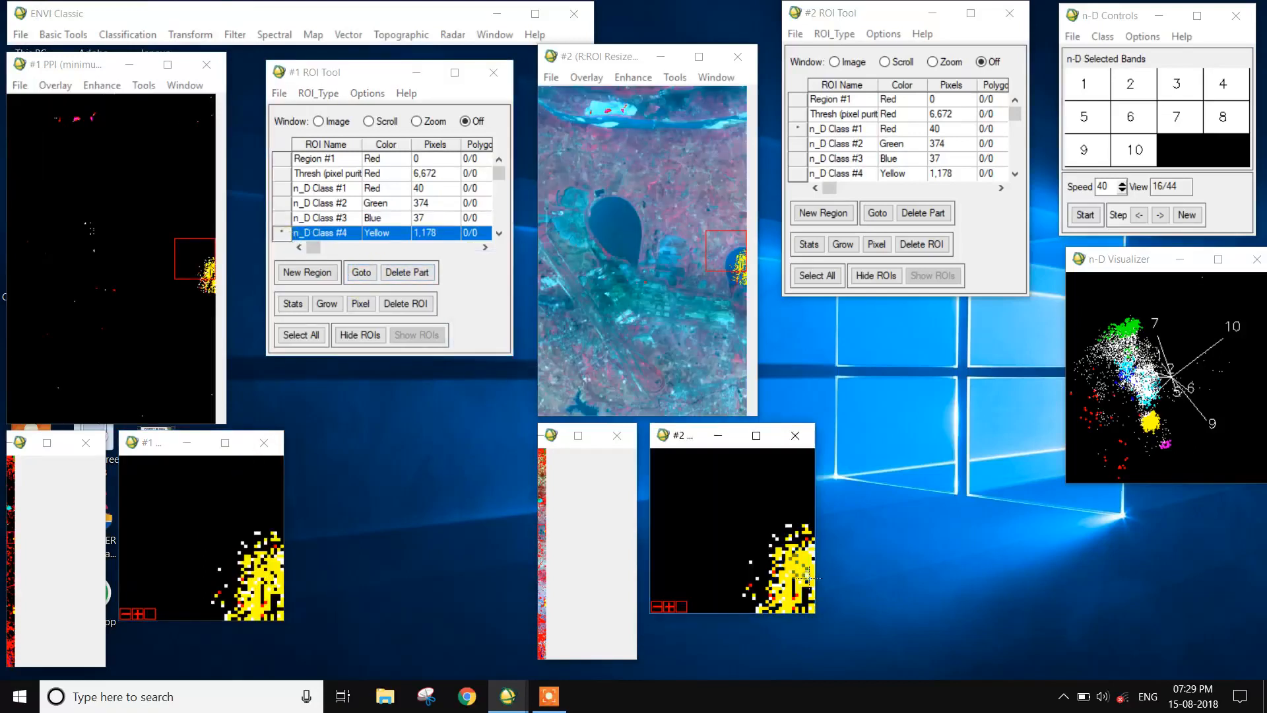
click(196, 273)
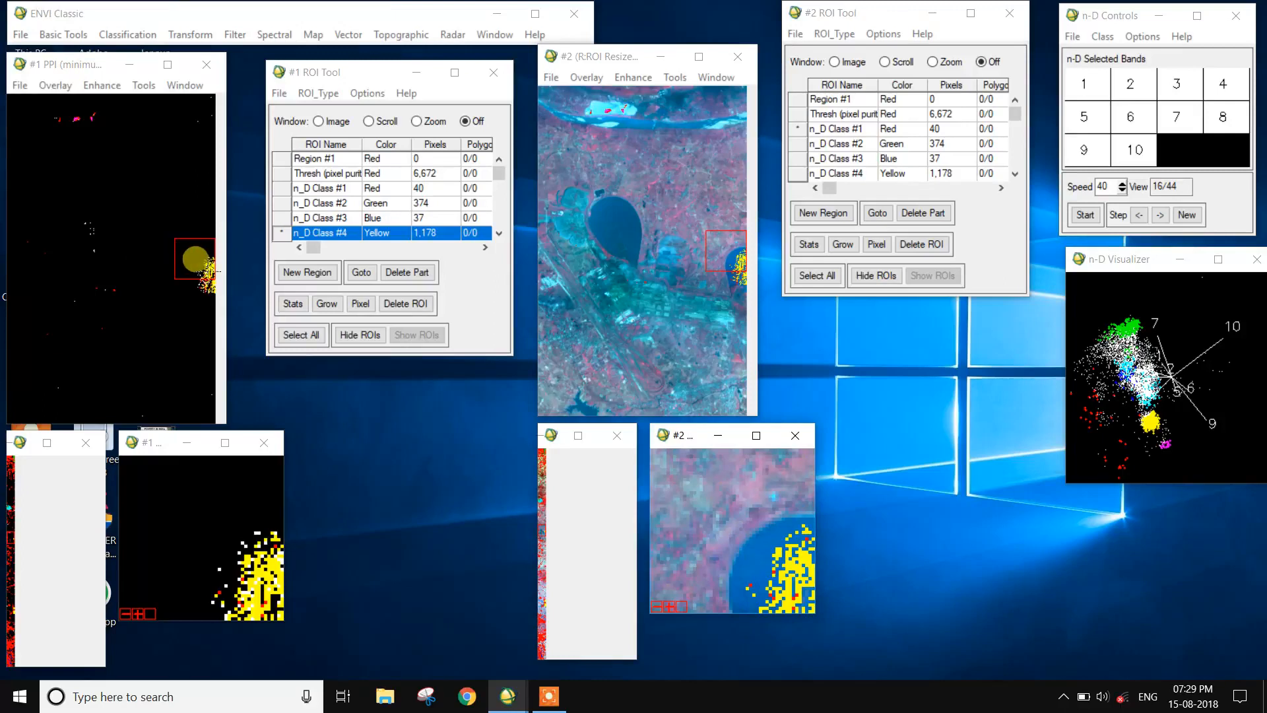
click(248, 526)
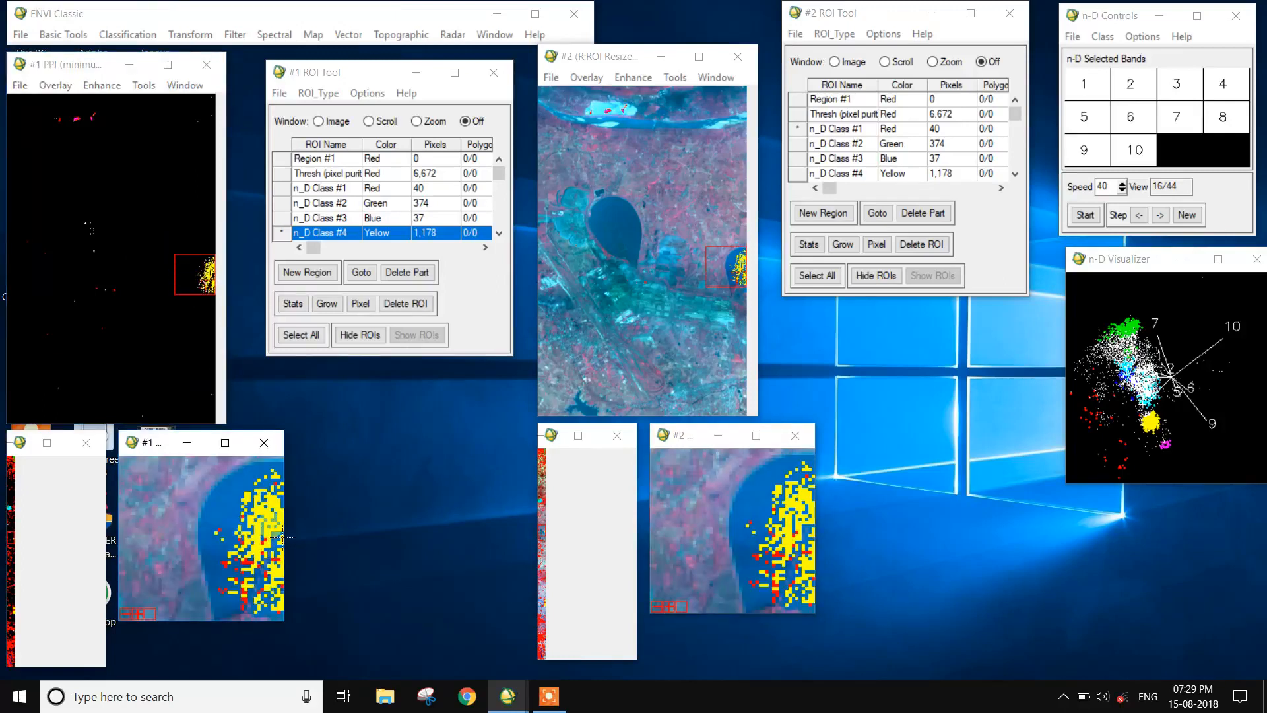
click(275, 536)
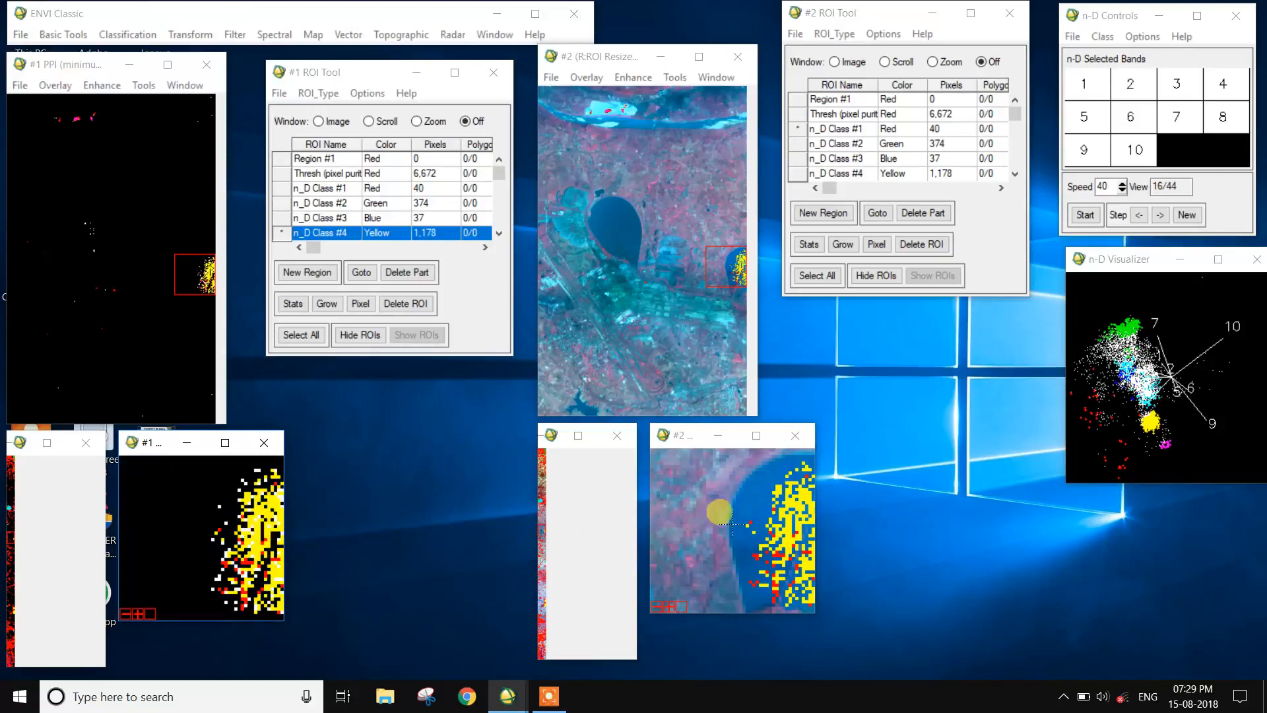
Step: Go to the n_D Class #5 pixels and examine their location in the linked PPI and RGB displays
scroll(321, 231, down, 1)
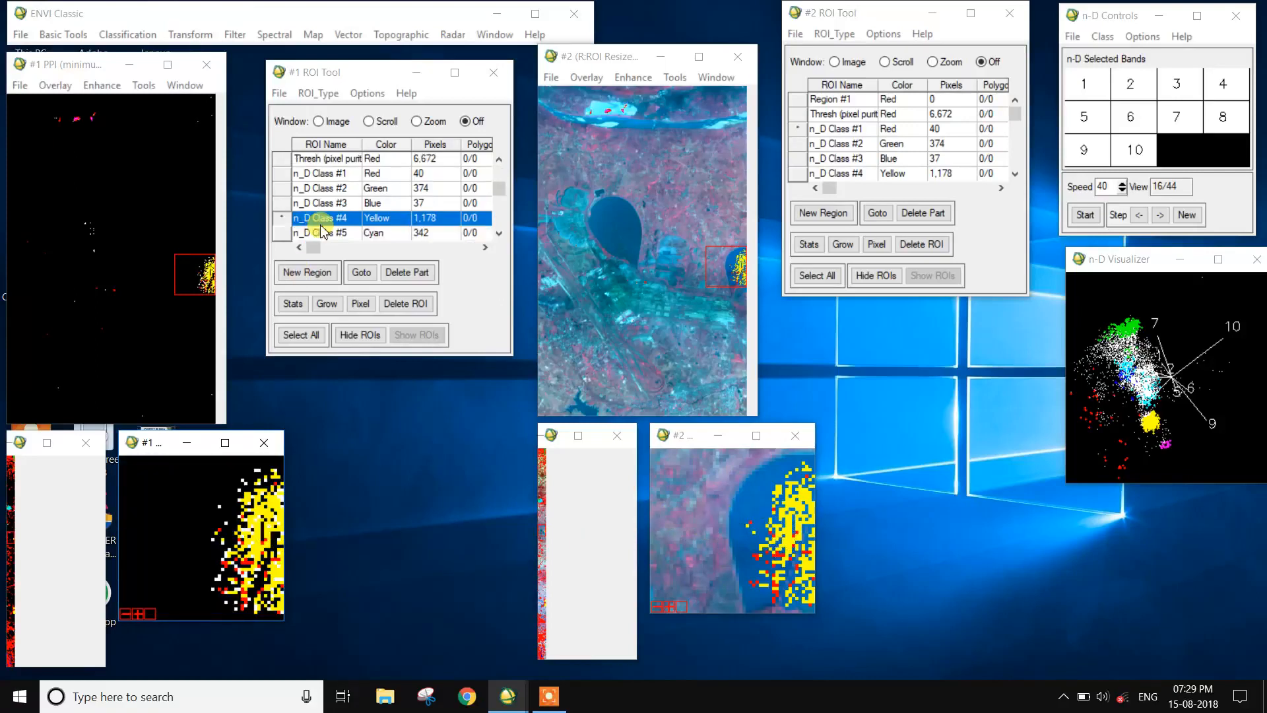
click(286, 232)
click(365, 276)
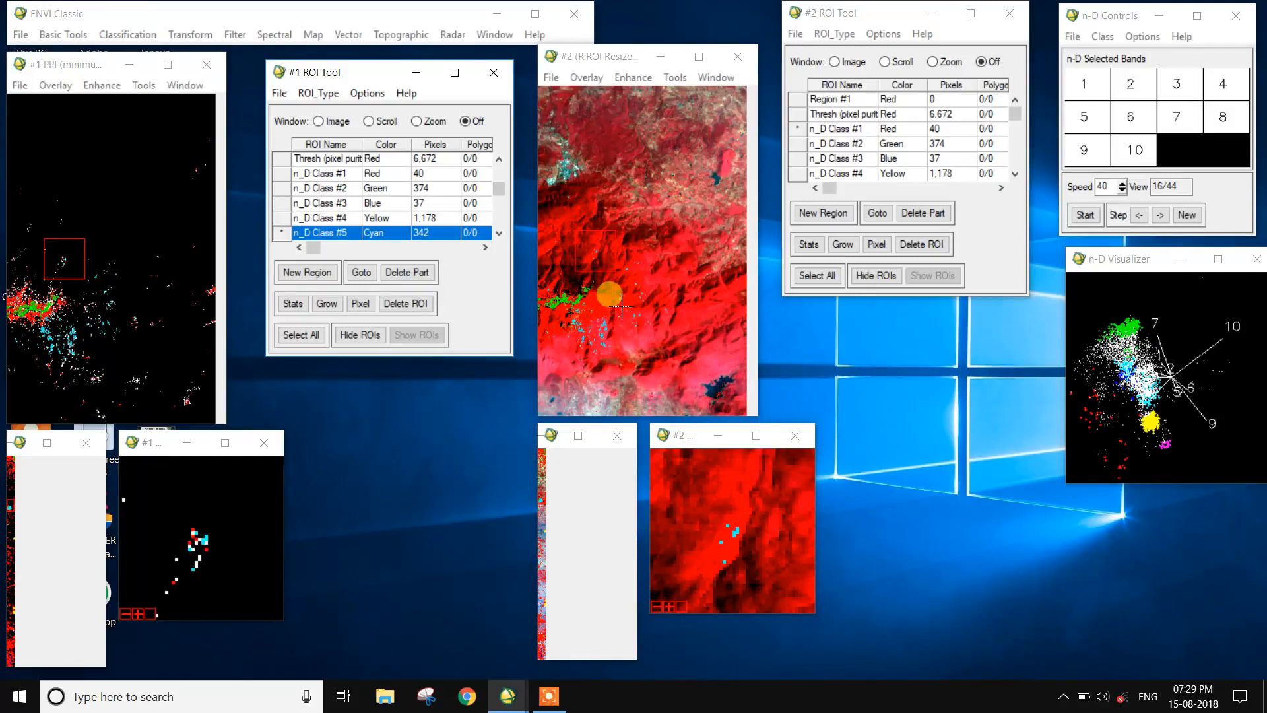
scroll(340, 231, down, 1)
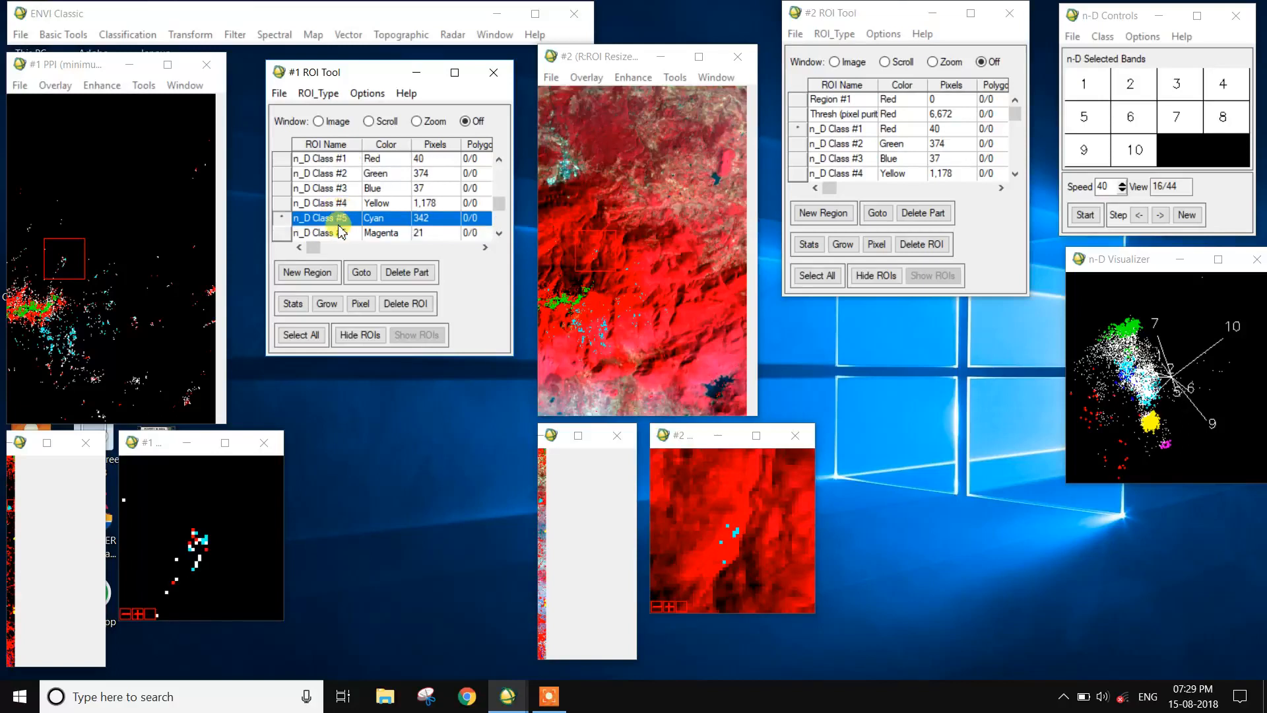
Step: Go to the n_D Class #6 pixels and compare their location in the linked PPI and RGB displays
click(282, 234)
click(361, 272)
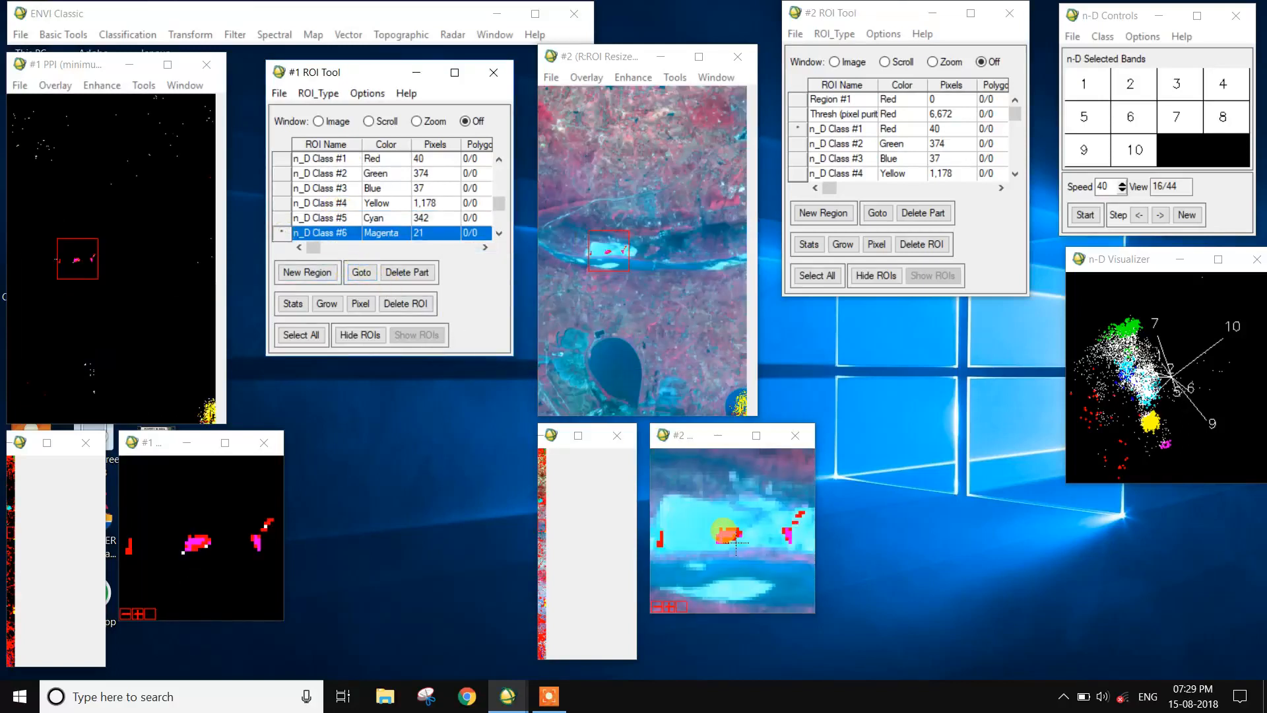
click(77, 270)
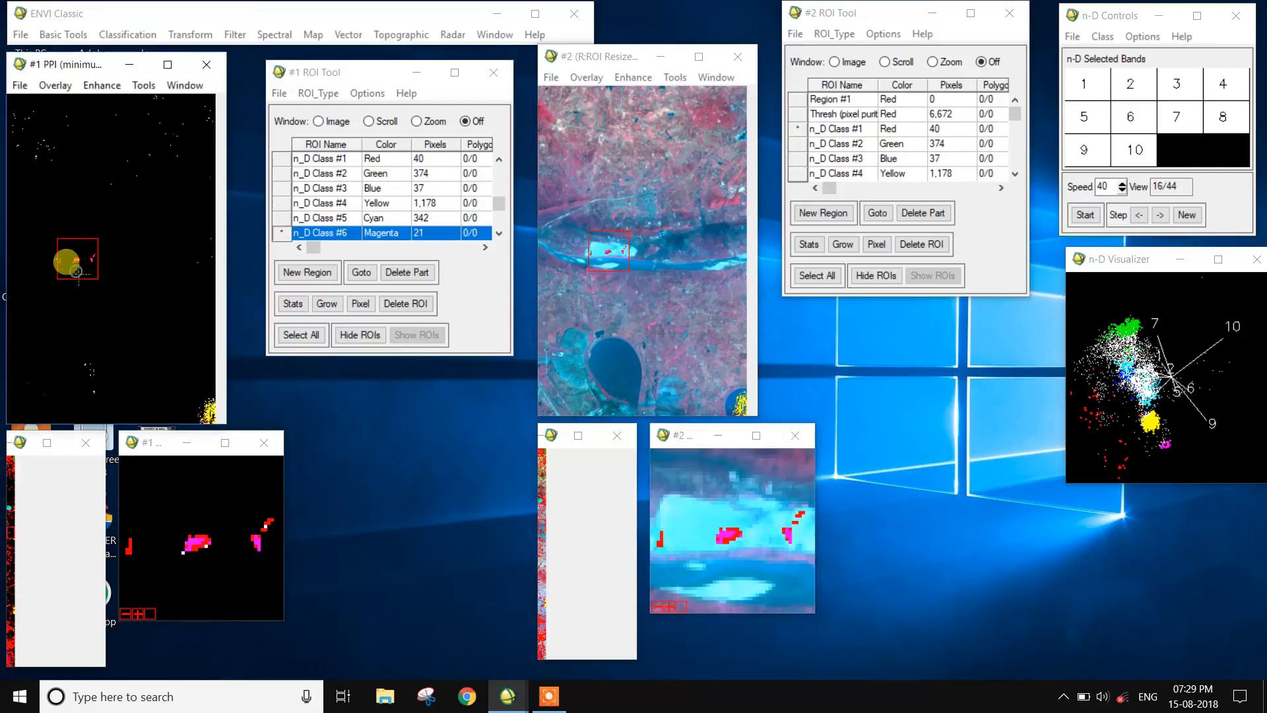
click(283, 523)
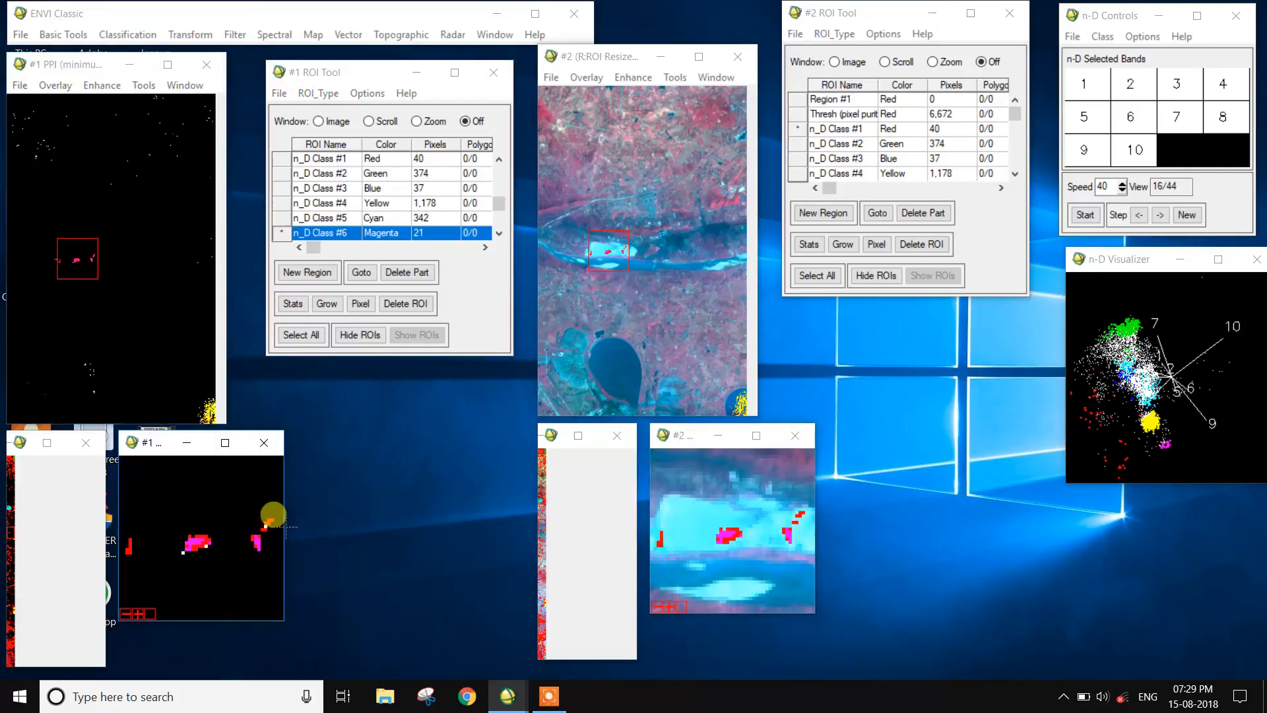
click(422, 218)
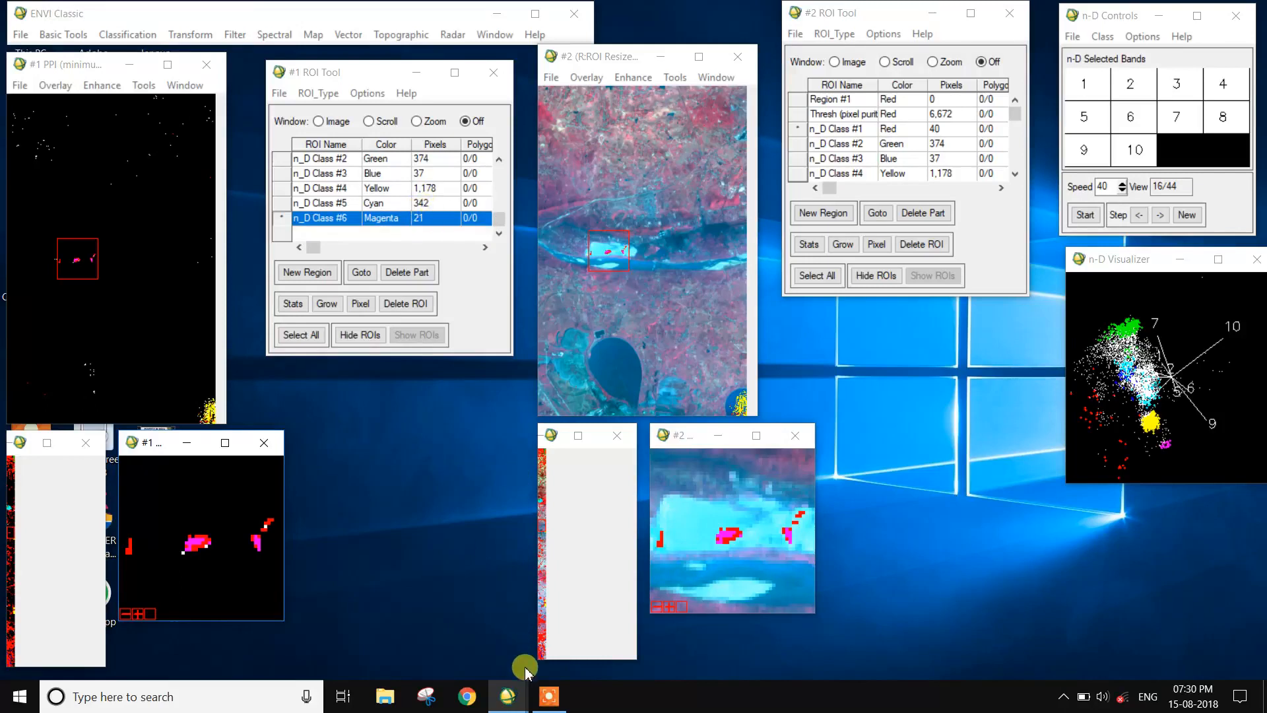
click(549, 696)
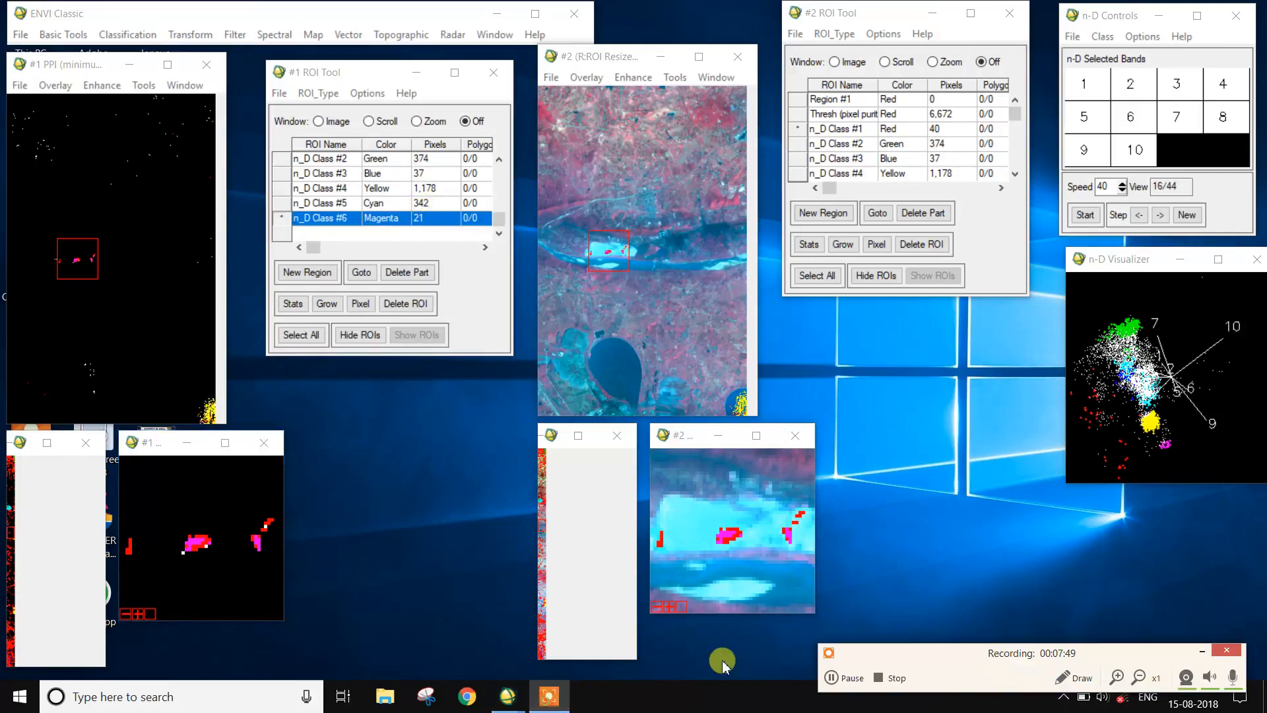
click(850, 678)
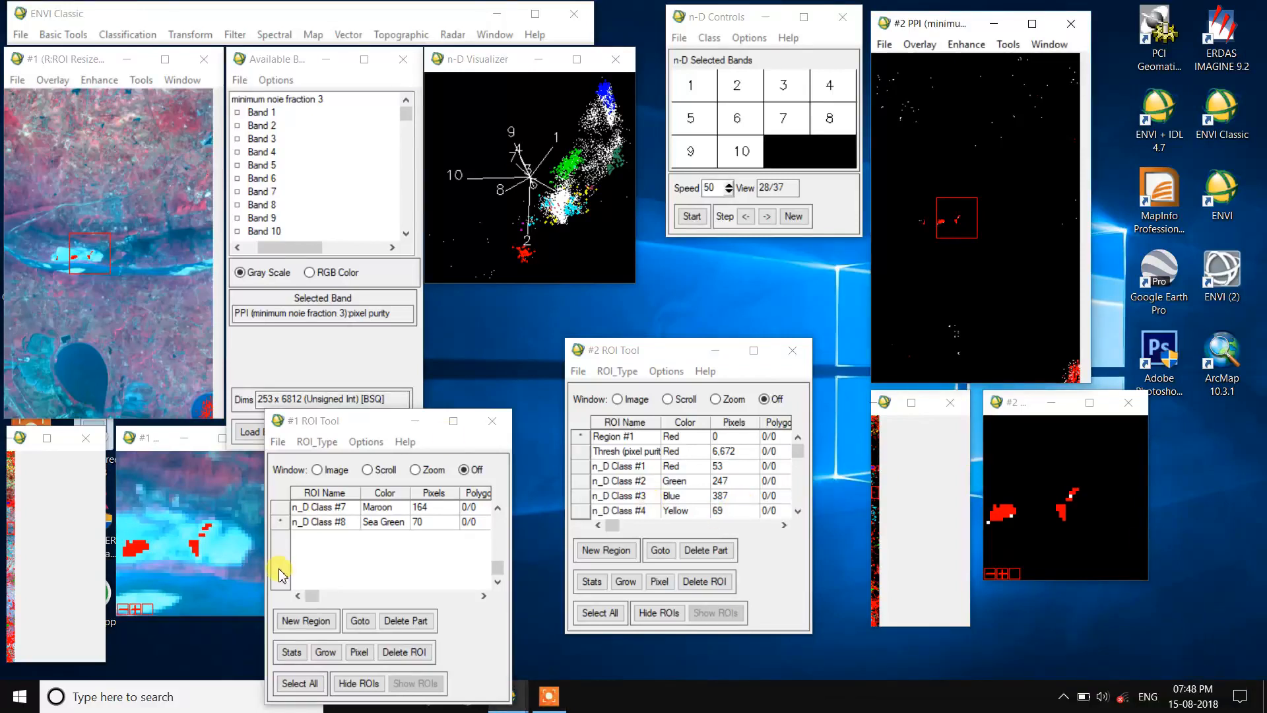
click(548, 696)
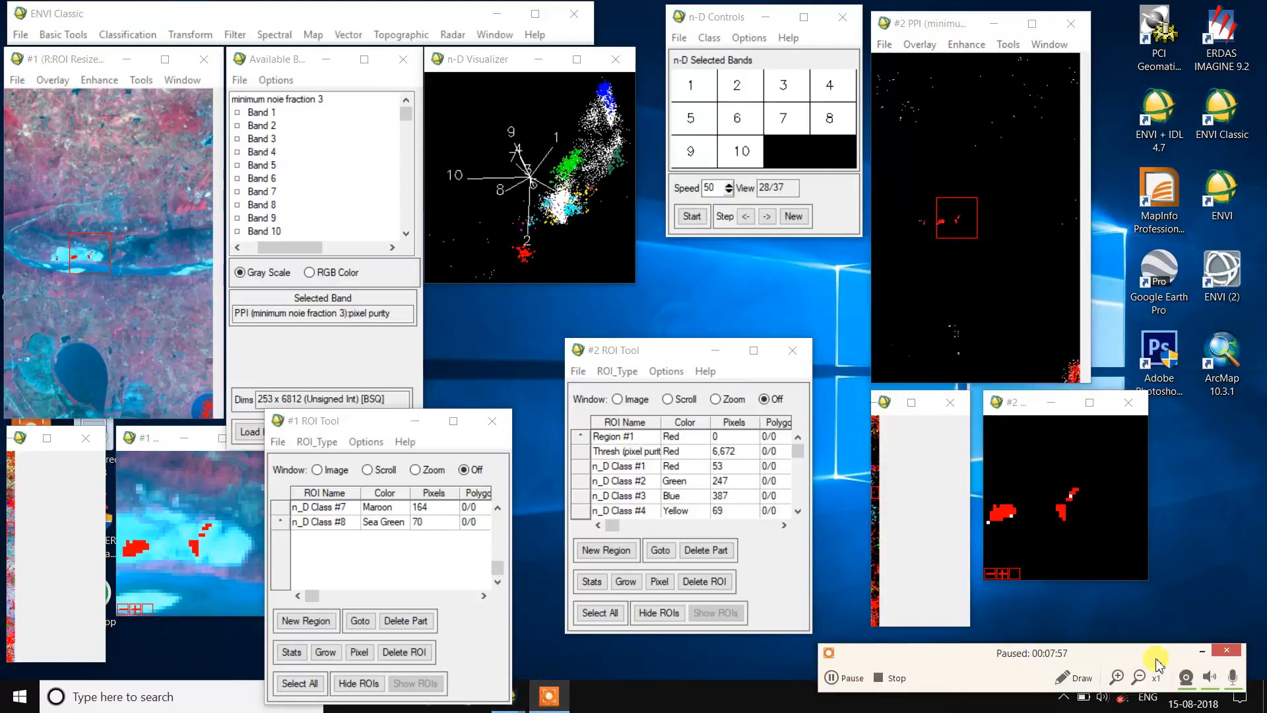
click(1203, 652)
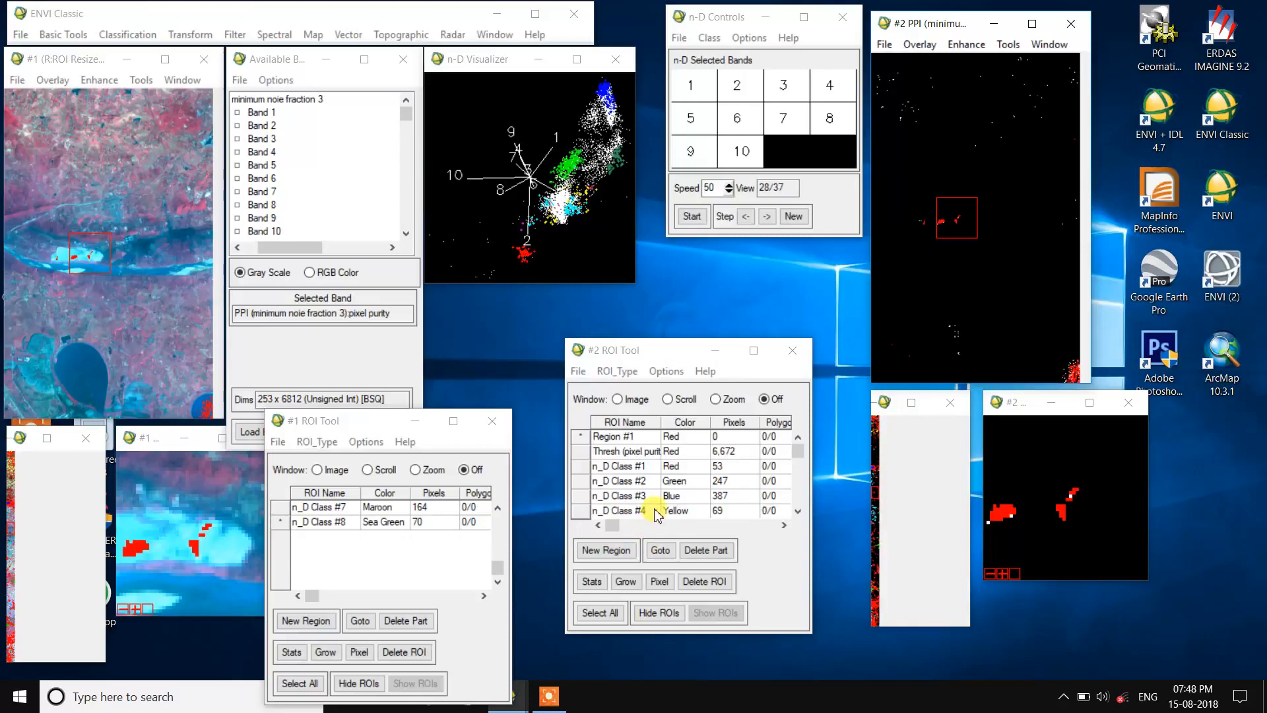
Step: Review the class list in the #2 ROI Tool and go to the n_D Class #1 pixels
scroll(650, 519, down, 2)
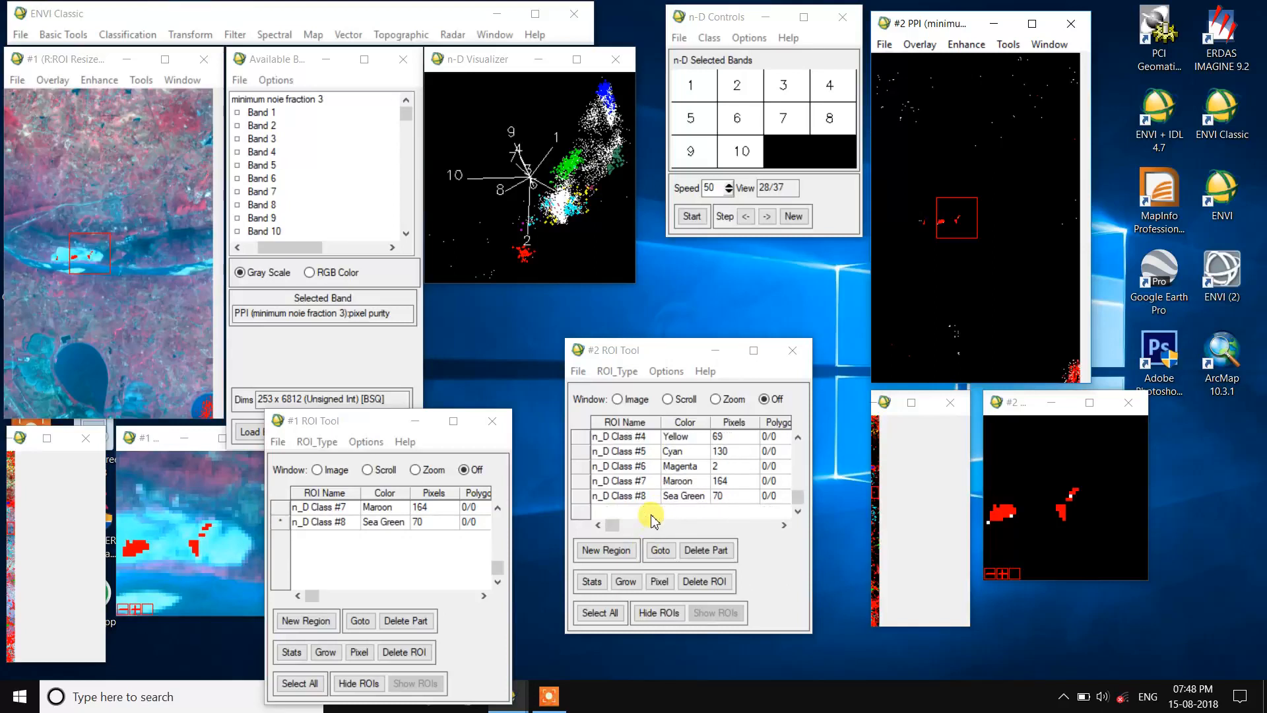
scroll(576, 502, up, 2)
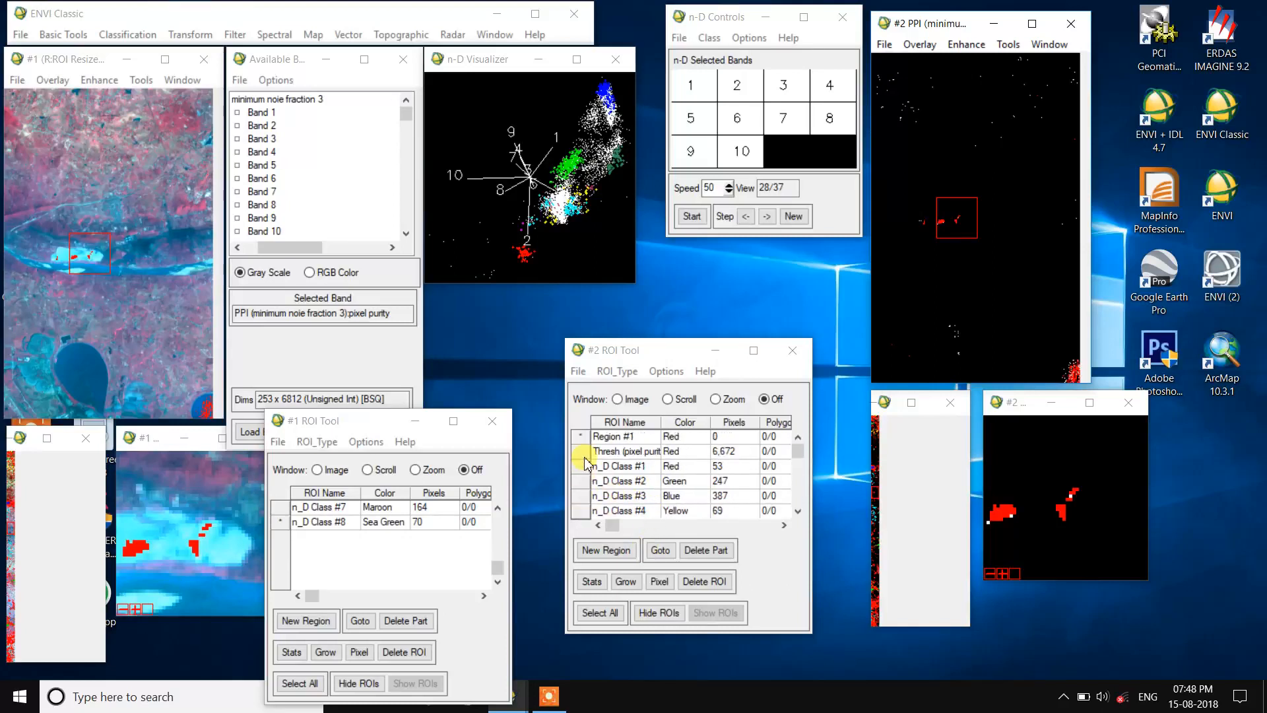
click(580, 466)
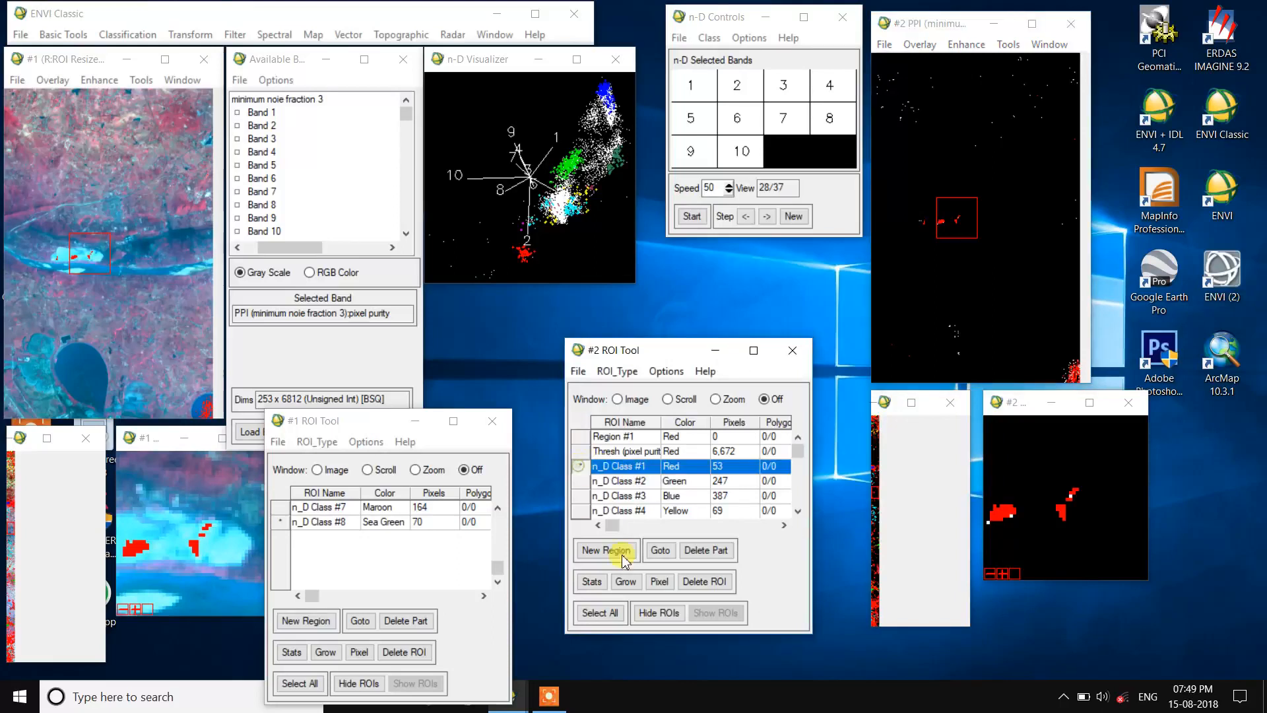
click(660, 553)
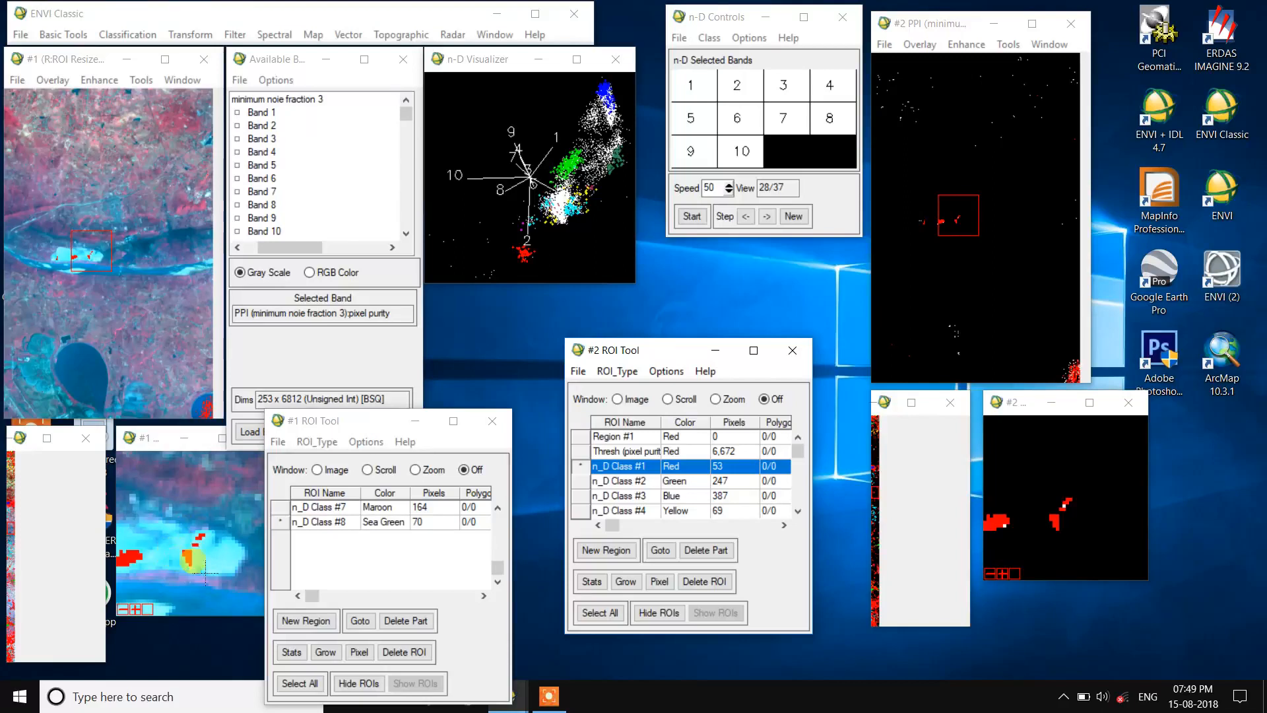
Step: Go to the n_D Class #8 pixels from the #2 ROI Tool and examine them in the linked RGB zoom window
click(582, 482)
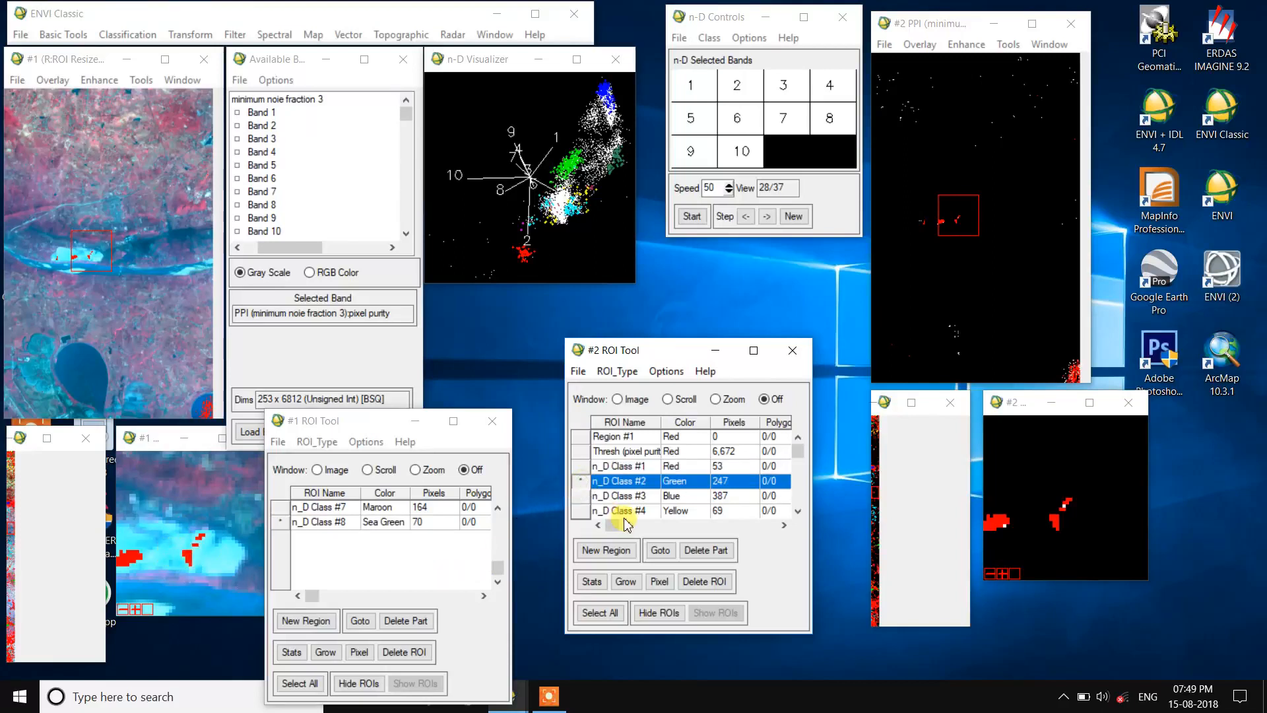
scroll(627, 512, down, 2)
click(576, 498)
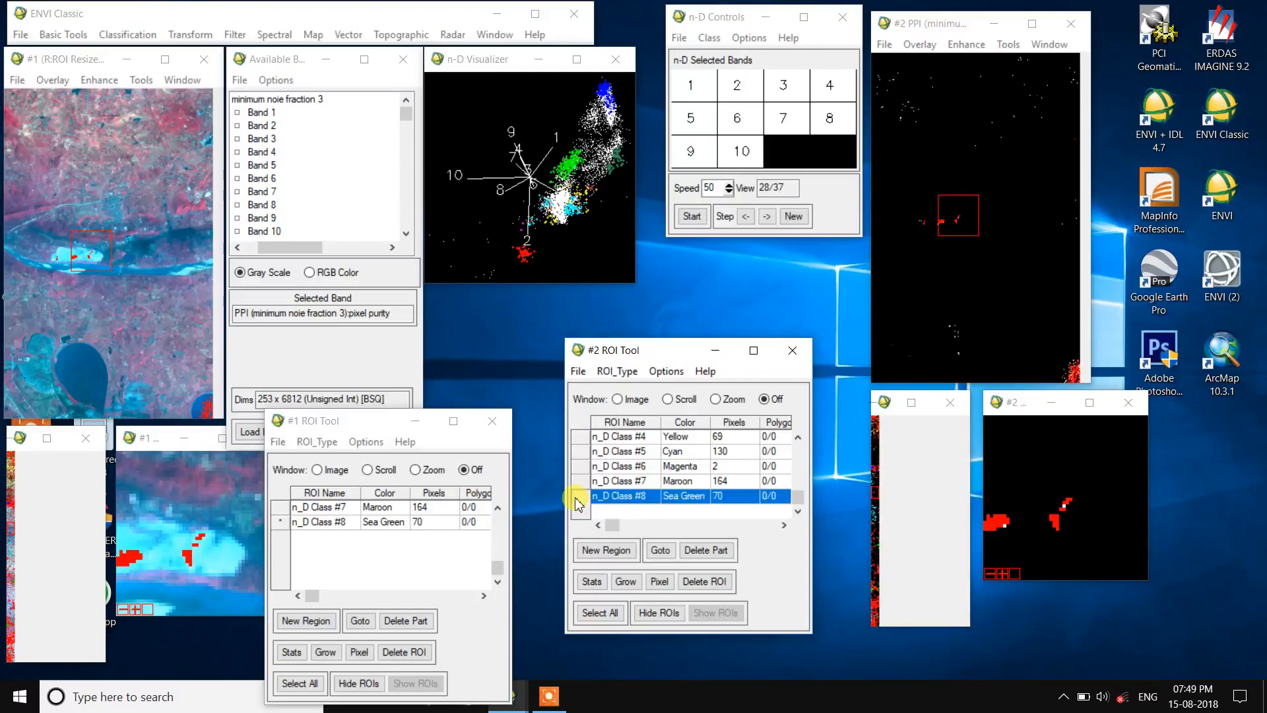
click(661, 550)
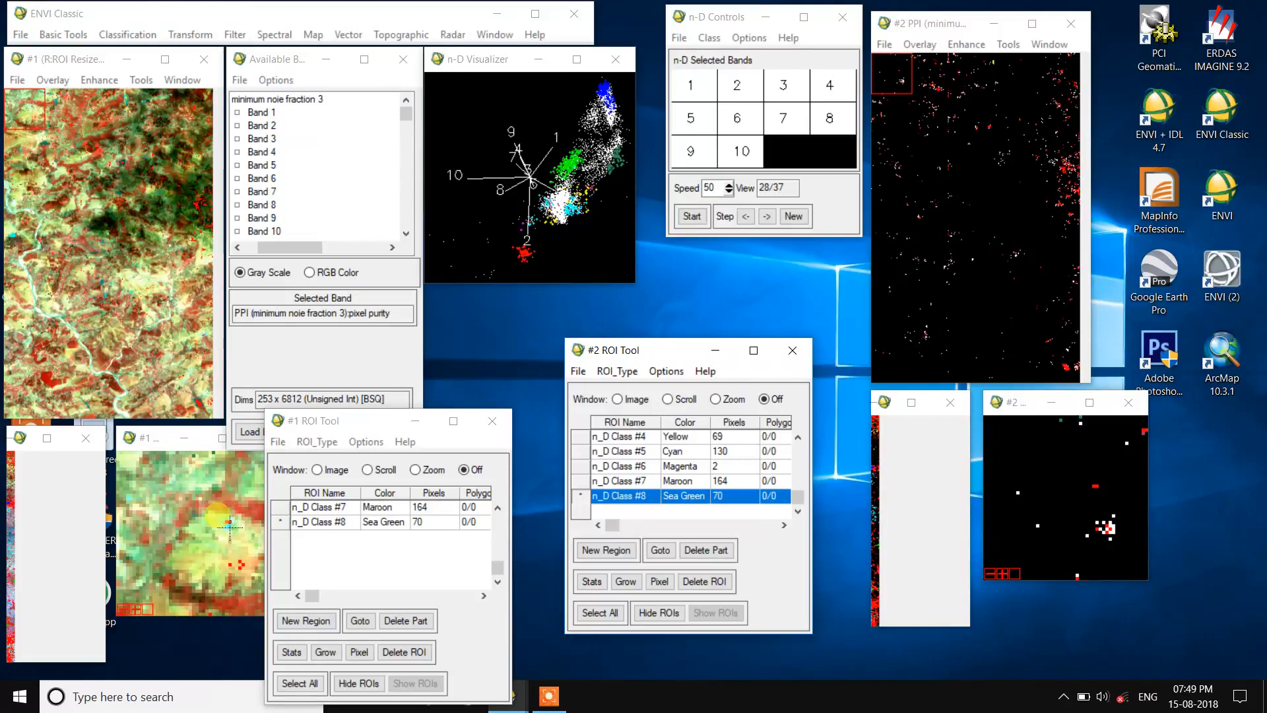
Step: Go to the n_D Class #7 and n_D Class #6 pixels in turn, examining each in the linked zoom windows
click(581, 481)
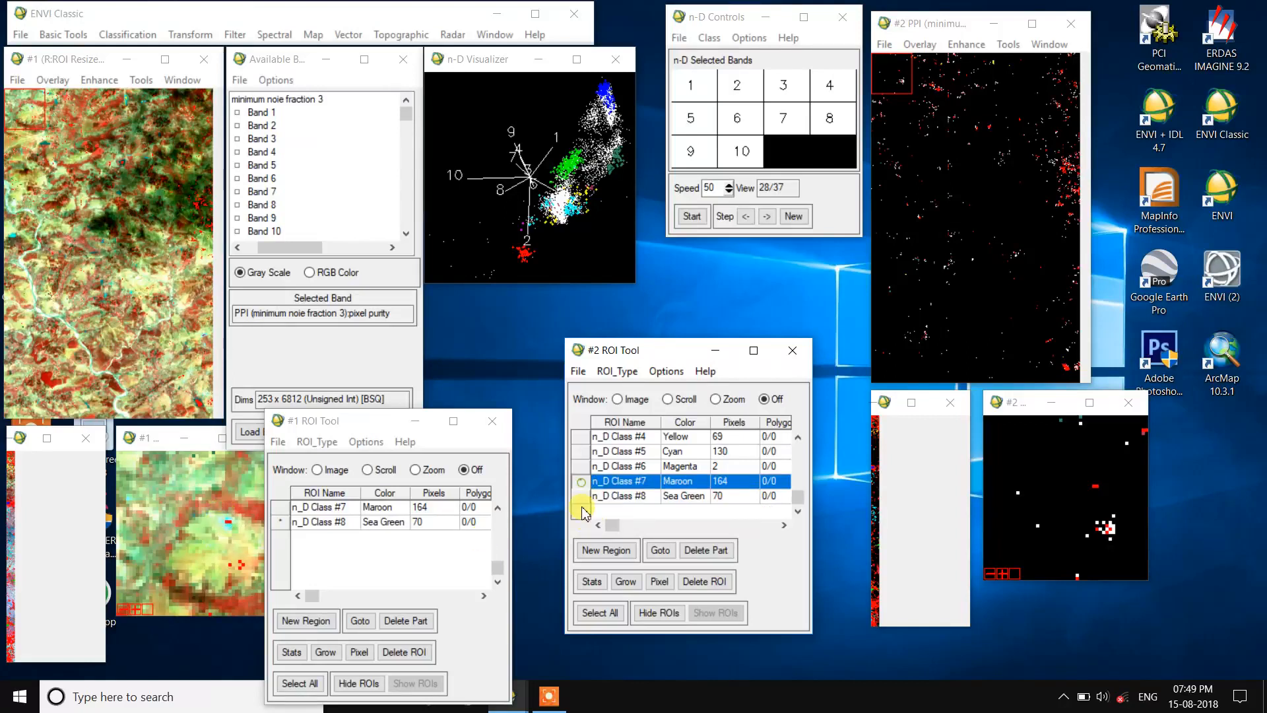
click(661, 550)
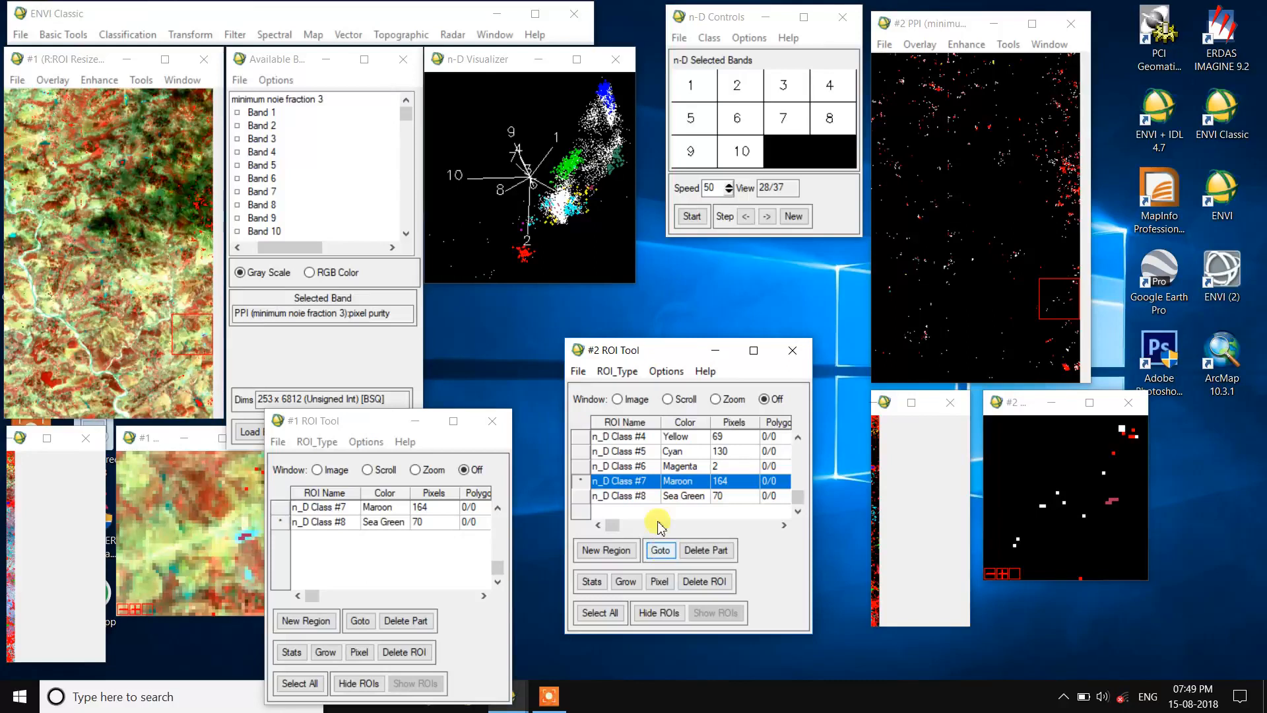
click(581, 466)
click(657, 550)
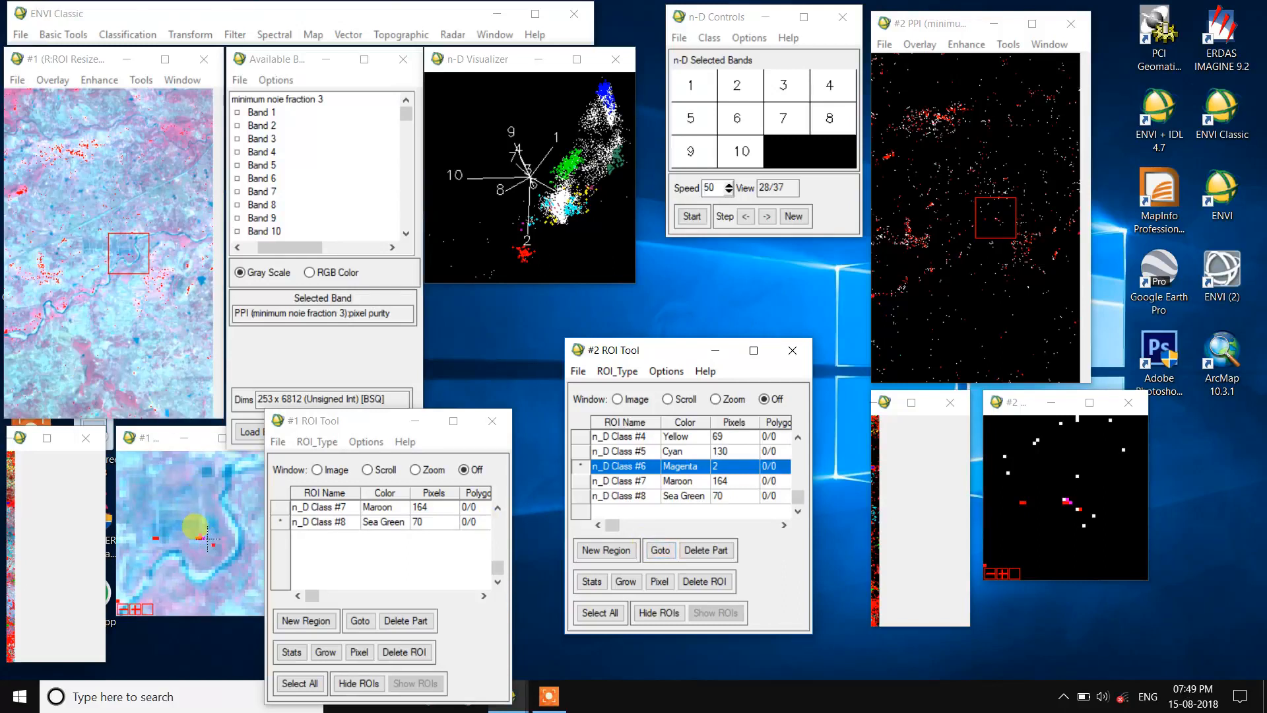
Step: Go to the n_D Class #5 pixels and step through several of their locations in the linked displays
click(582, 451)
click(659, 550)
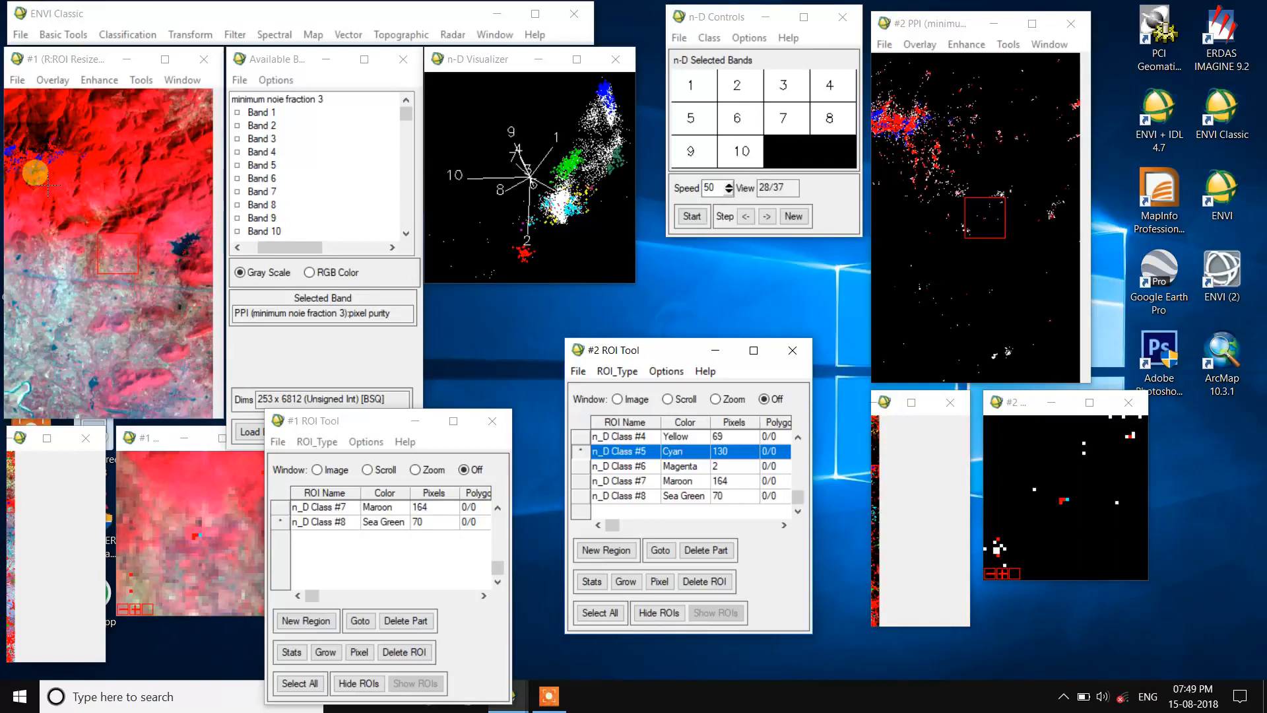
click(673, 550)
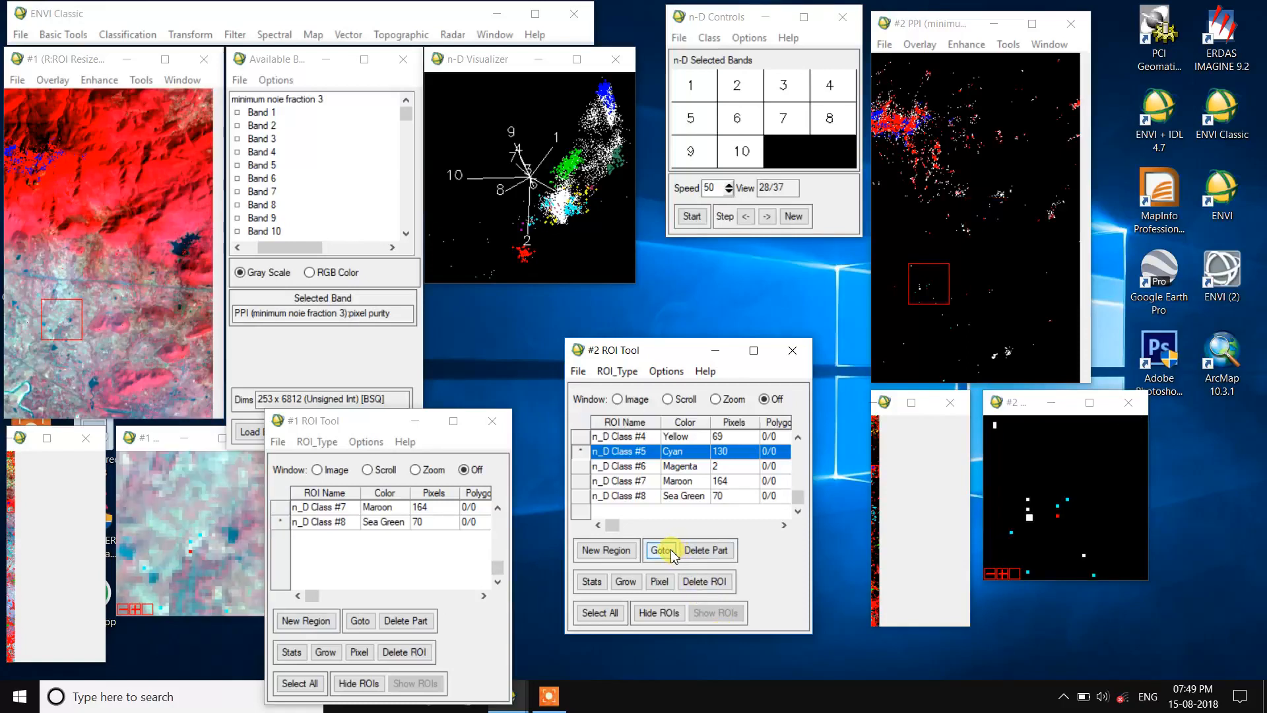
click(673, 551)
click(673, 551)
click(673, 551)
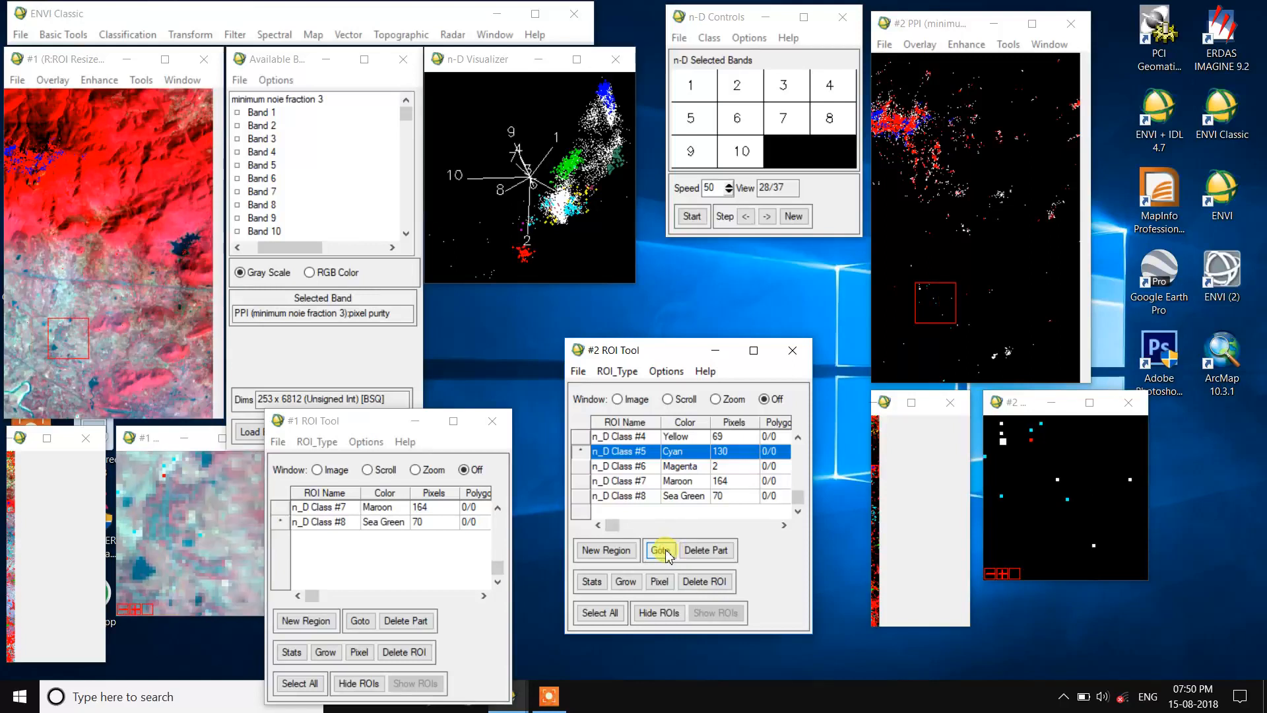
Step: Go to the n_D Class #4 and n_D Class #3 pixels in turn and examine them in the linked displays
click(580, 436)
click(663, 551)
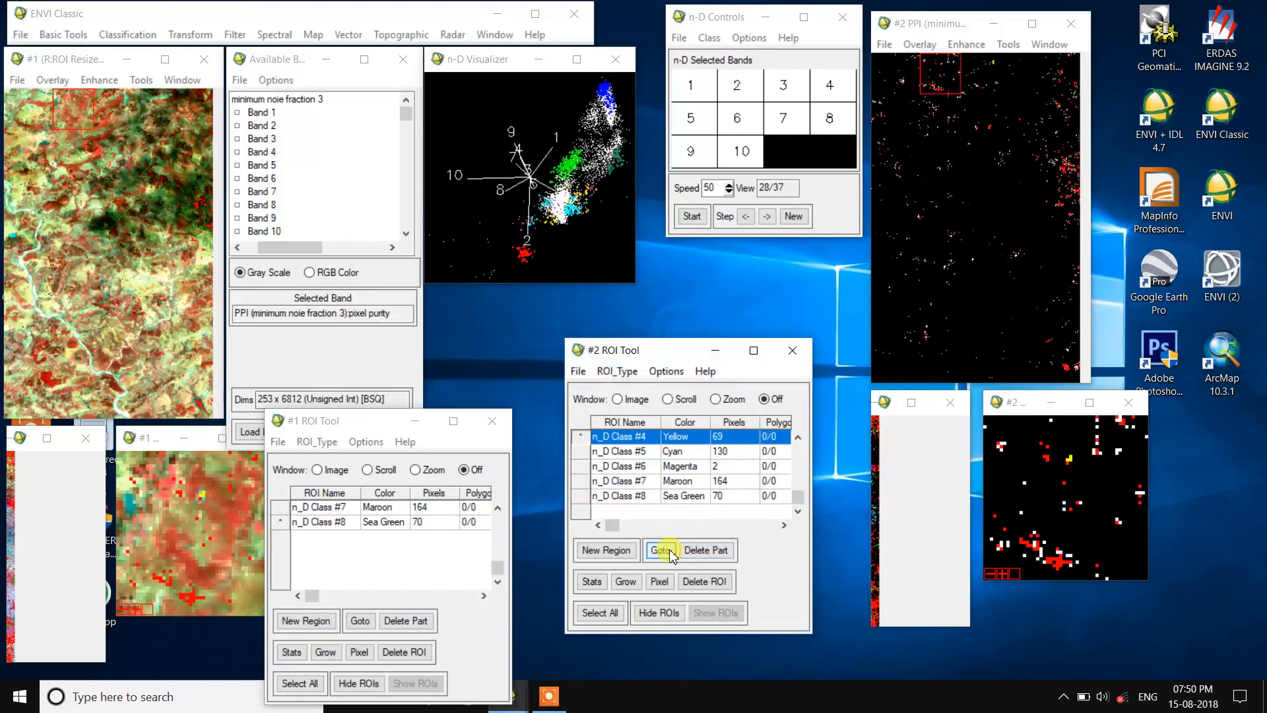
scroll(607, 469, up, 2)
click(580, 450)
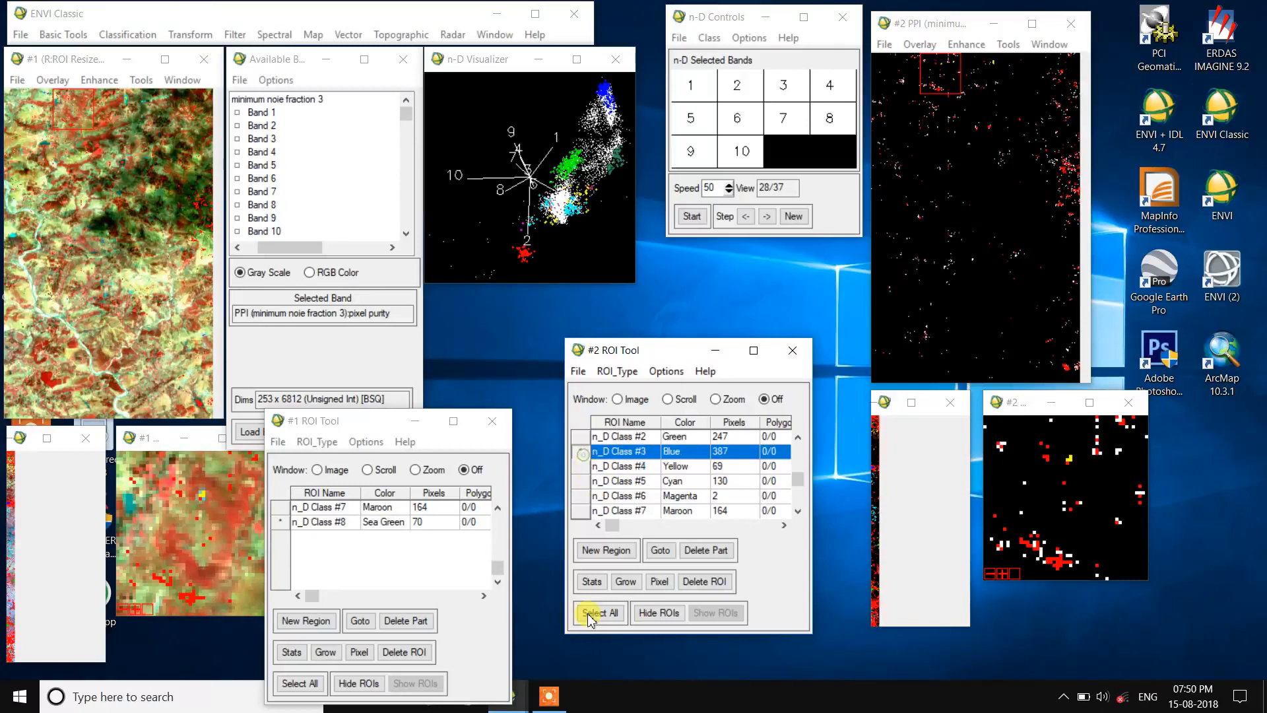
click(548, 696)
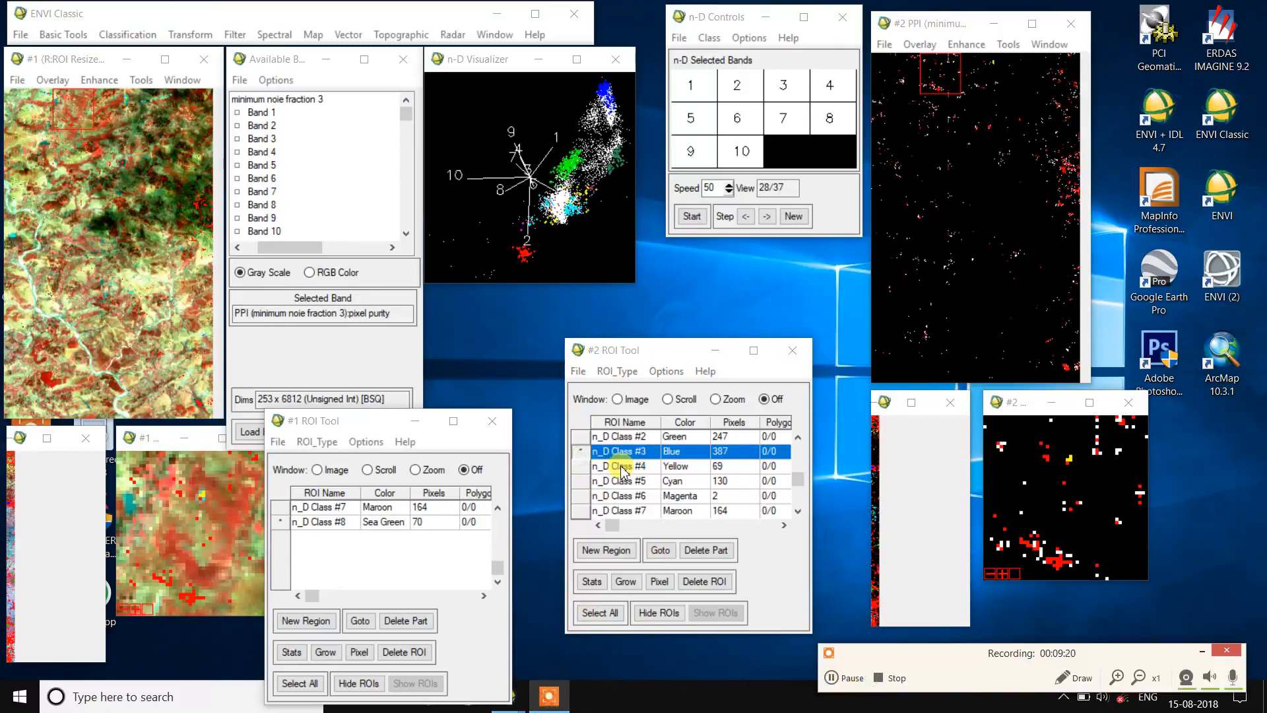
click(658, 550)
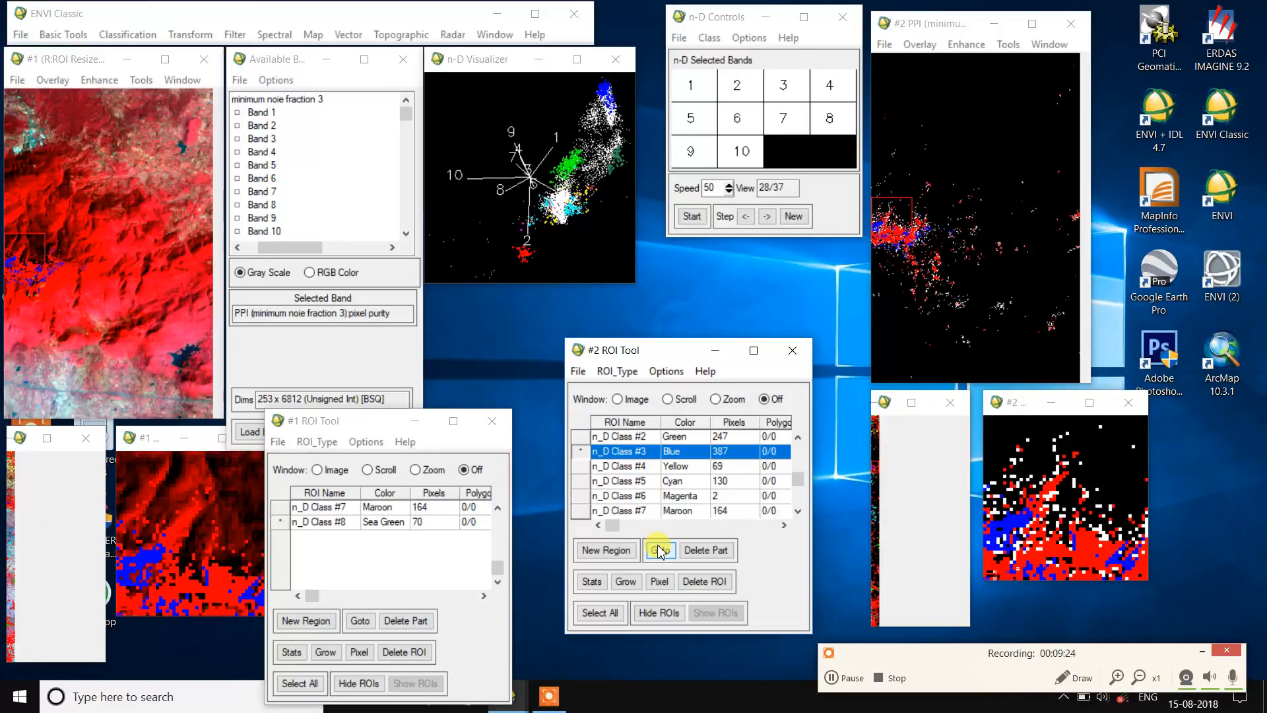
click(849, 679)
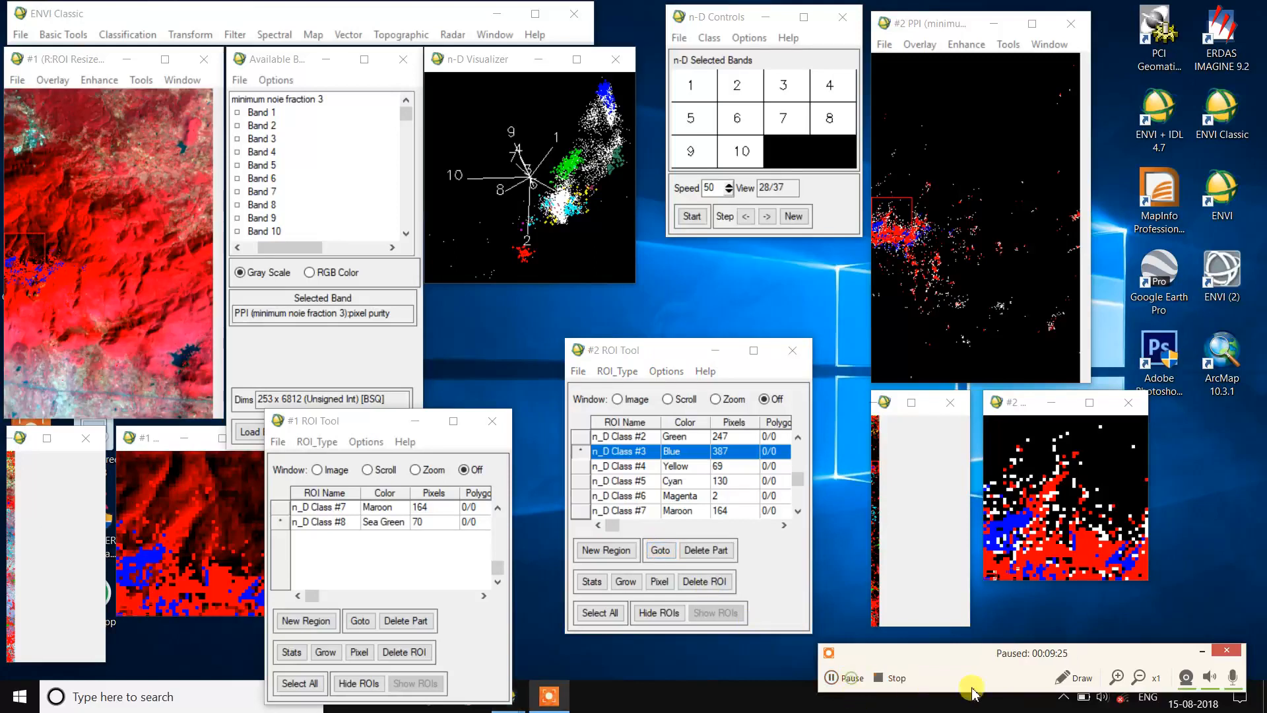
click(1197, 653)
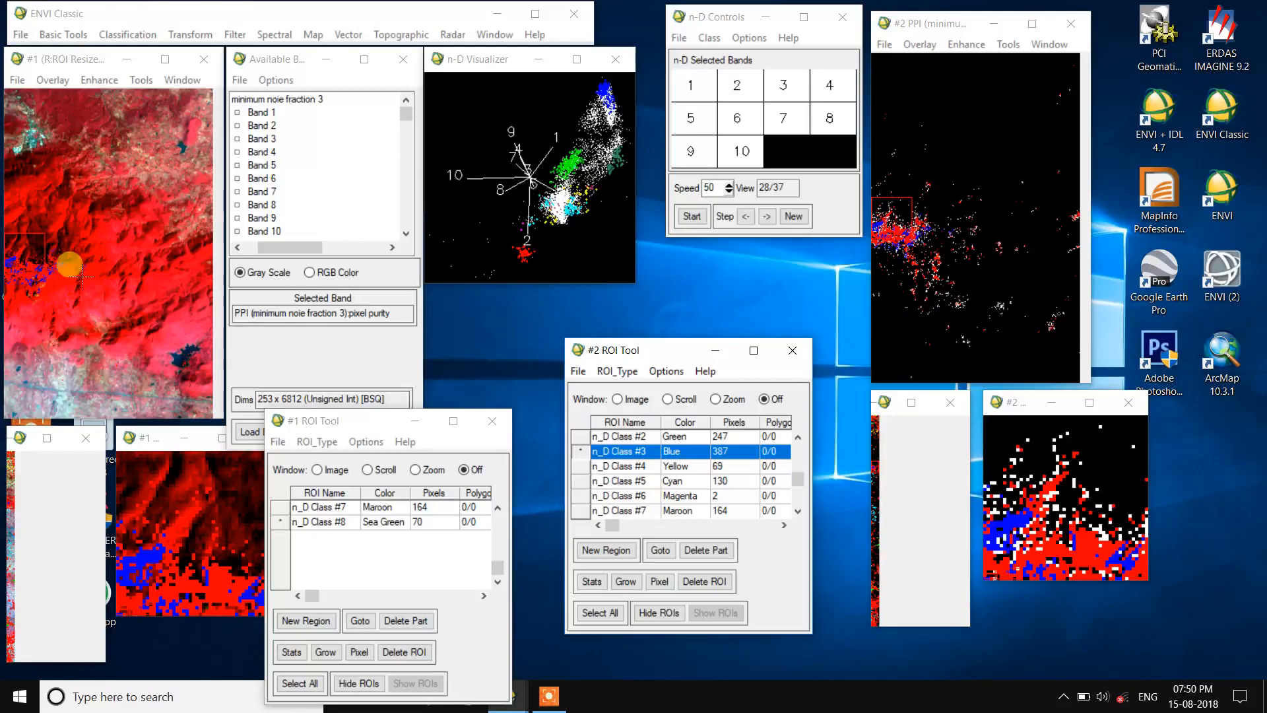
Step: Add a new region in the #2 ROI Tool and draw a polygon around the n_D Class #3 cluster in the #1 Image window
click(618, 551)
click(581, 511)
click(153, 304)
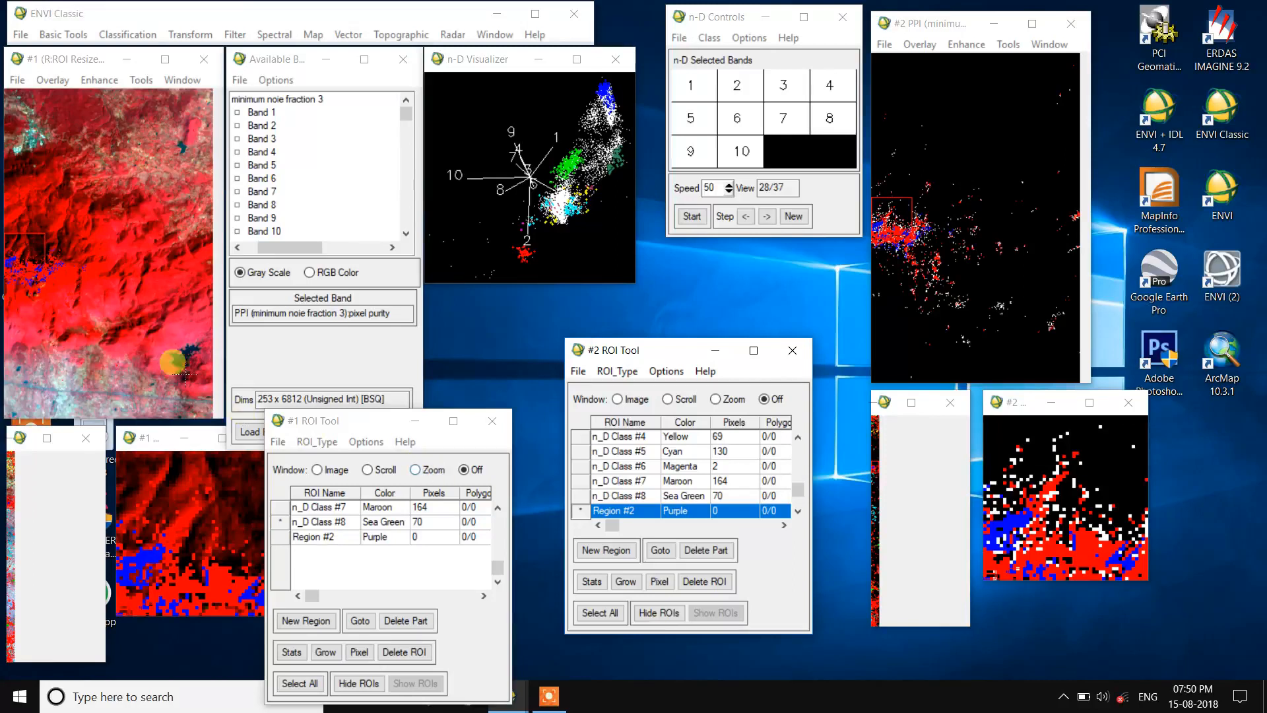
click(318, 470)
mouse_move(36, 291)
mouse_down()
mouse_move(12, 250)
mouse_move(60, 242)
mouse_move(77, 272)
mouse_move(29, 290)
mouse_up()
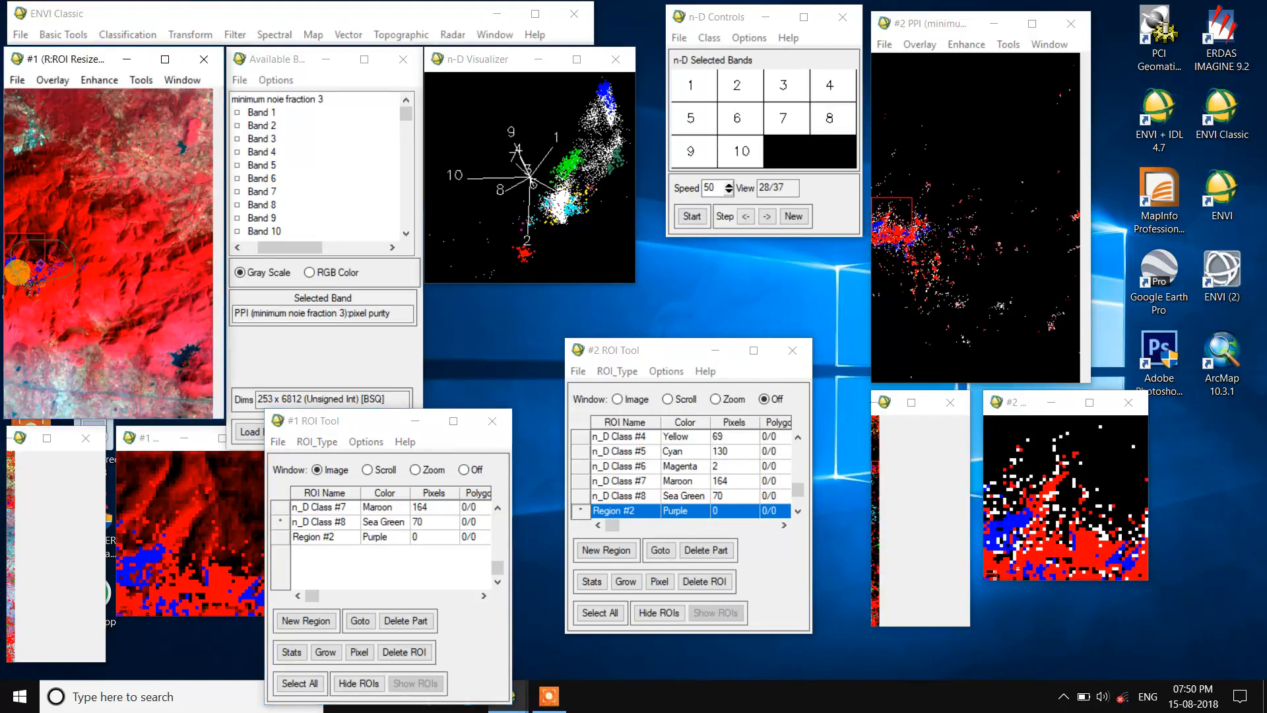
right_click(28, 283)
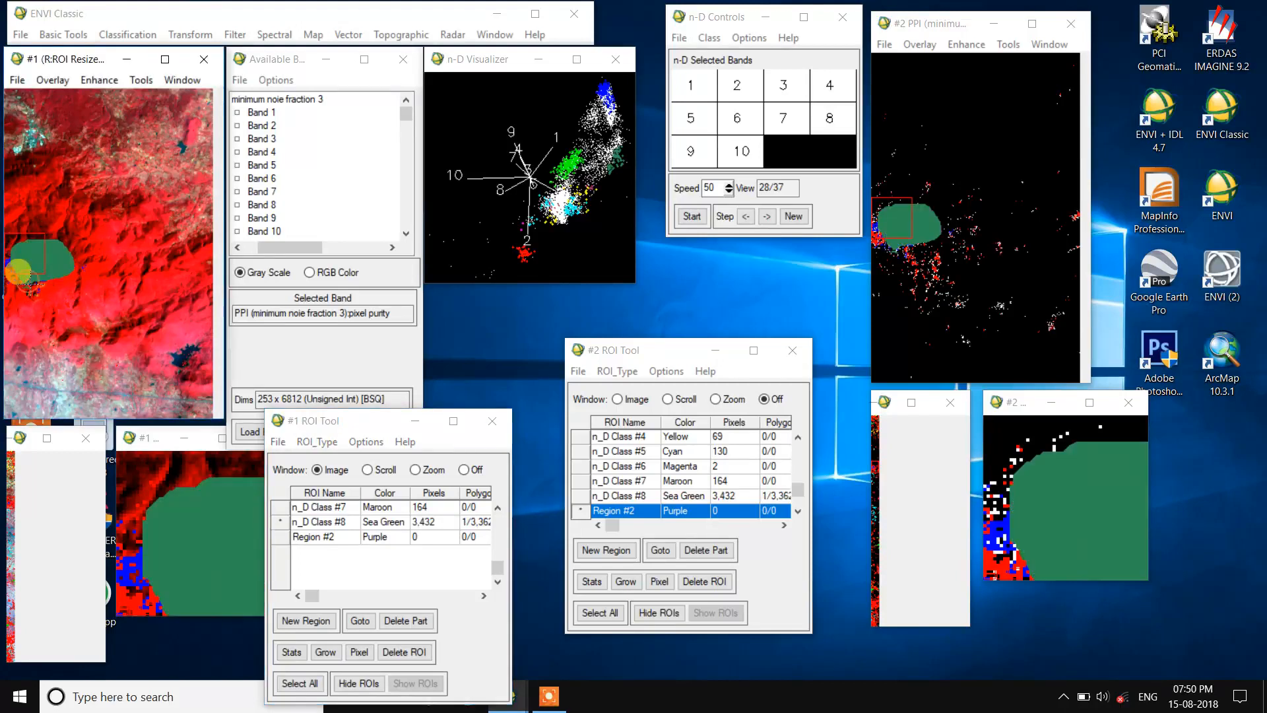
Step: Rename Region #2 as vegitation and set its color to Green
click(637, 512)
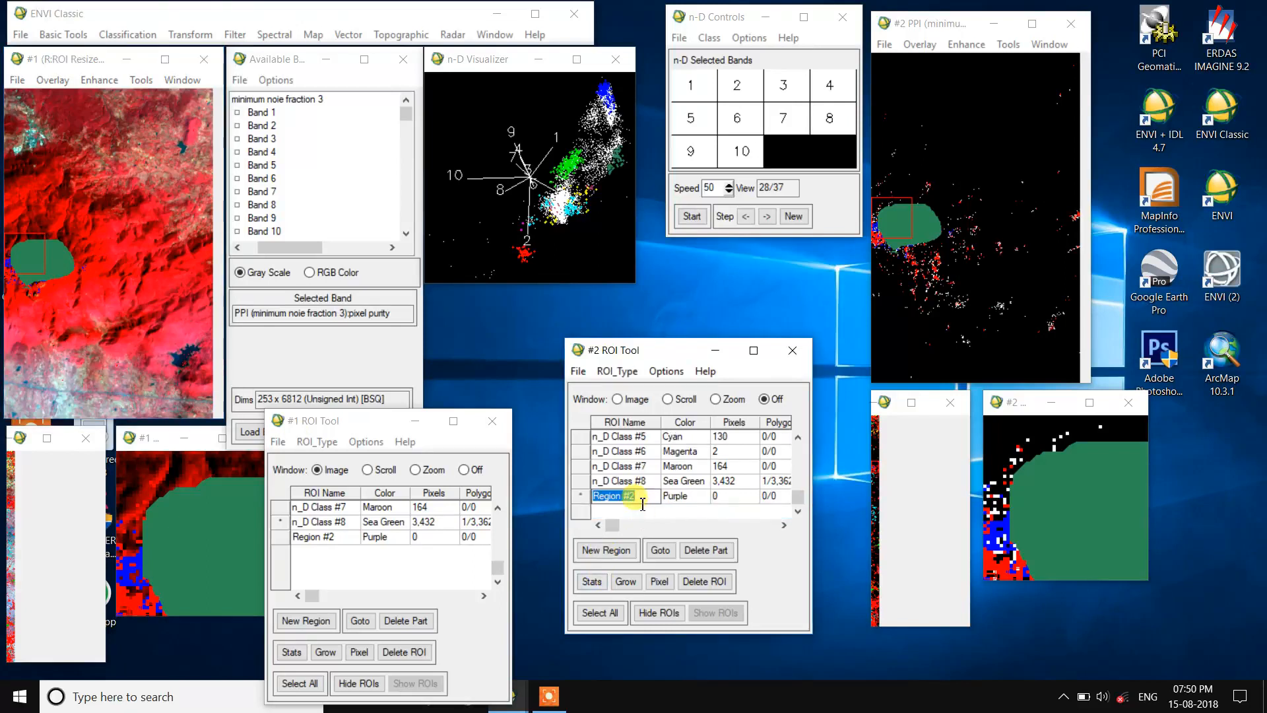
text(ve)
right_click(681, 500)
mouse_move(706, 533)
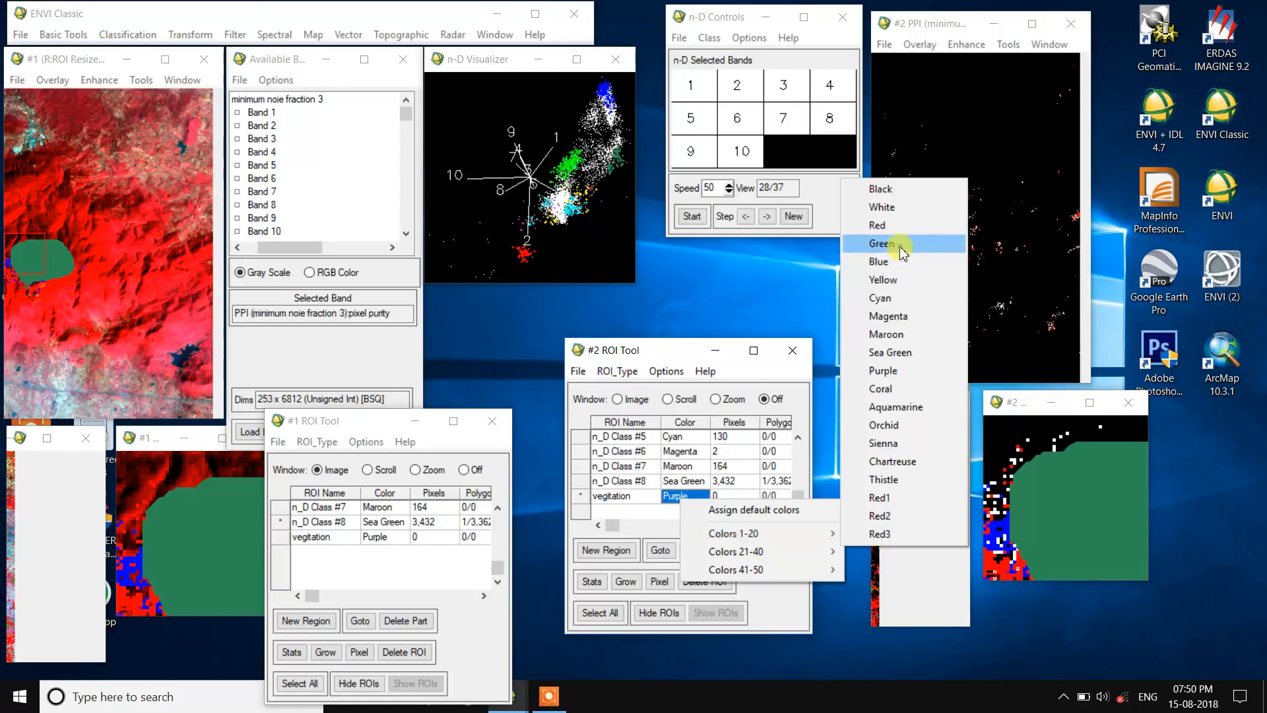
click(884, 244)
Step: Turn off ROI drawing in the #1 ROI Tool and go to the n_D Class #7 pixels from the #2 ROI Tool
scroll(602, 511, up, 1)
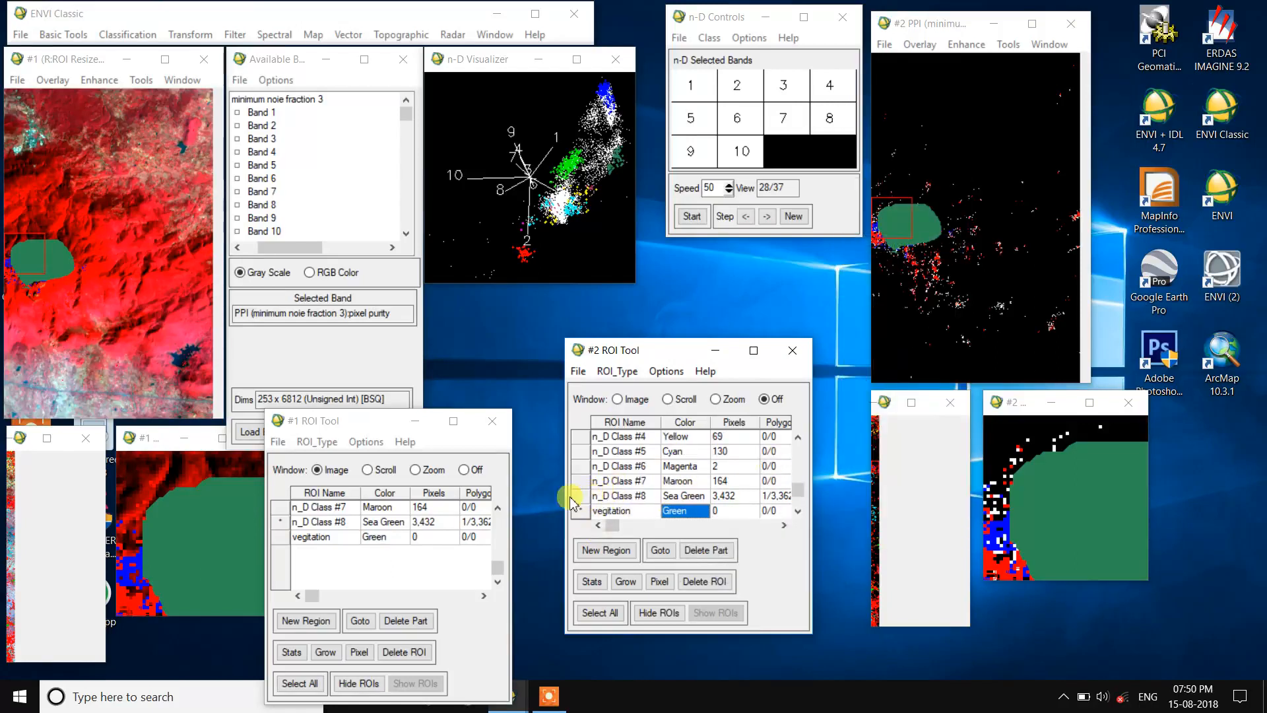
click(464, 469)
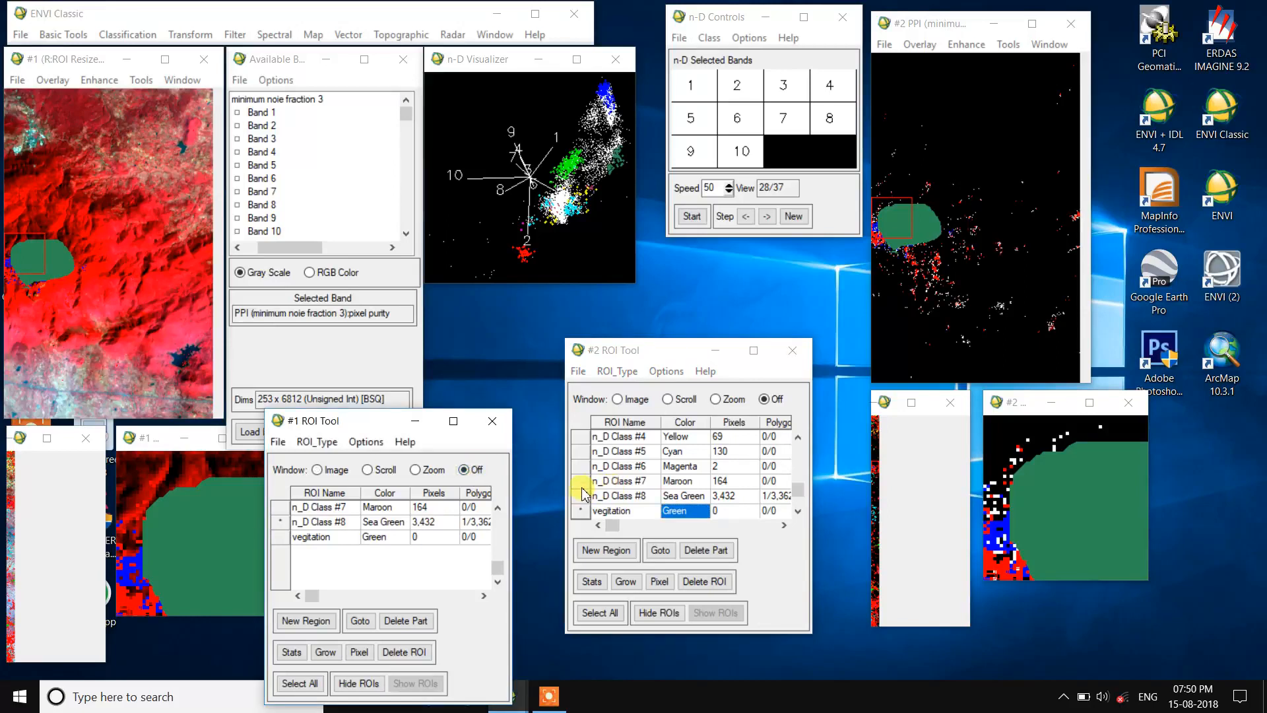
click(582, 481)
click(660, 550)
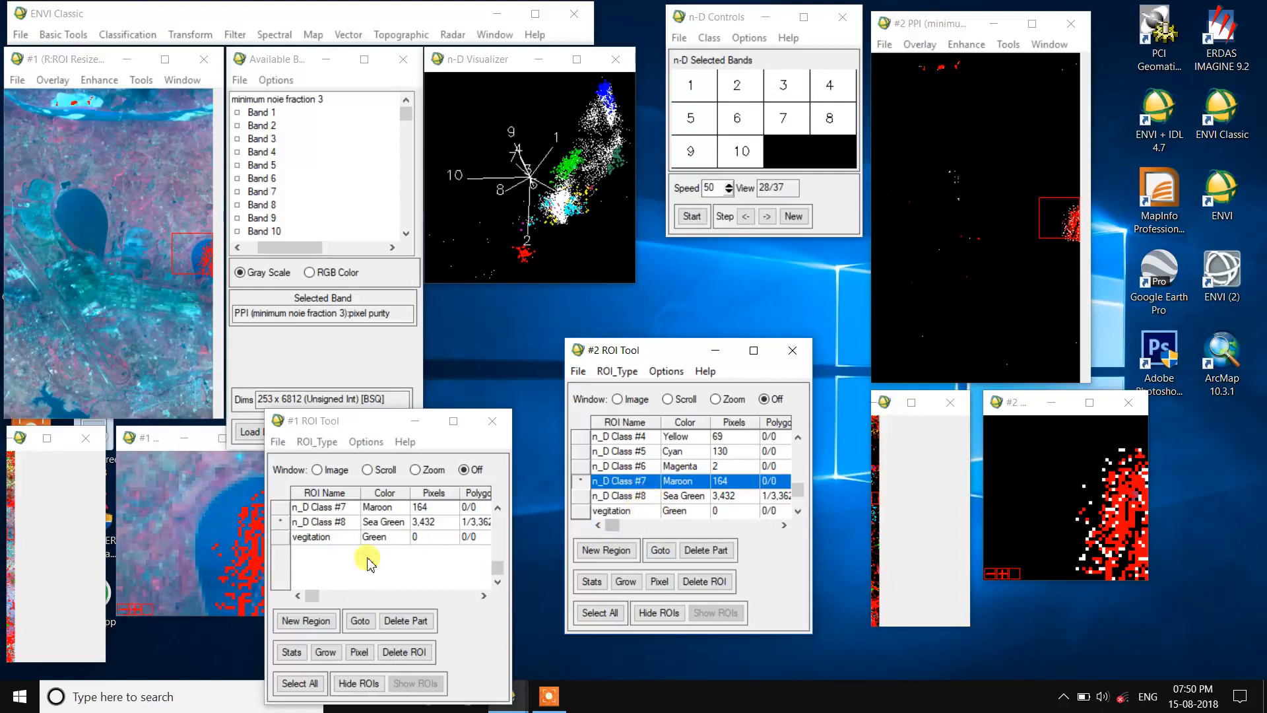
Step: Add a new region in the #2 ROI Tool and draw a polygon around the red pixel cluster beside the waterbody in the #1 Zoom window
click(192, 271)
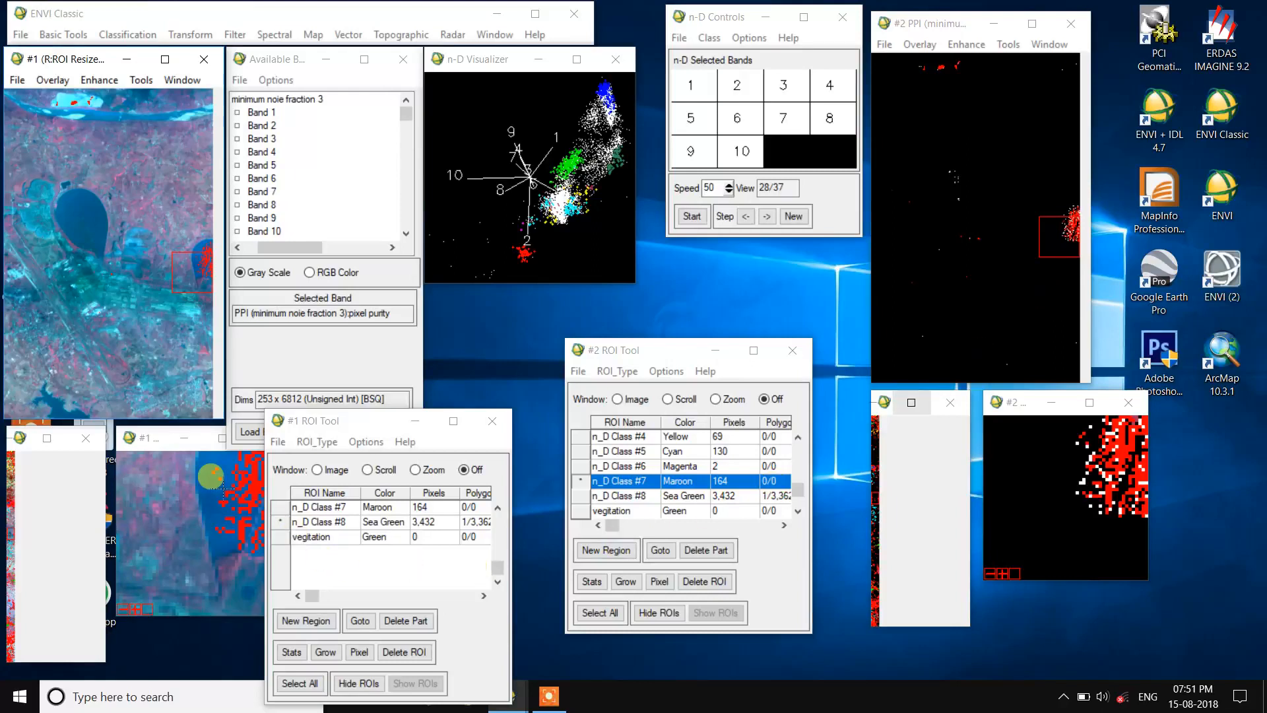
click(620, 552)
click(581, 510)
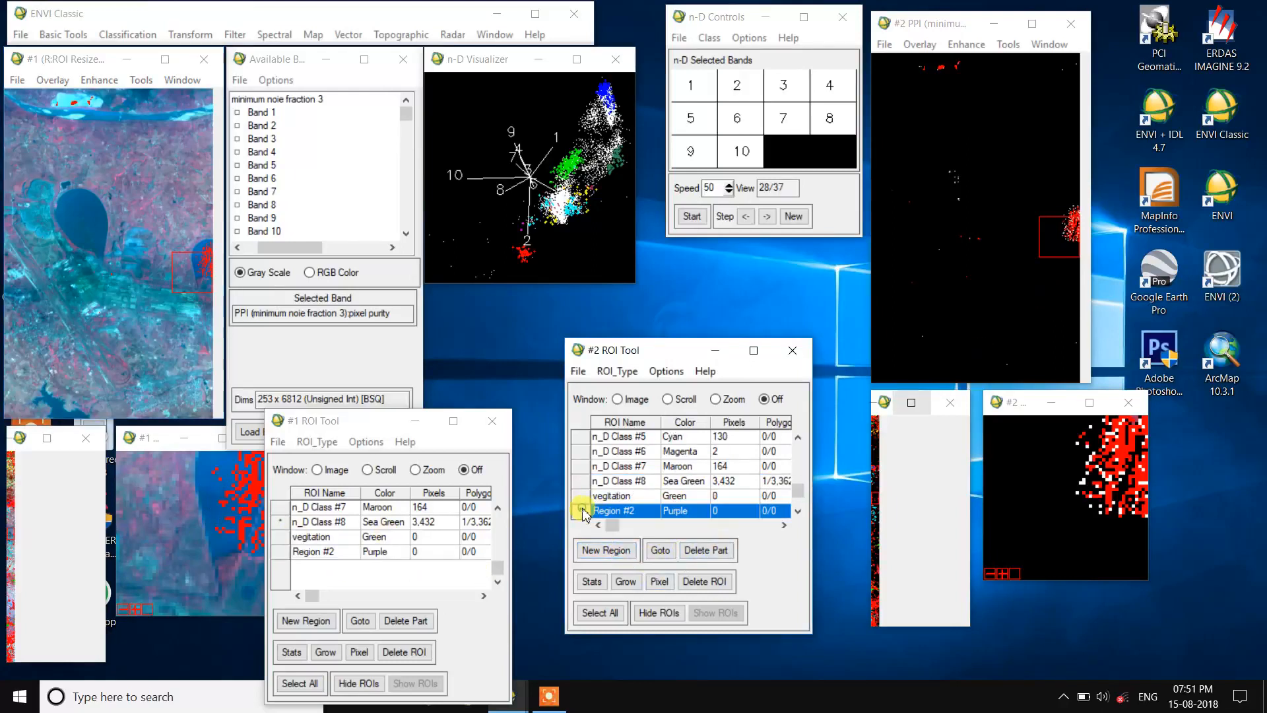
click(415, 470)
click(225, 511)
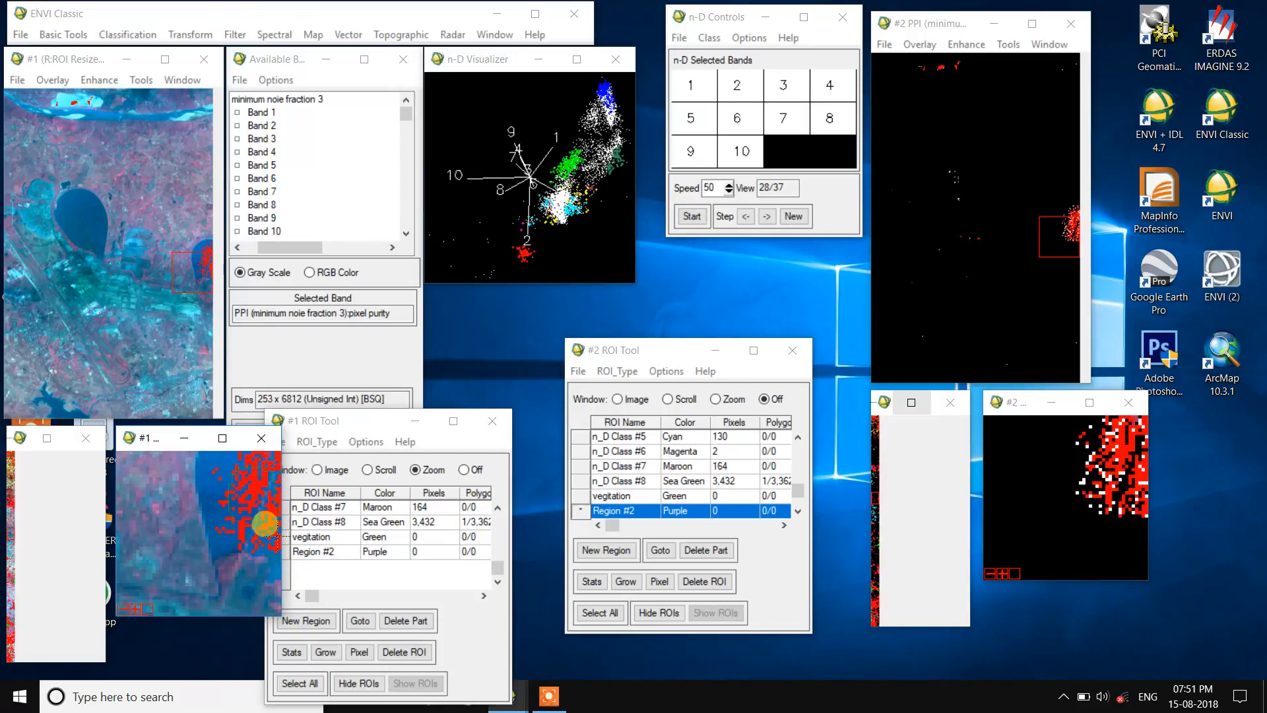
right_click(237, 492)
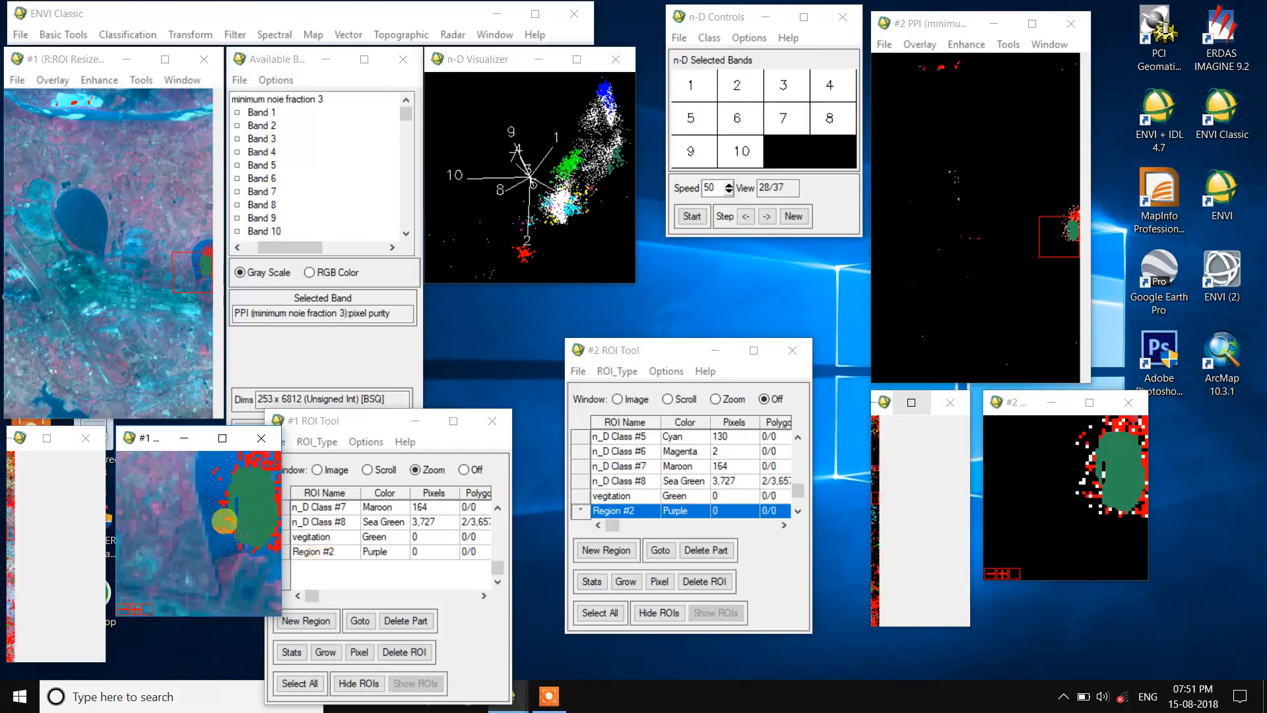
Step: Rename Region #2 as waterbody and set its color to Blue
click(646, 512)
click(647, 514)
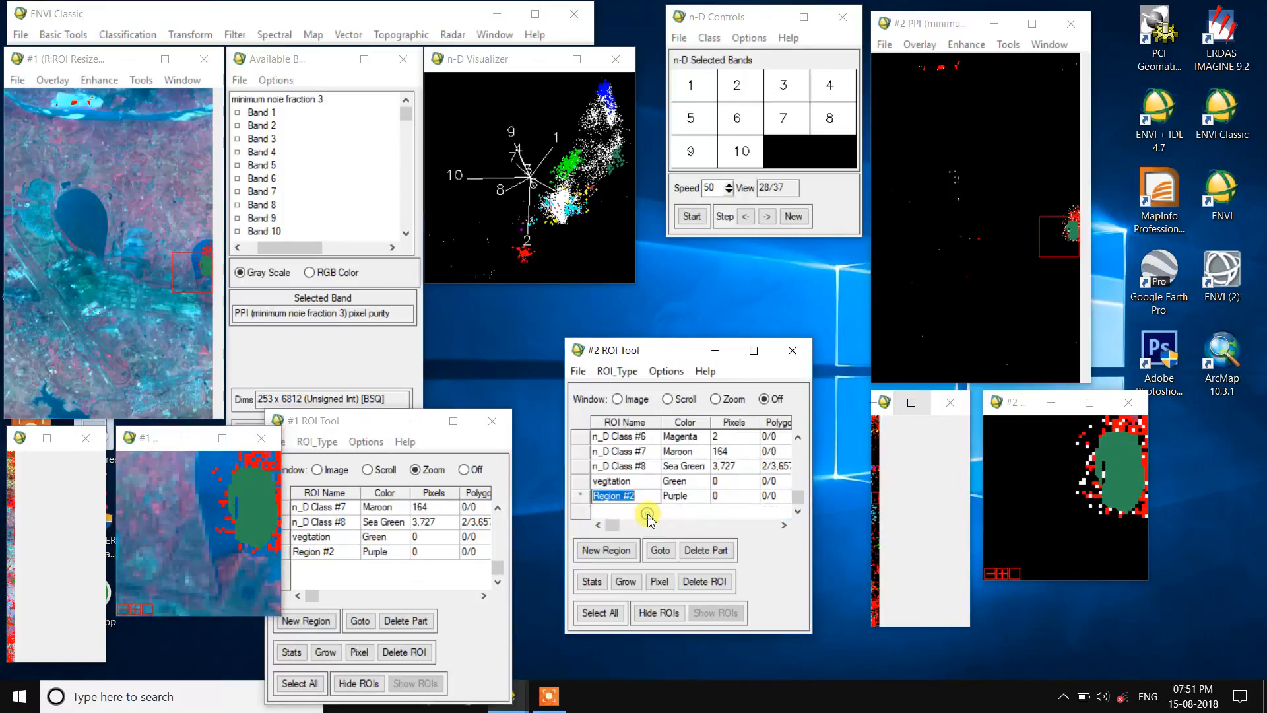
text(waterbody)
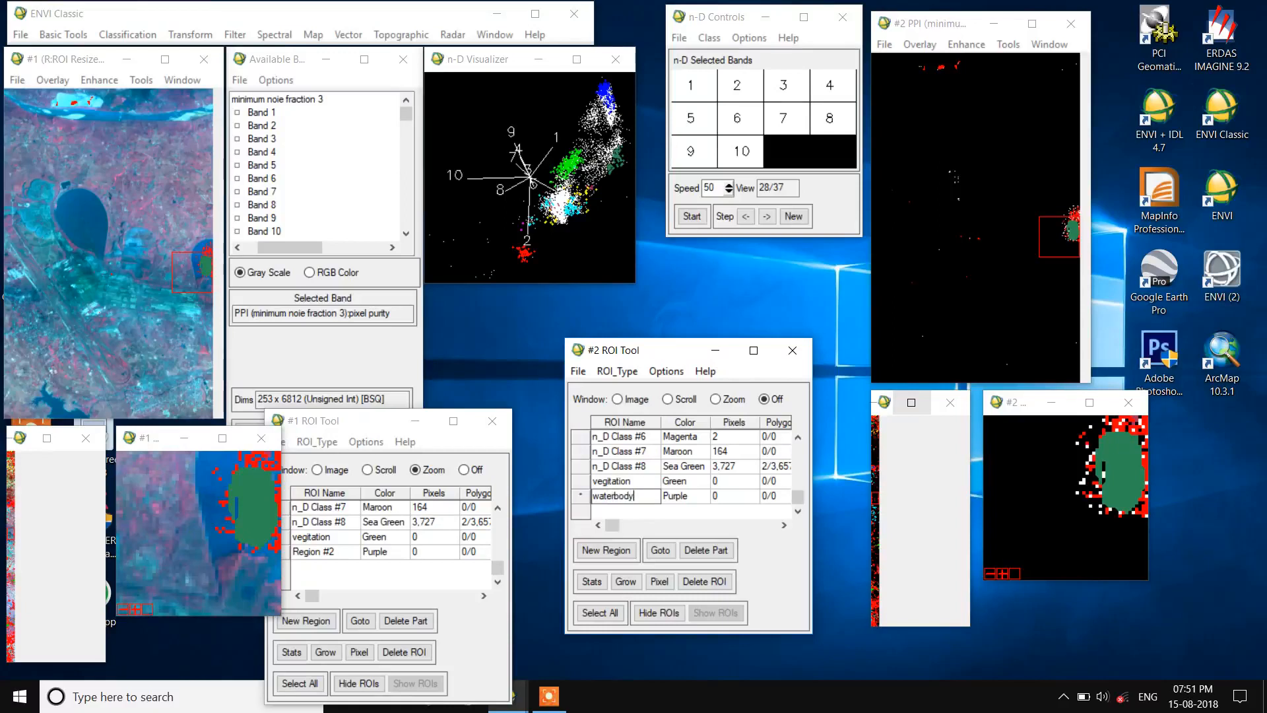
right_click(681, 496)
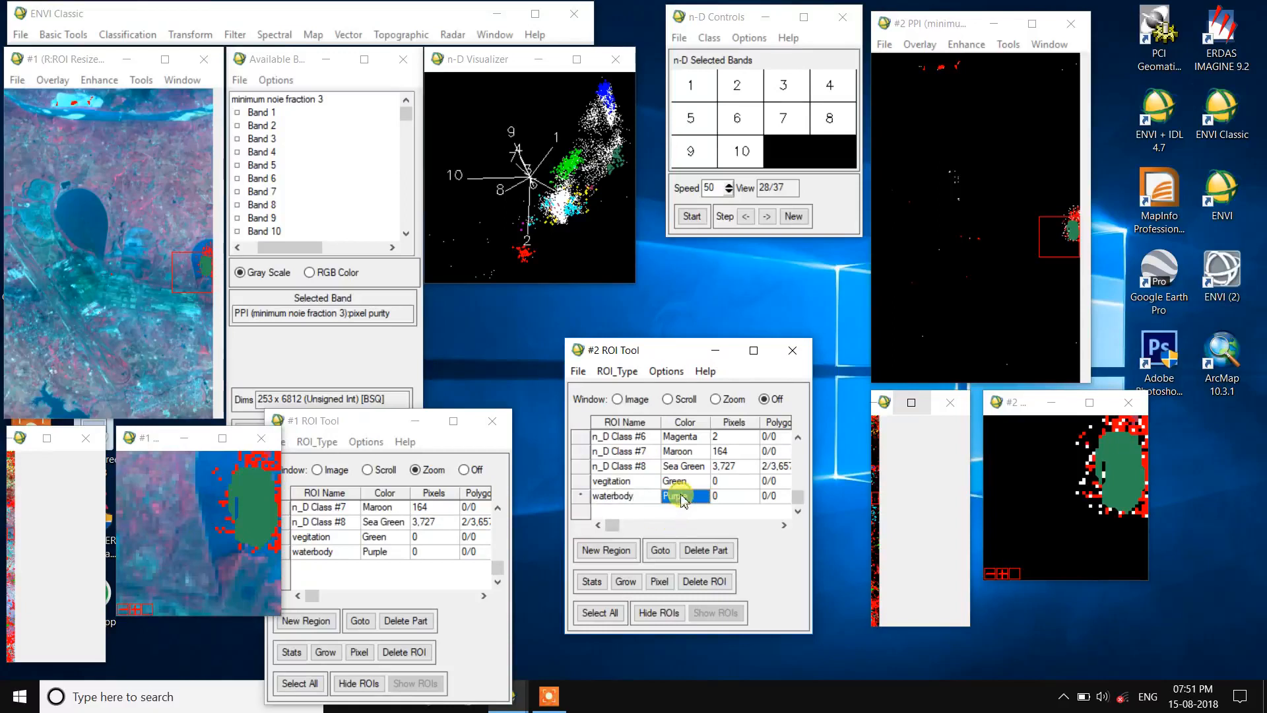
mouse_move(750, 532)
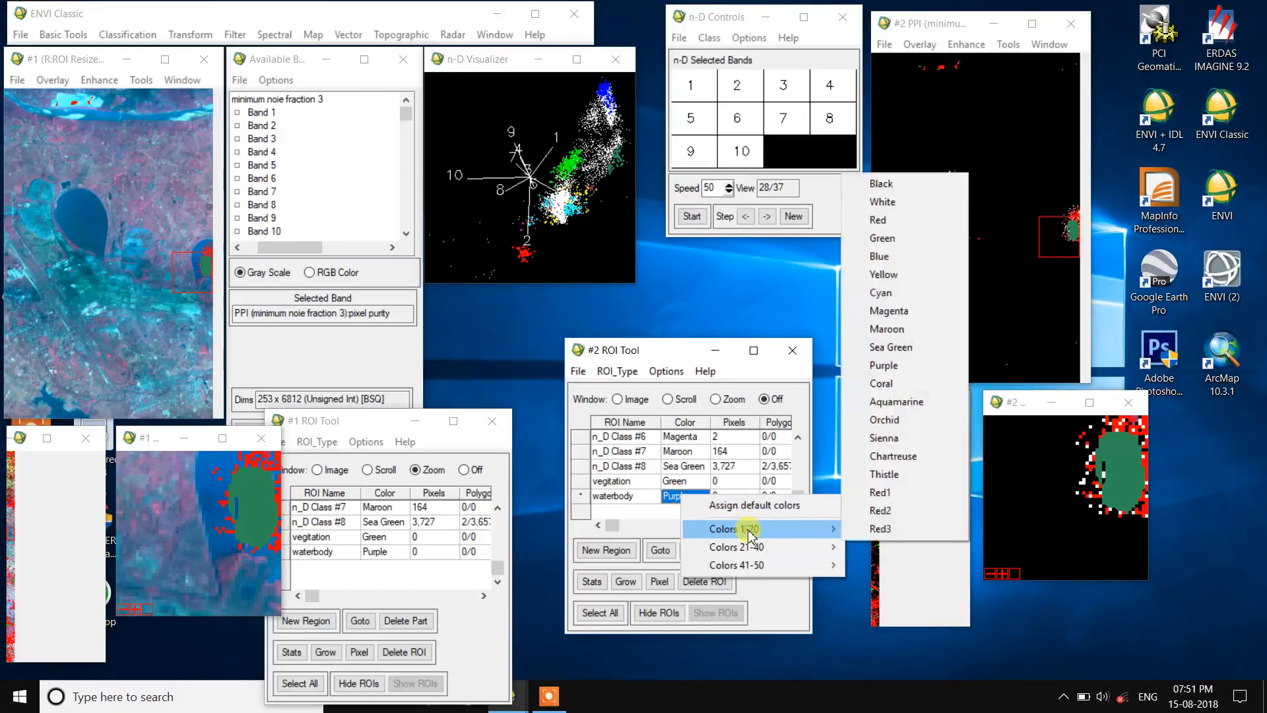
click(870, 253)
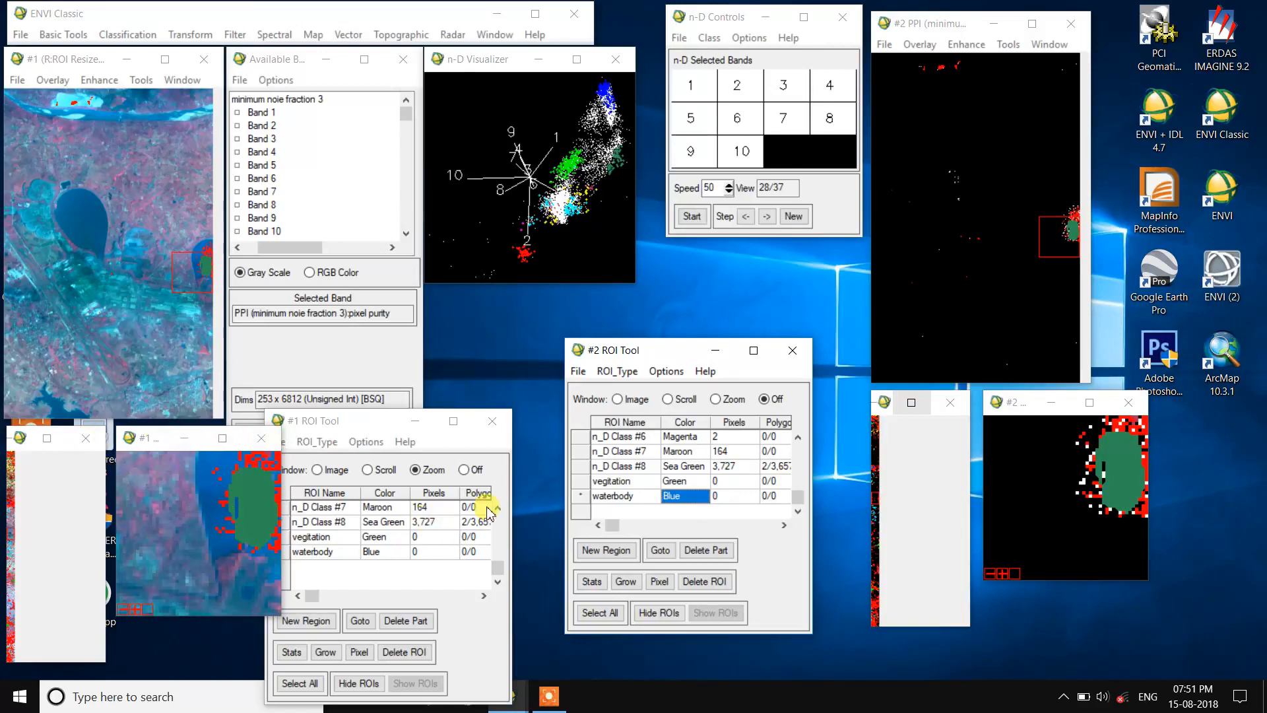
Step: Delete the n_D Class #8, n_D Class #7 and n_D Class #6 ROIs in the #2 ROI Tool
click(583, 466)
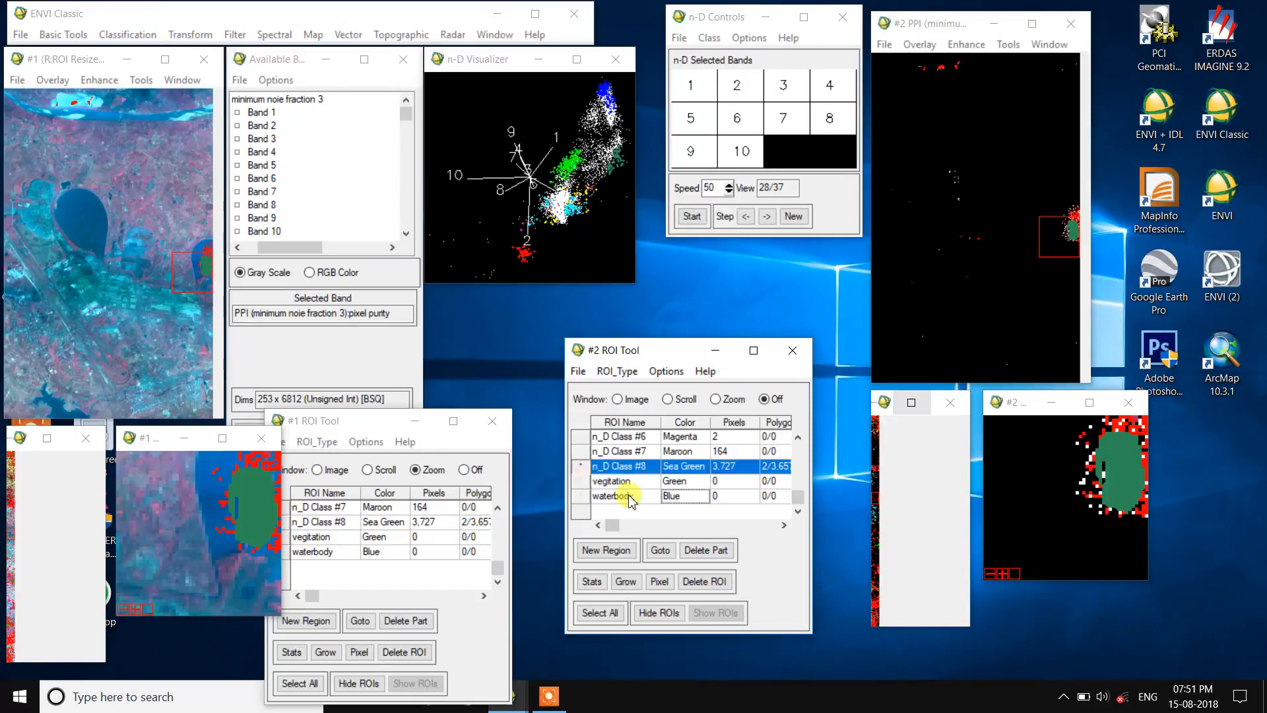
click(702, 582)
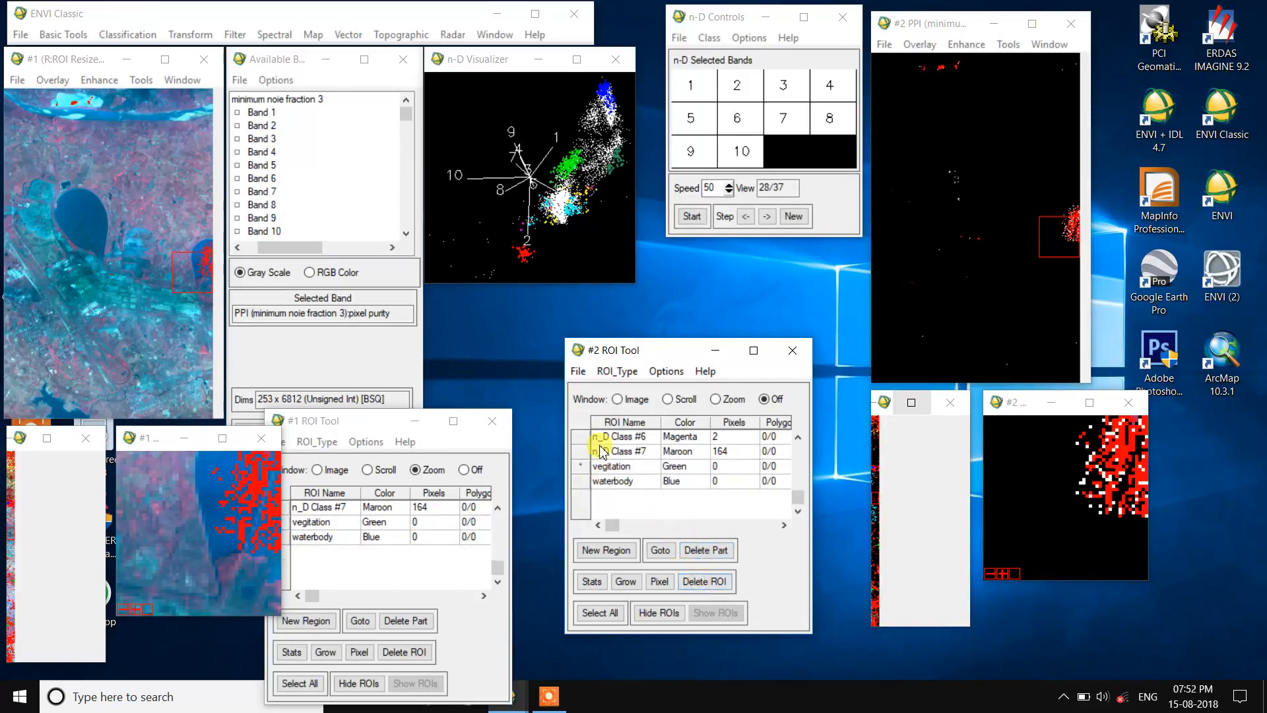
click(599, 451)
click(702, 580)
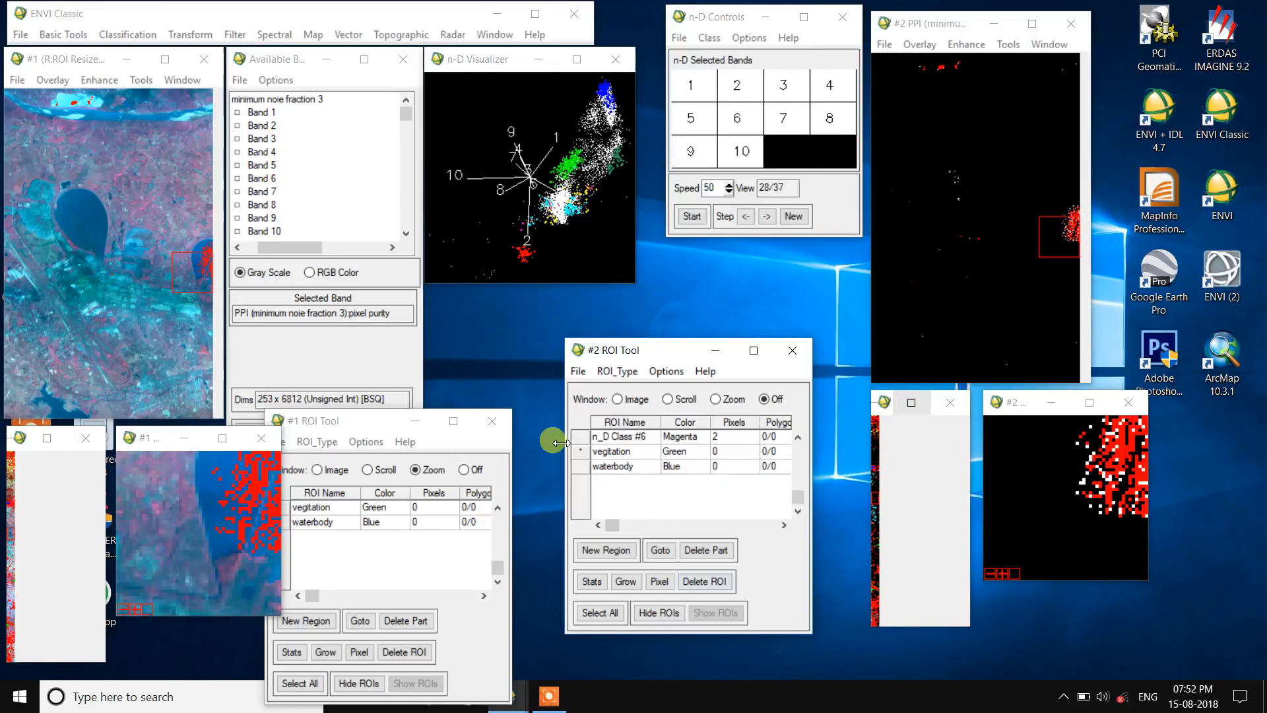
click(582, 436)
click(703, 581)
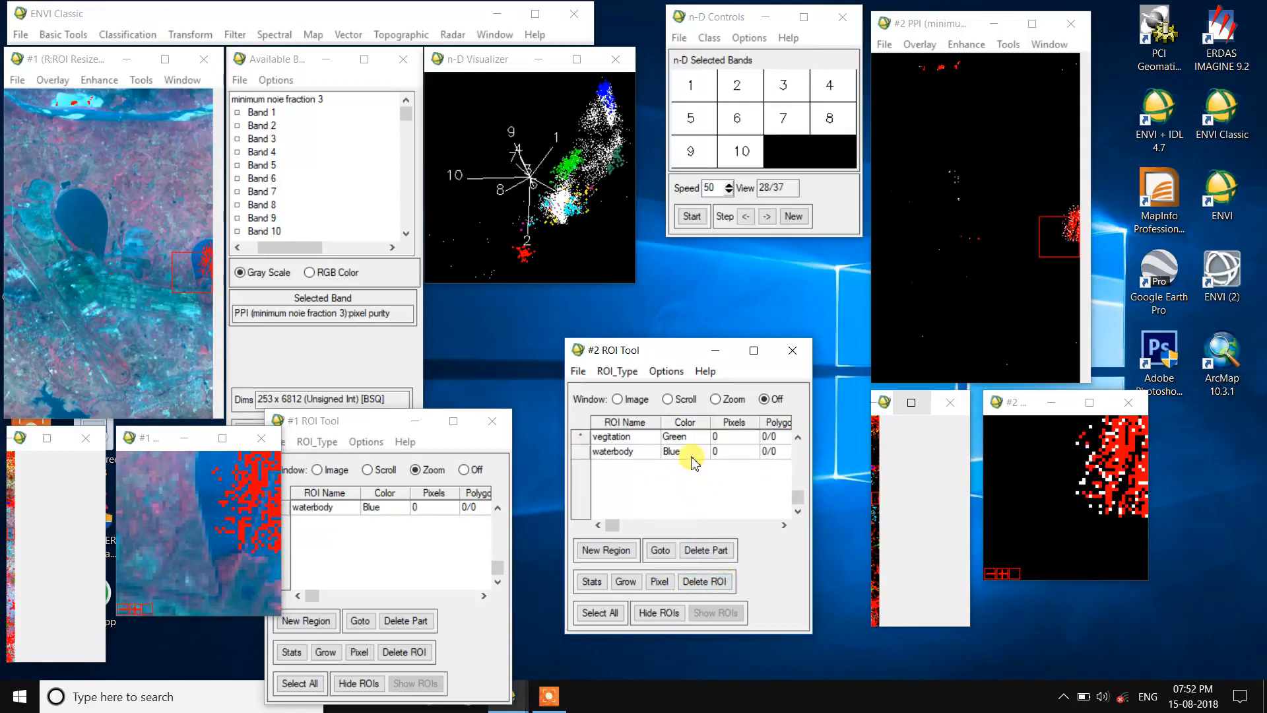
Step: Delete the n_D Class #1 through n_D Class #5 ROIs, keeping the threshold, vegitation and waterbody regions
click(797, 492)
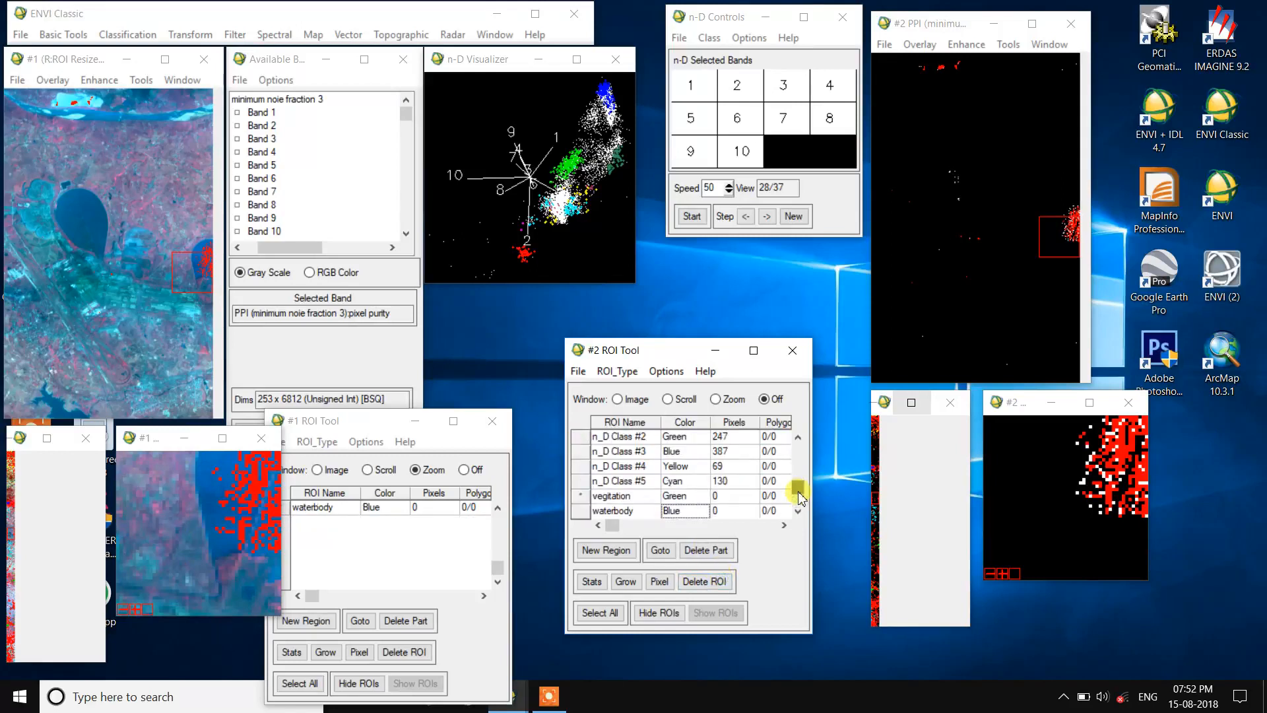
drag(800, 498, 799, 462)
click(596, 452)
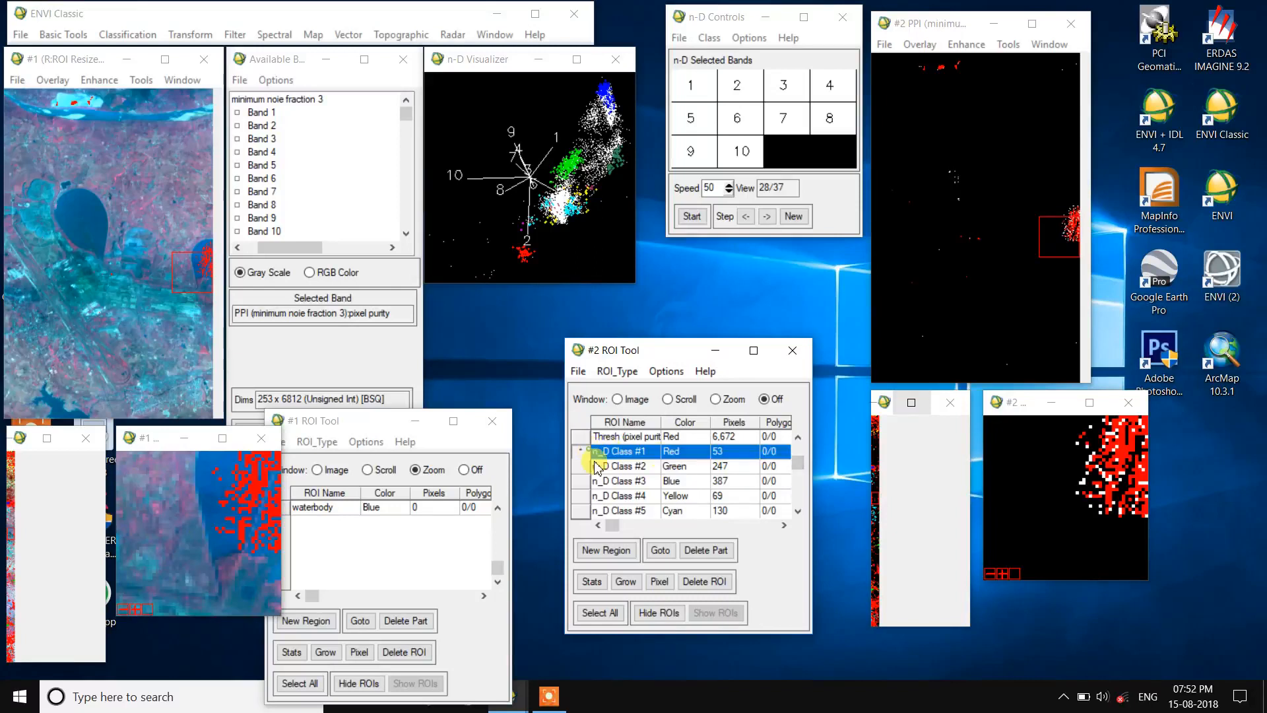
click(704, 581)
click(594, 453)
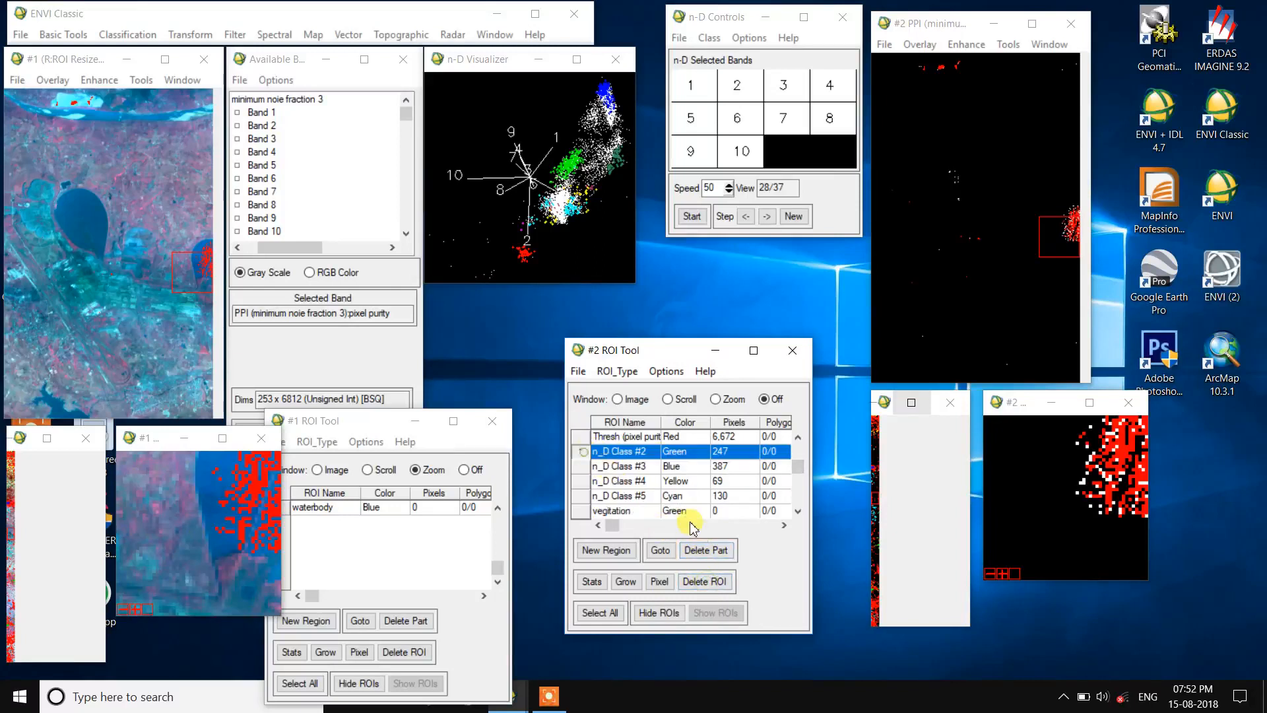
click(703, 581)
click(593, 453)
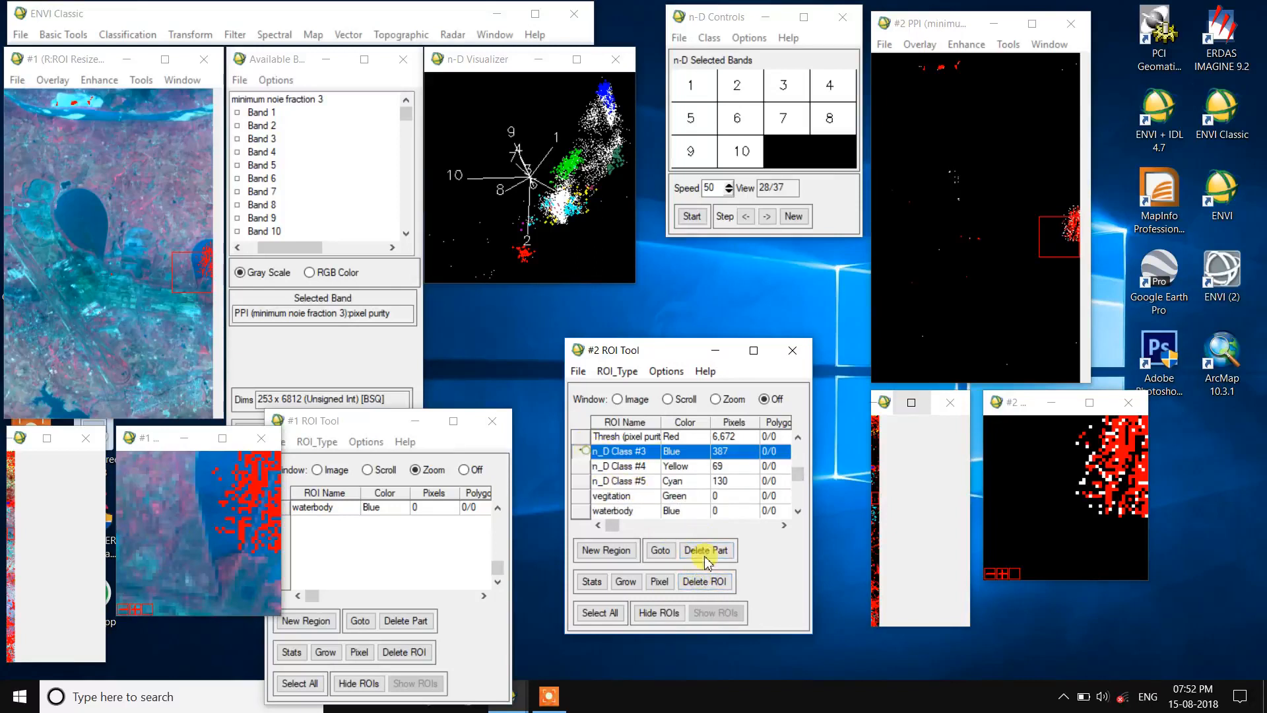
click(703, 582)
click(594, 452)
click(701, 581)
click(594, 453)
click(708, 583)
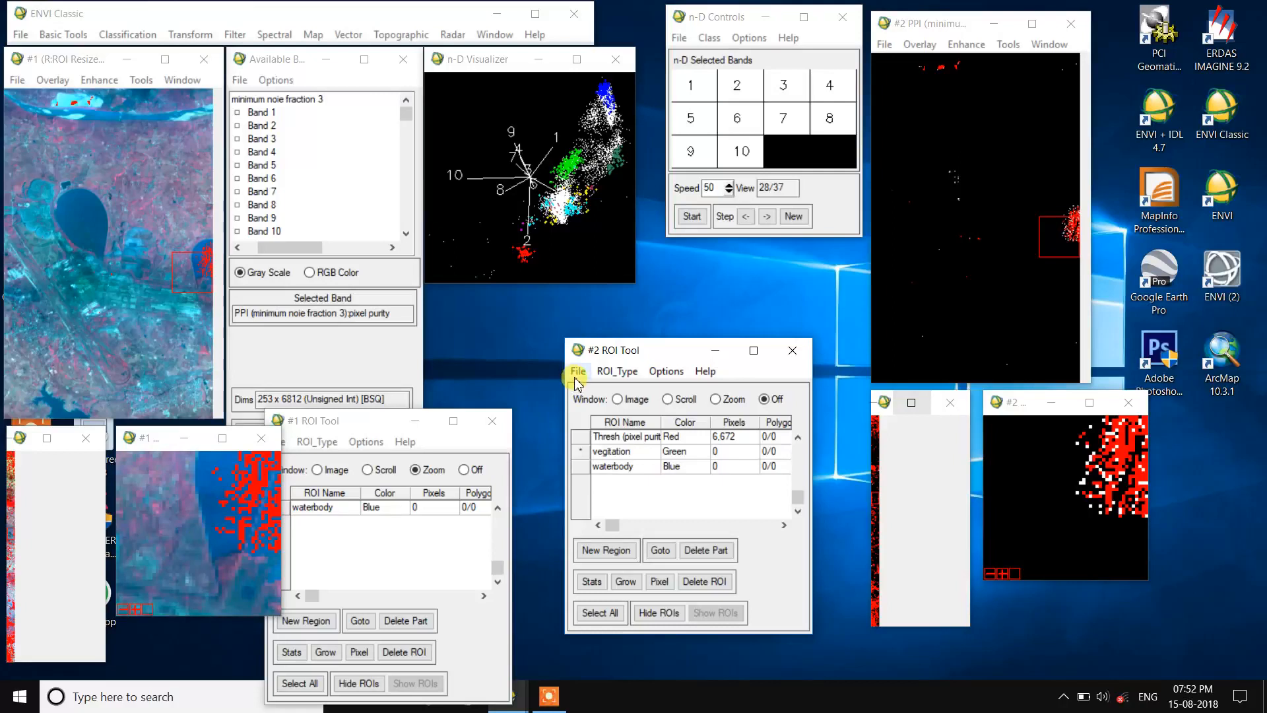
click(498, 554)
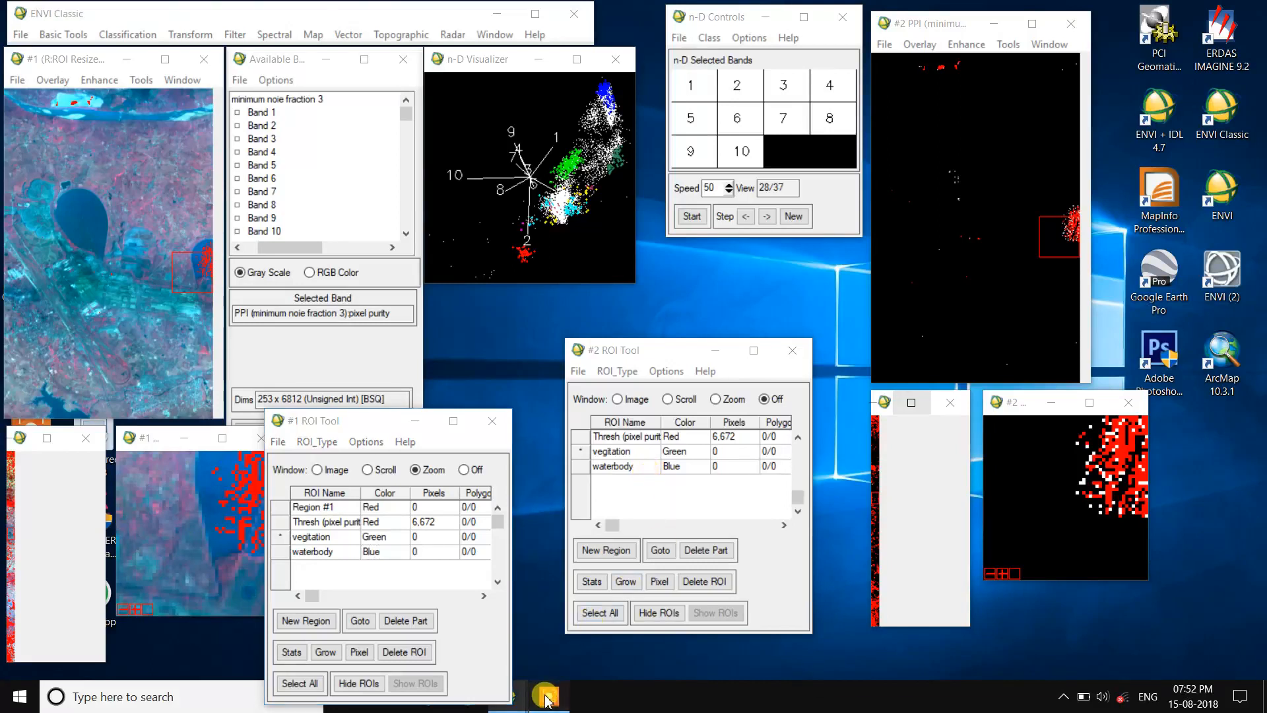
click(549, 695)
click(855, 679)
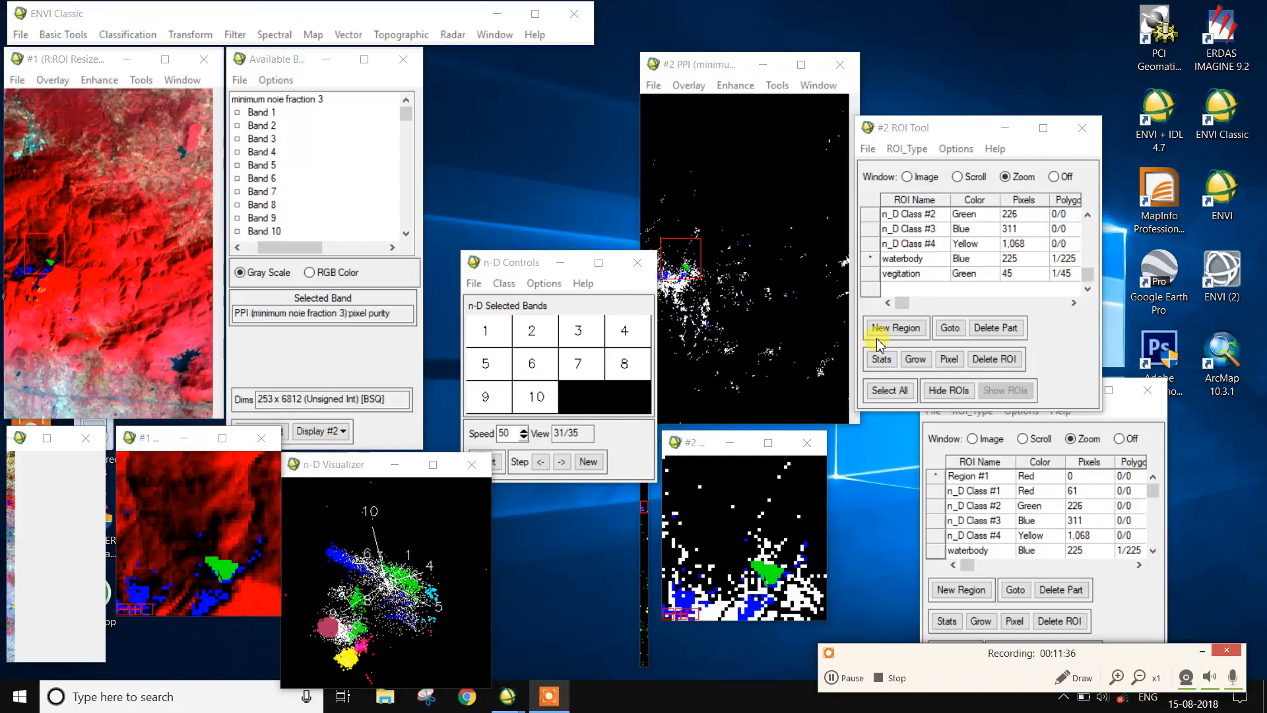
Step: Start saving ROIs from the #2 ROI Tool and select only the waterbody and vegitation regions
click(867, 149)
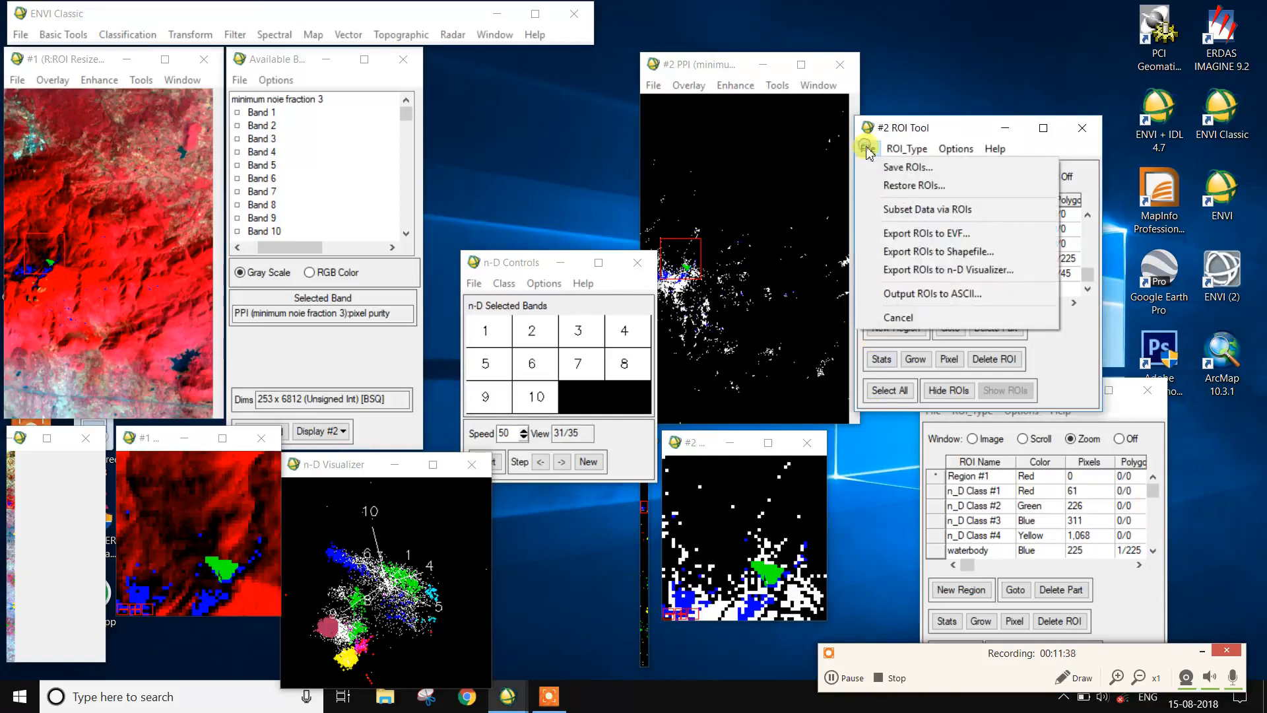
click(875, 165)
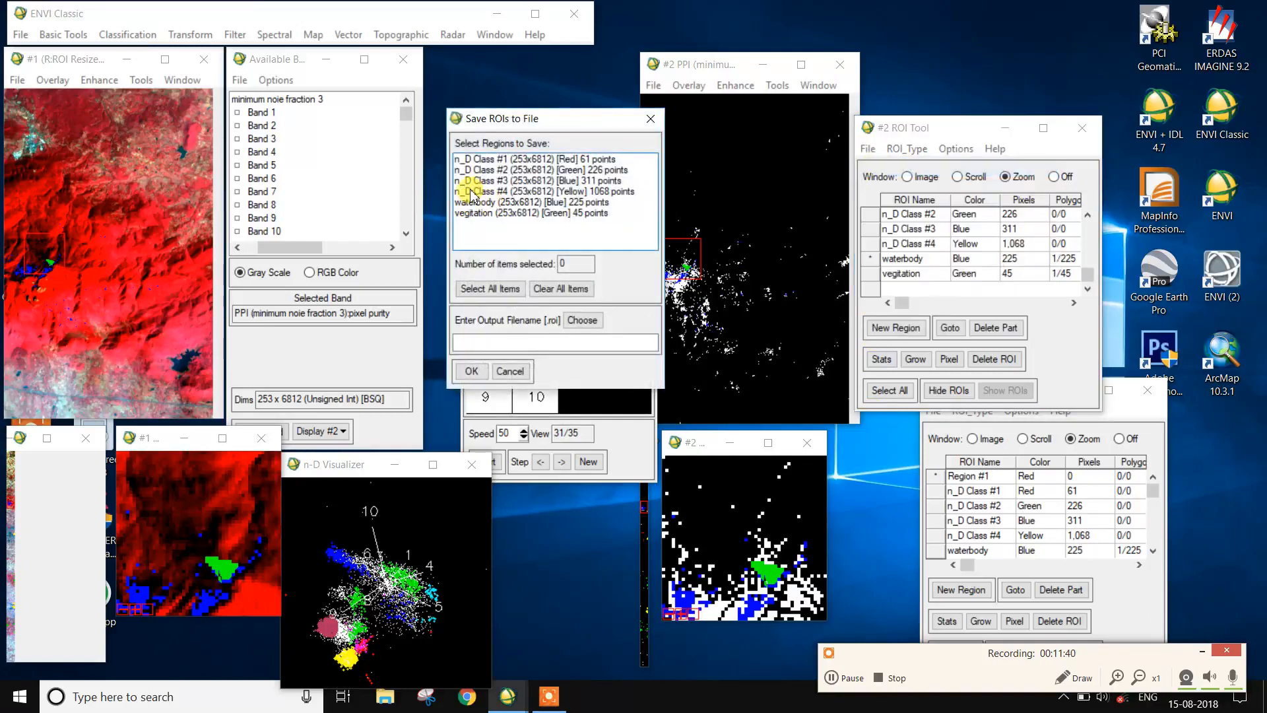
click(492, 289)
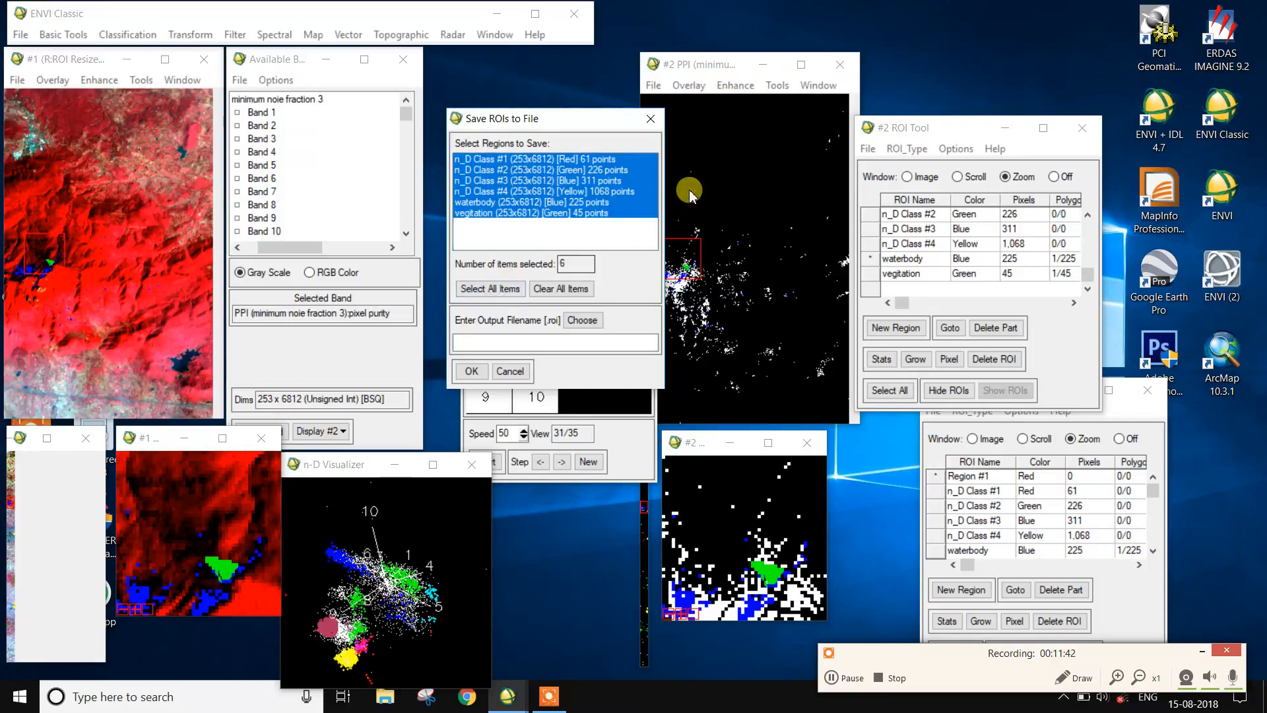
click(602, 159)
click(600, 170)
click(601, 180)
click(617, 191)
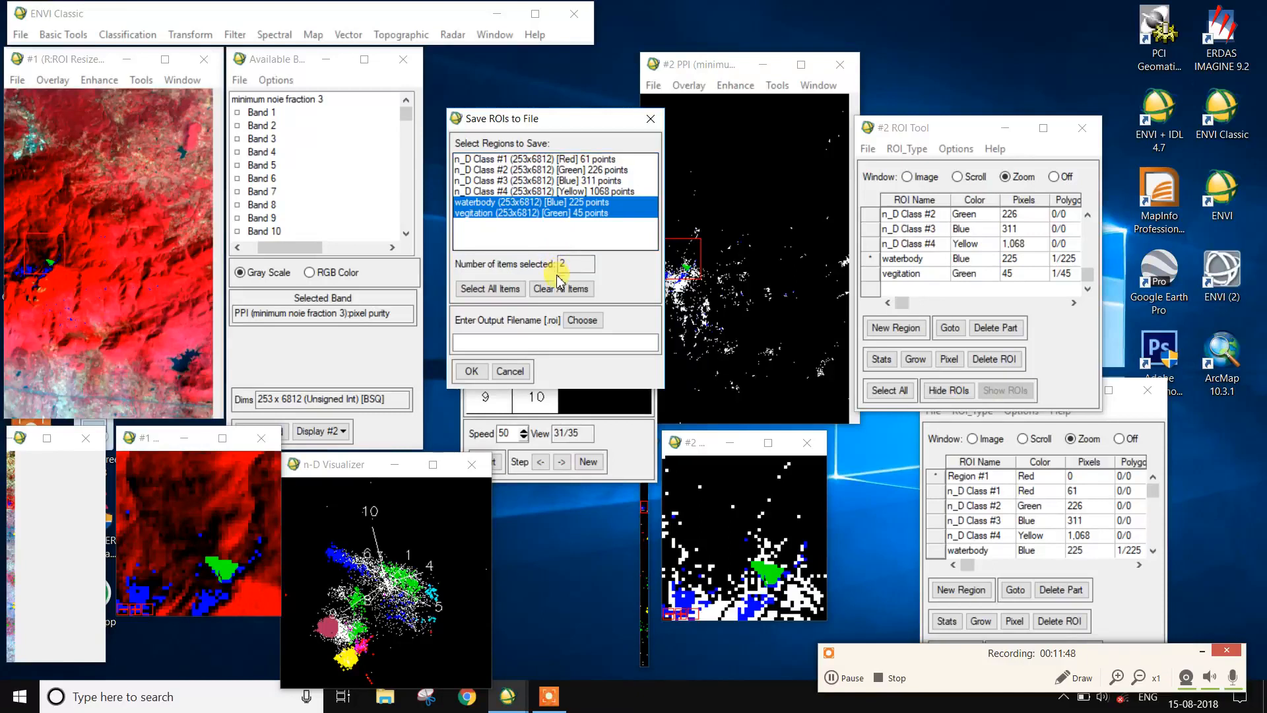
Step: Save the selected regions to an ROI file named roi15 in the hyper folder
click(582, 320)
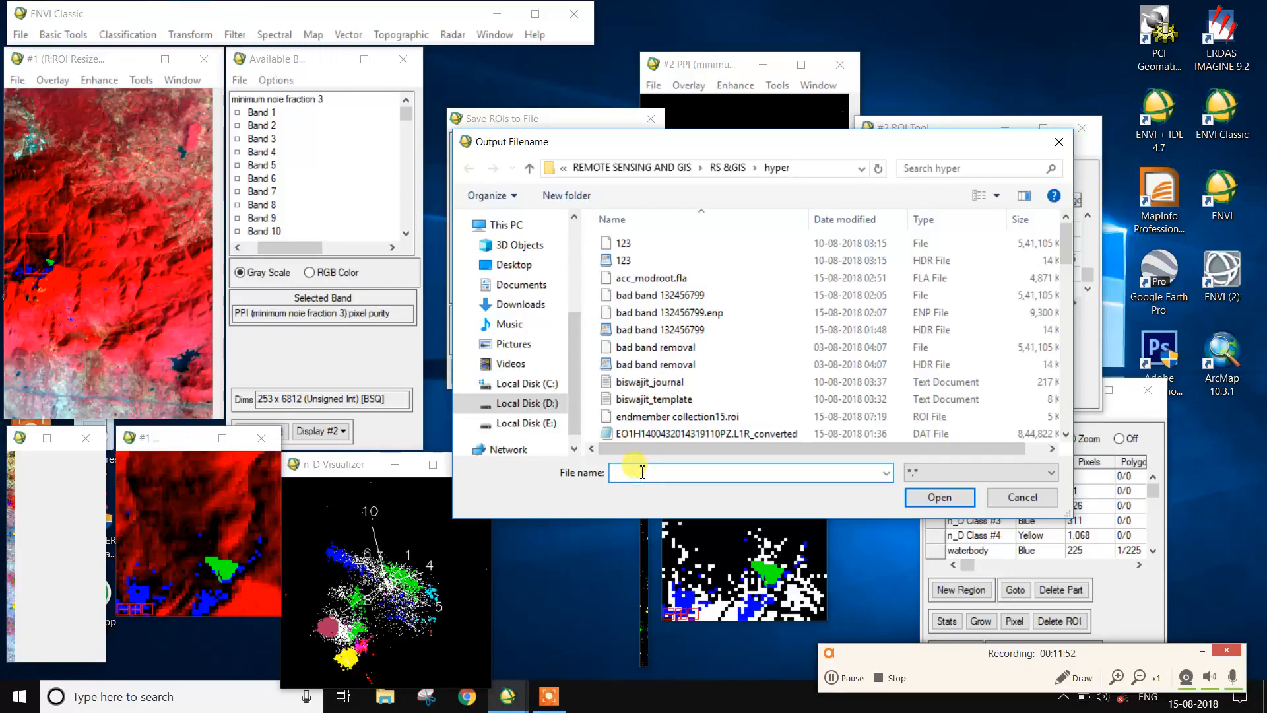
text(roi)
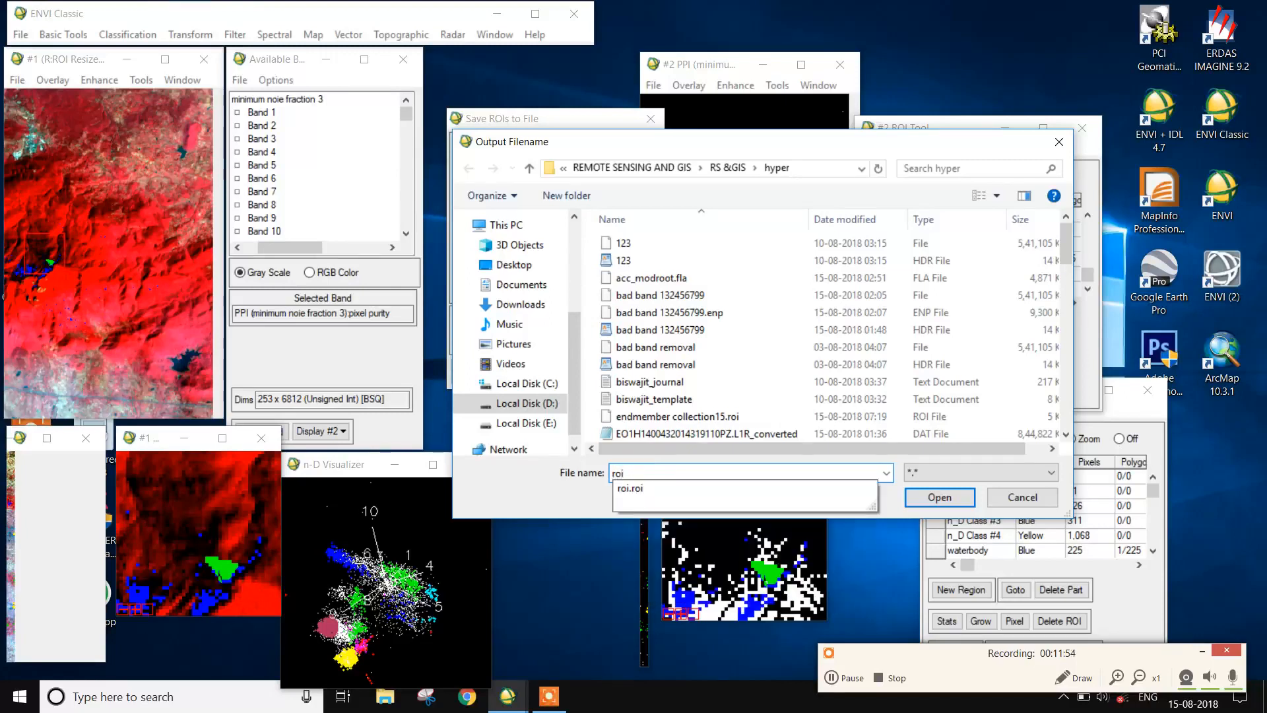
text(15)
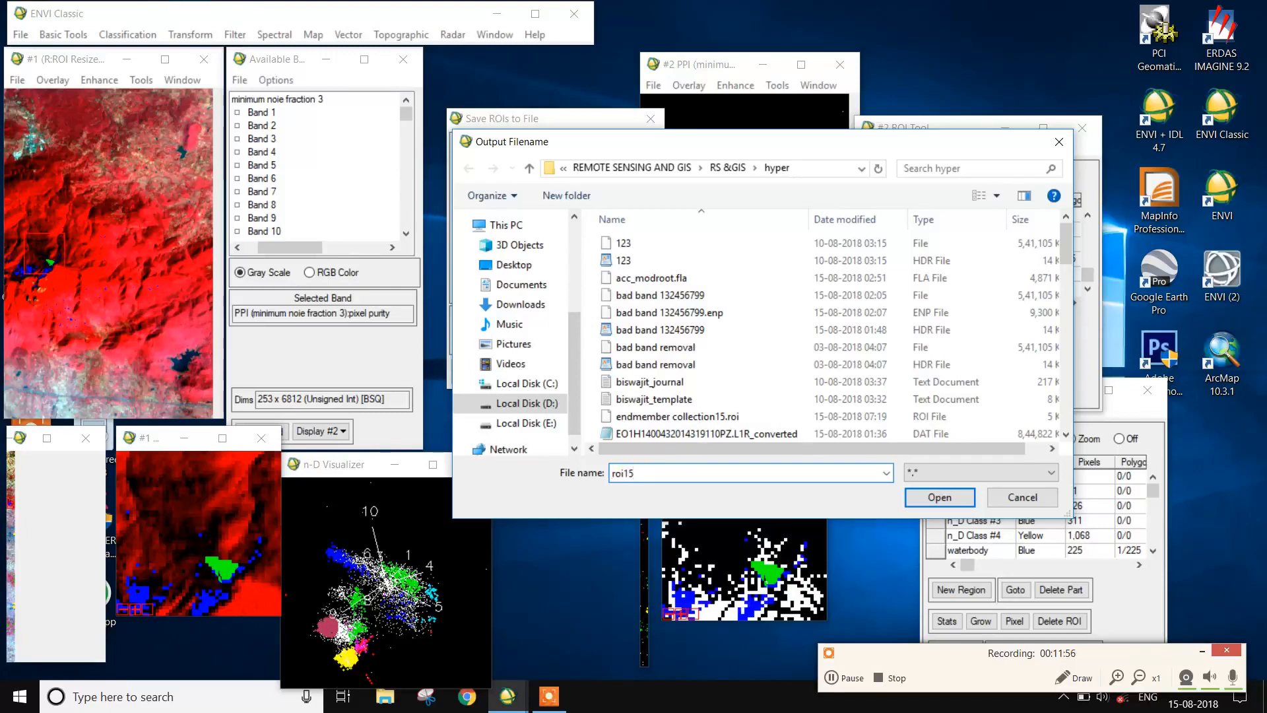
click(939, 496)
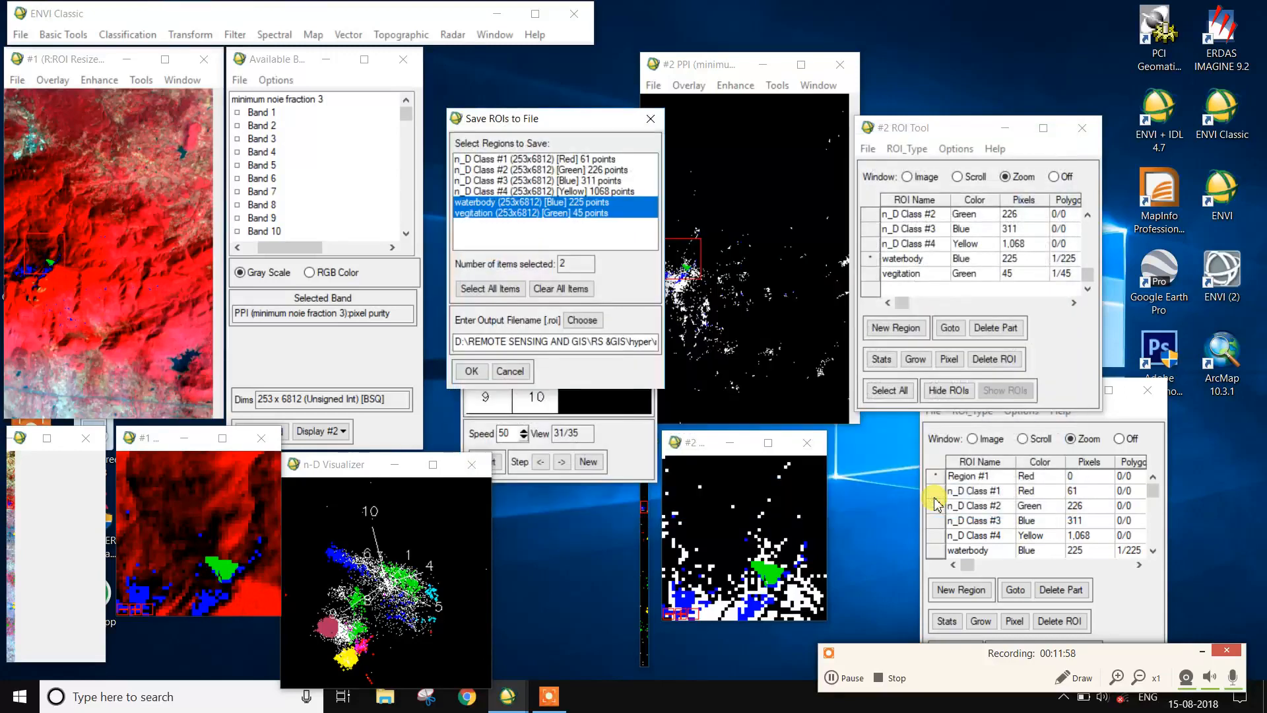
click(471, 372)
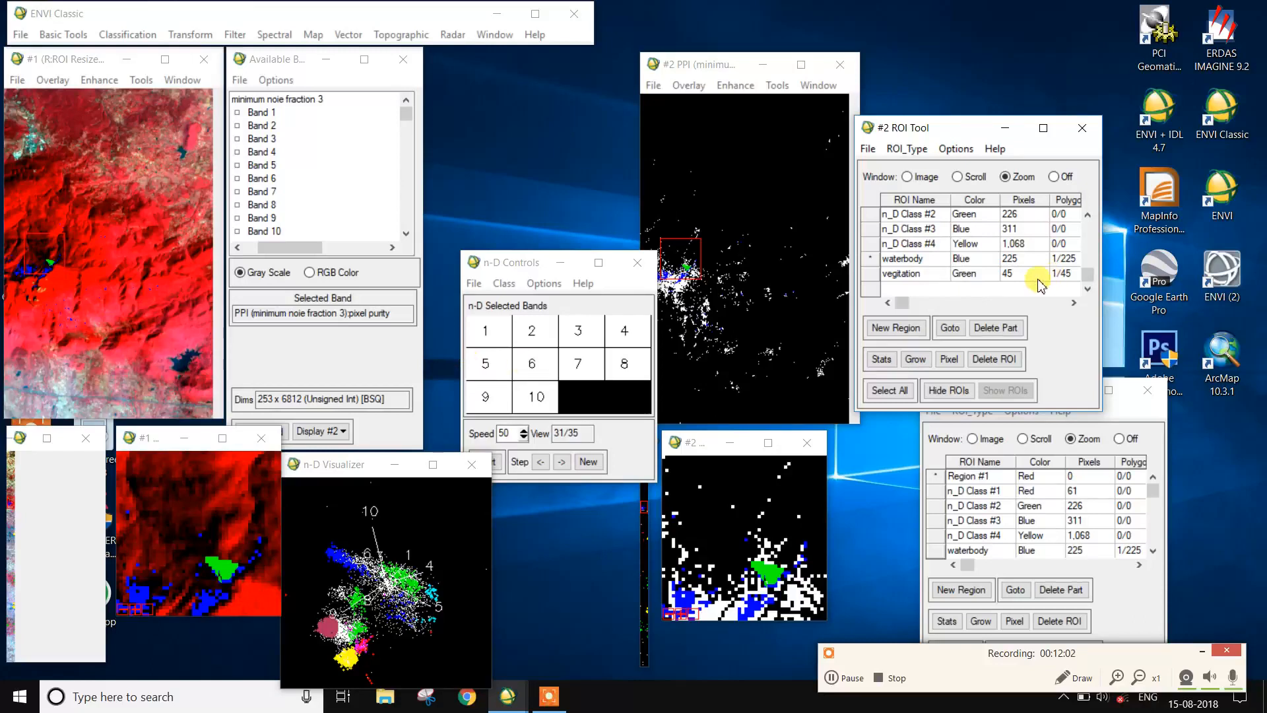
scroll(967, 297, up, 2)
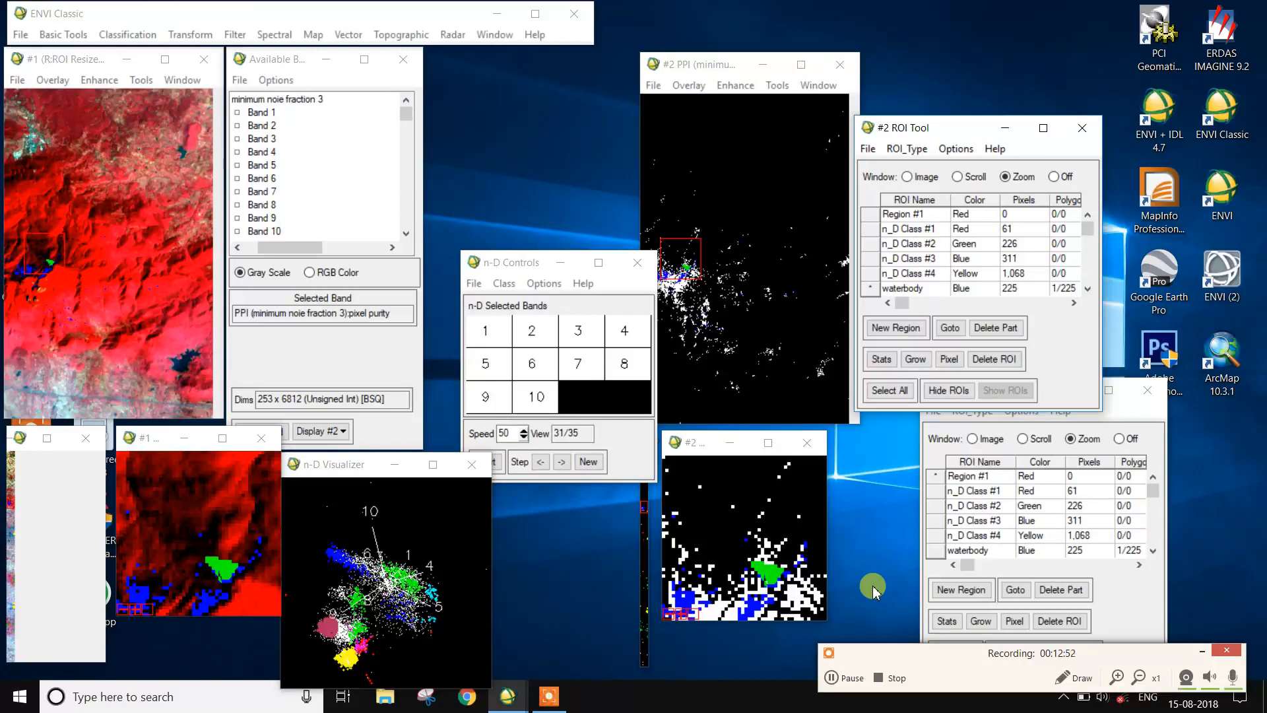
click(906, 685)
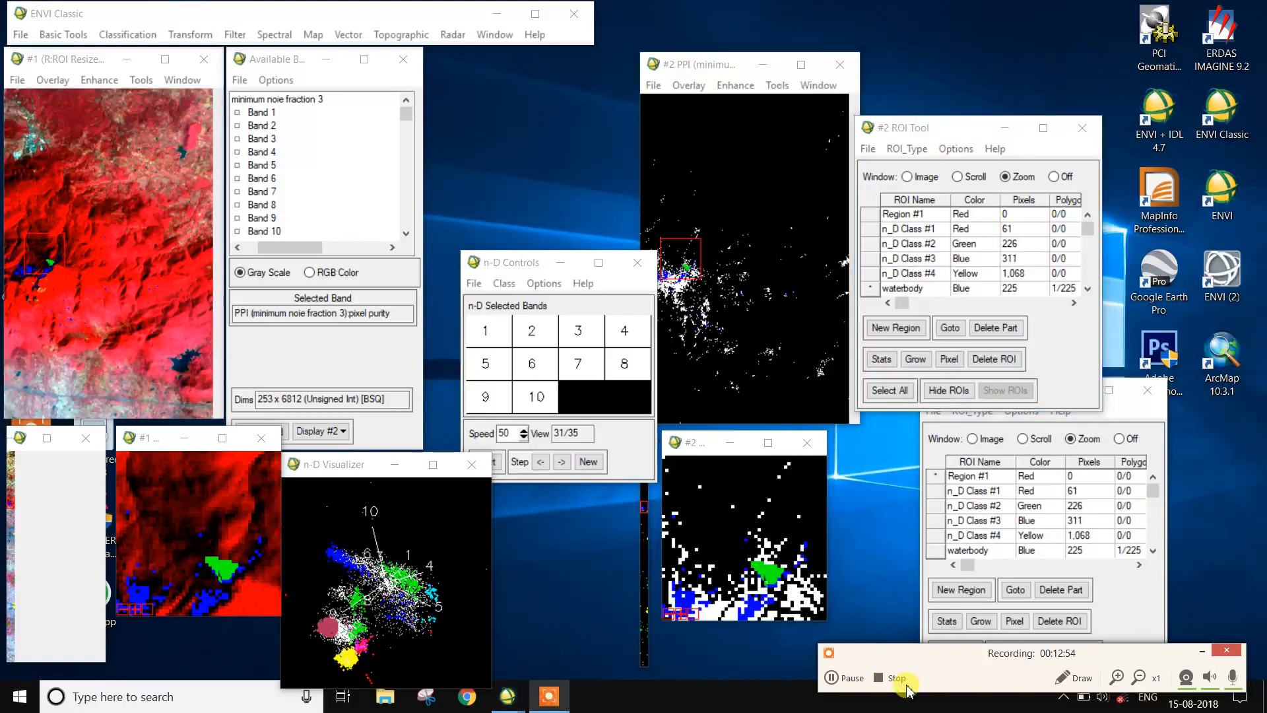